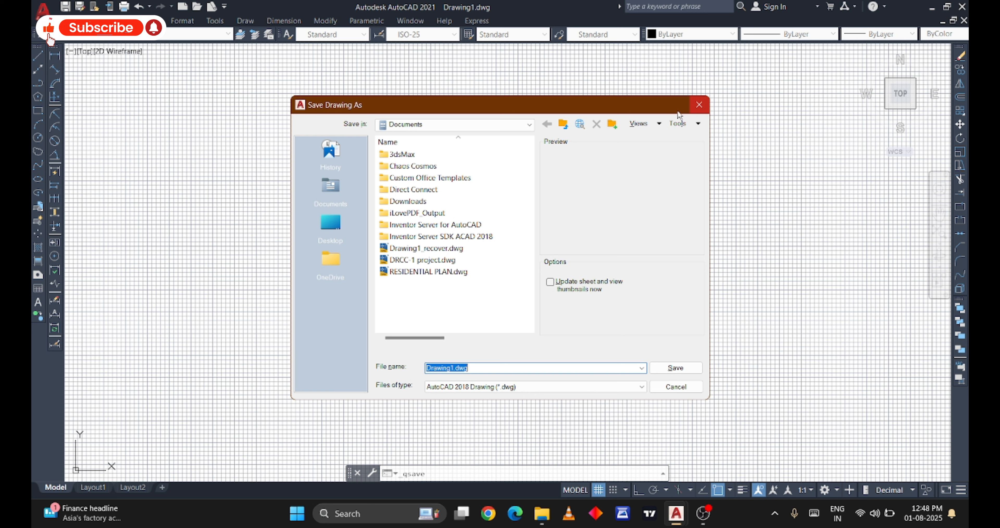
# Save the drawing as Drawing1.dwg on the Desktop
pyautogui.click(326, 231)
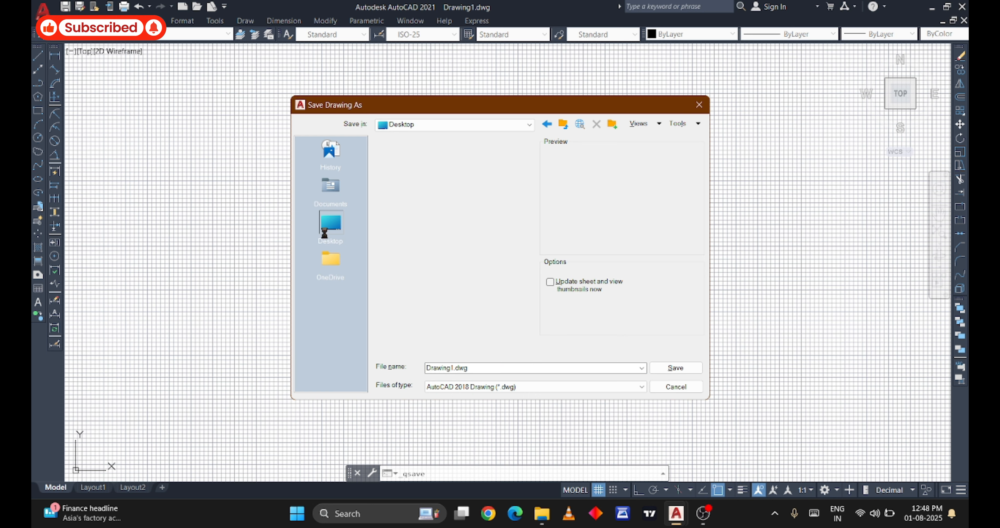
pyautogui.click(684, 368)
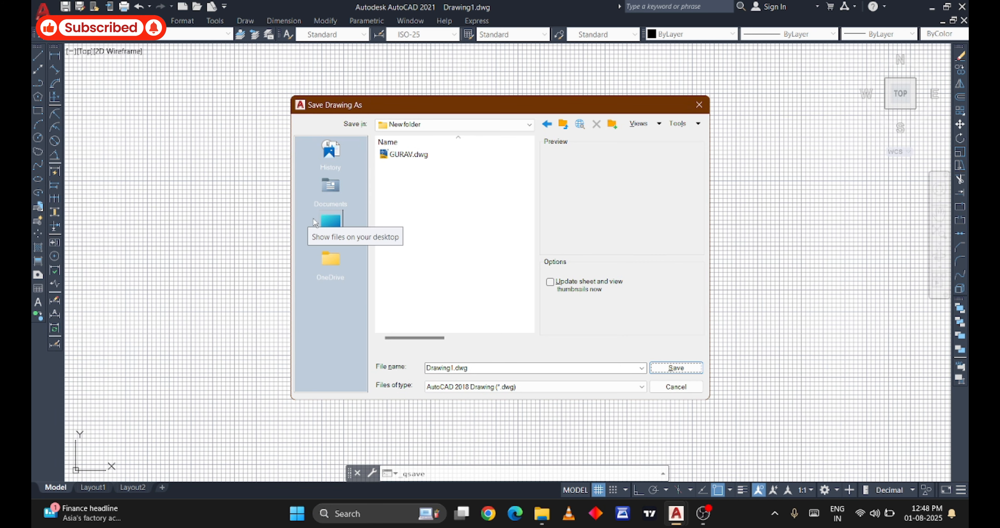
pyautogui.click(331, 223)
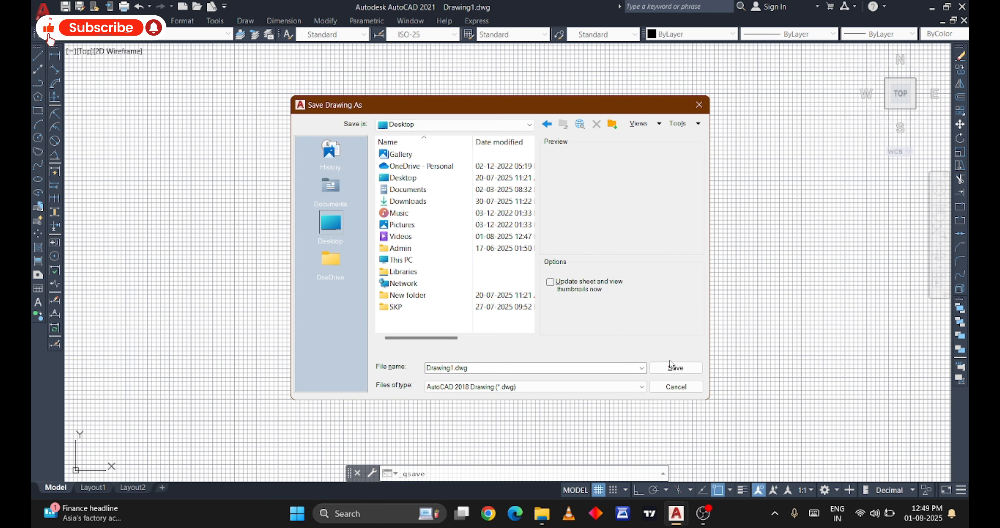
pyautogui.click(675, 367)
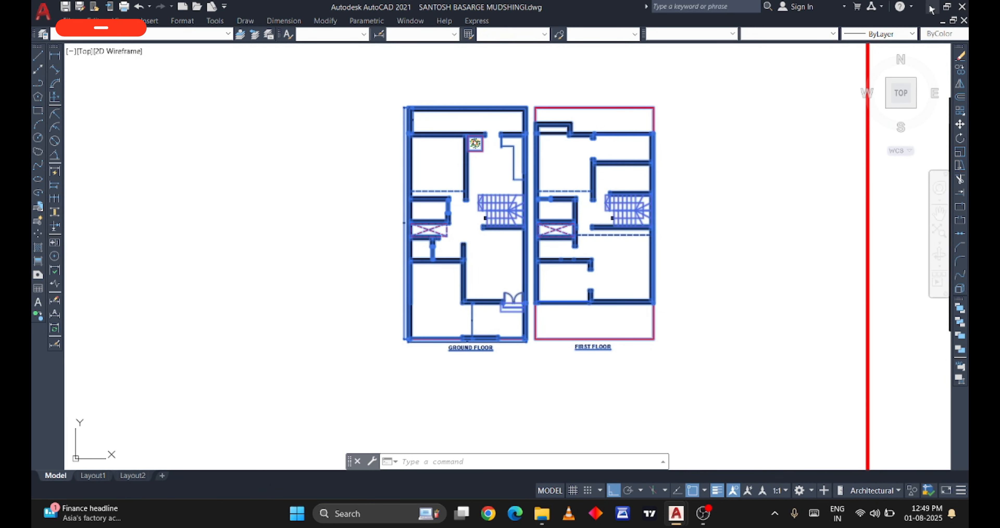
# Switch to SketchUp 2024 and create a new model from the Simple template in inches
pyautogui.click(931, 8)
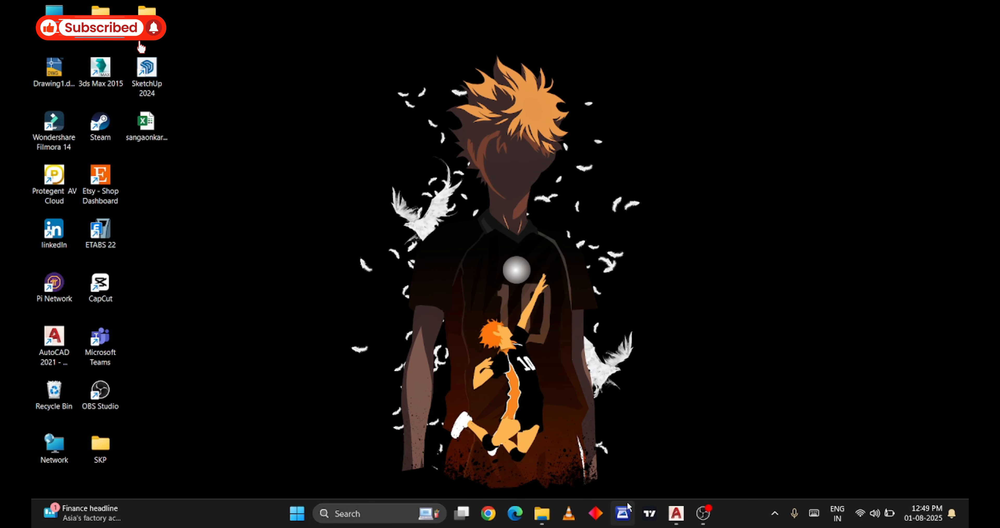
pyautogui.doubleClick(148, 70)
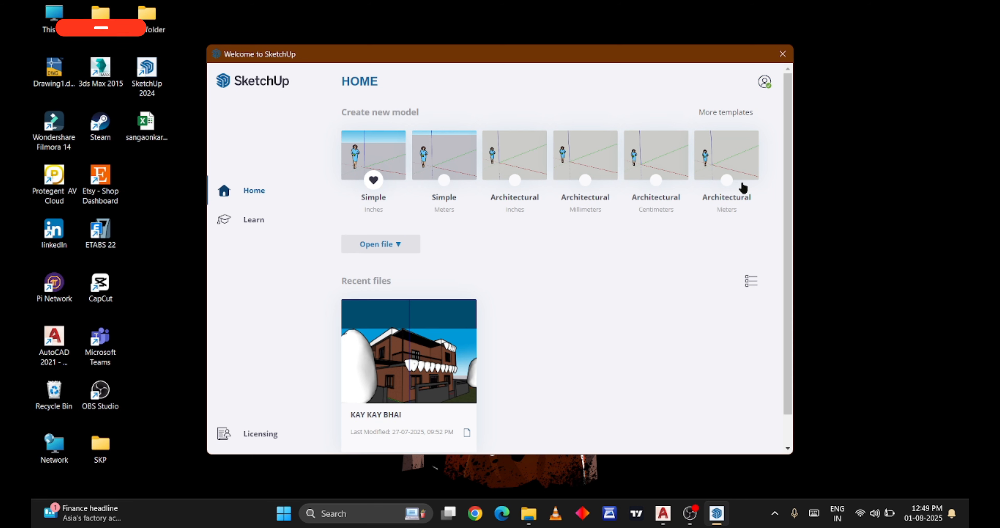
pyautogui.click(381, 155)
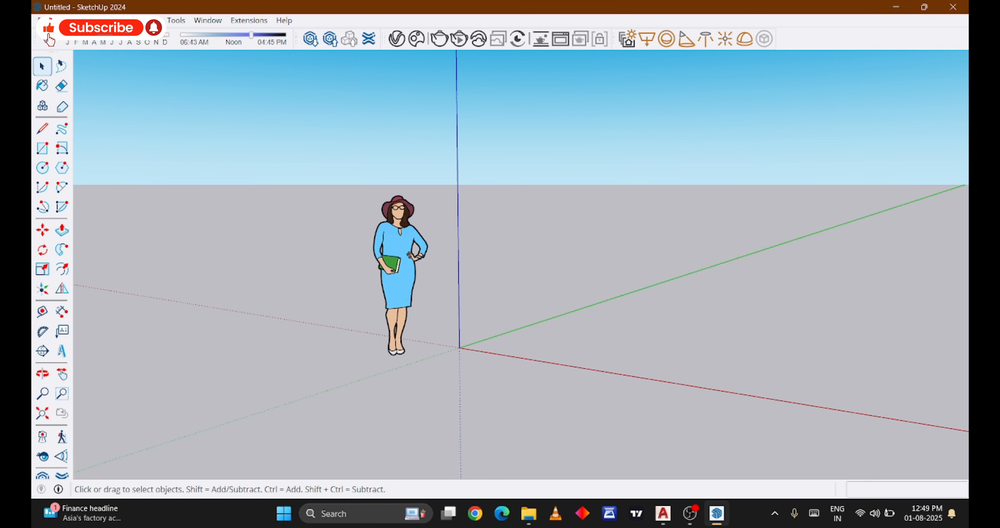
# Choose Drawing1.dwg in the SKP folder as the file to import
pyautogui.click(43, 21)
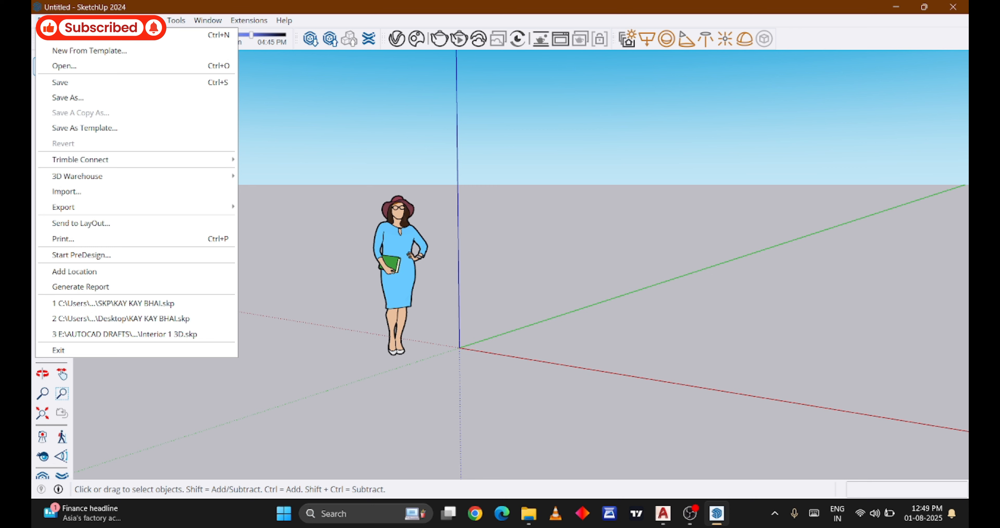
pyautogui.click(97, 191)
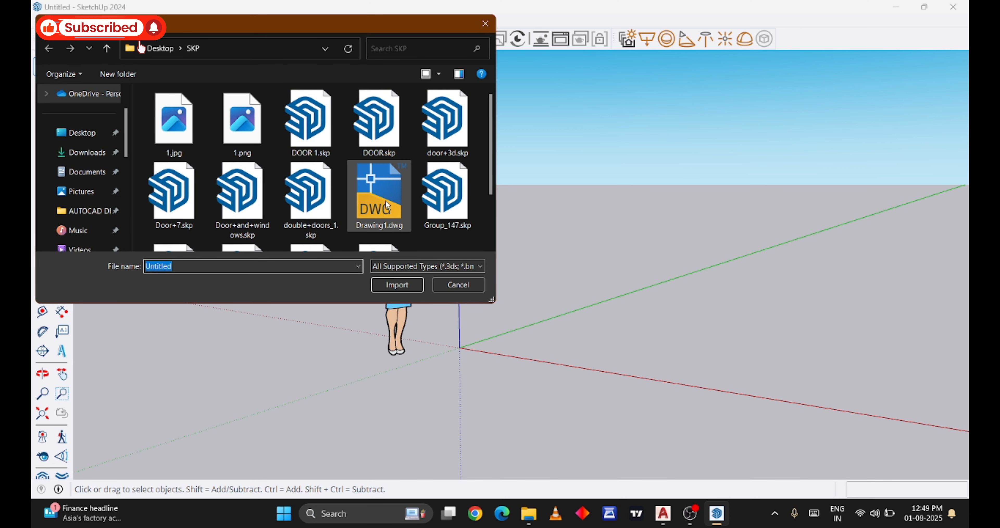
pyautogui.click(382, 203)
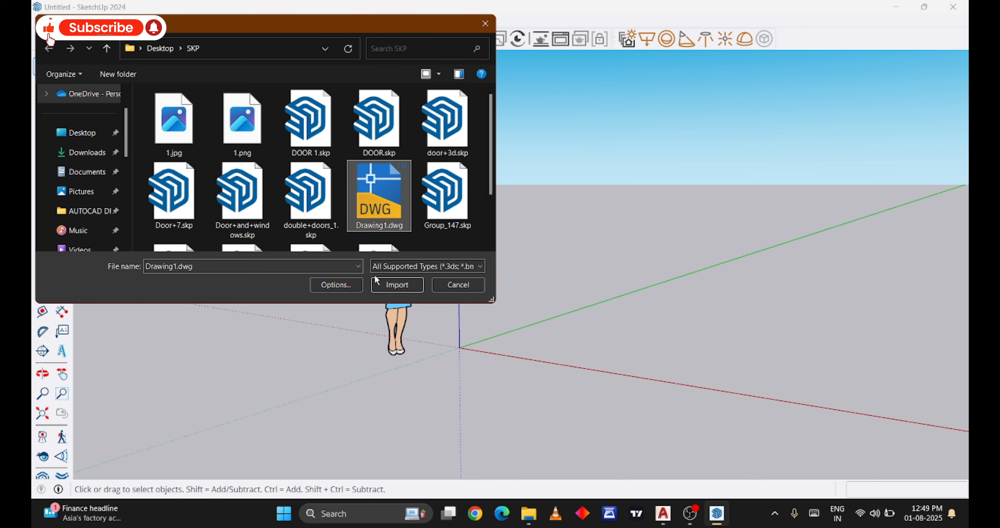
pyautogui.click(337, 285)
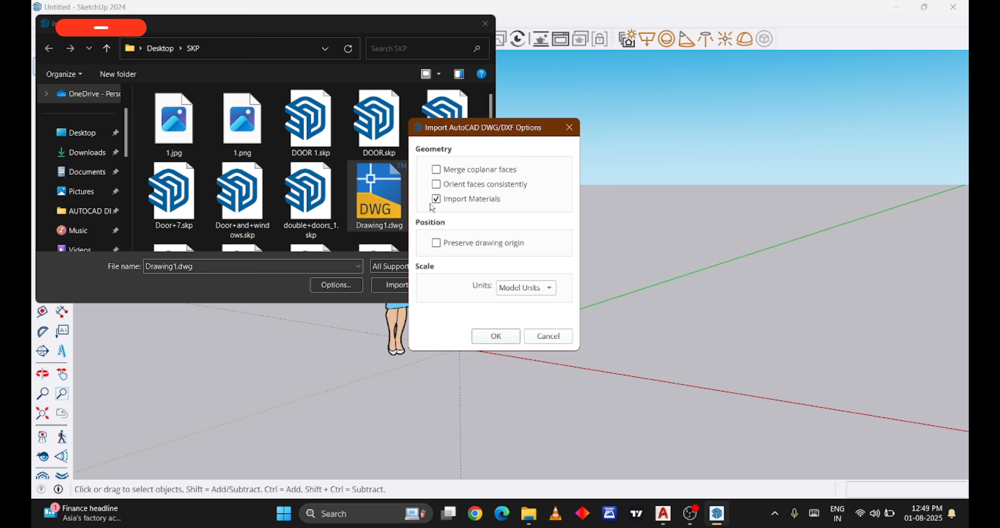
pyautogui.click(522, 288)
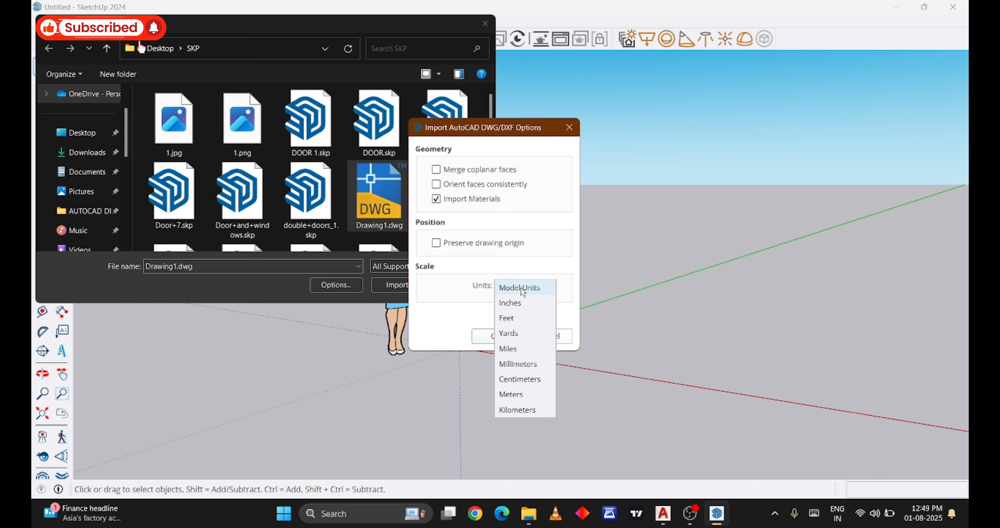
pyautogui.click(522, 291)
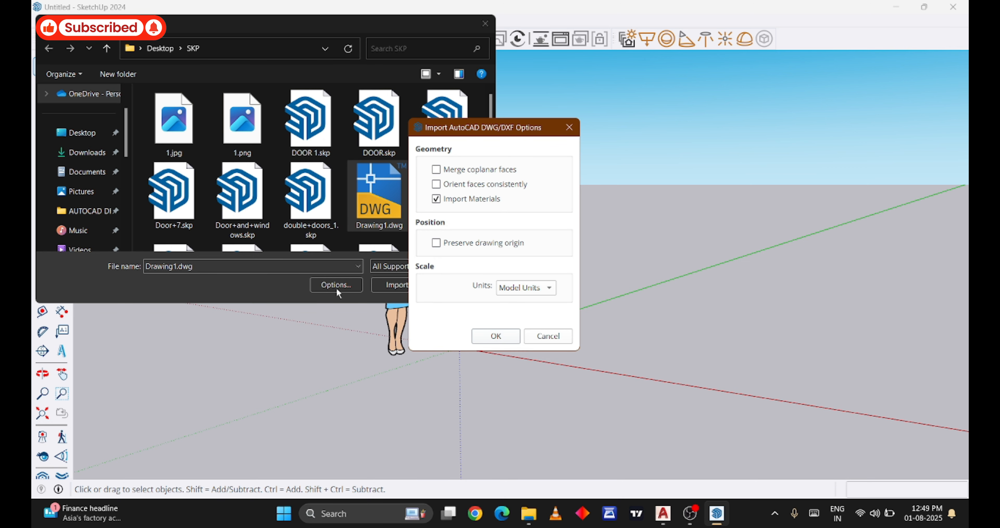
pyautogui.click(548, 336)
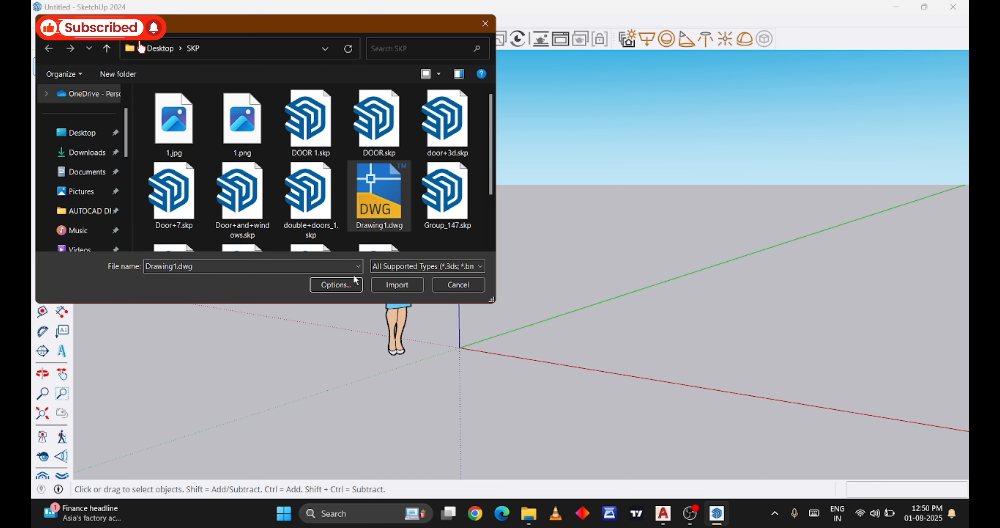
# Set the DWG import units to Inches, import Drawing1.dwg from the SKP folder and dismiss the import results
pyautogui.click(336, 285)
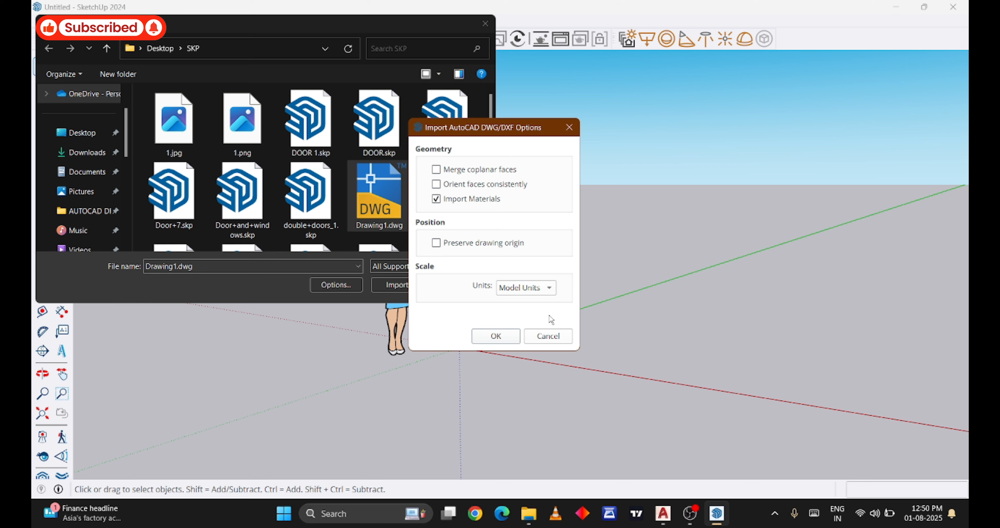
pyautogui.click(524, 290)
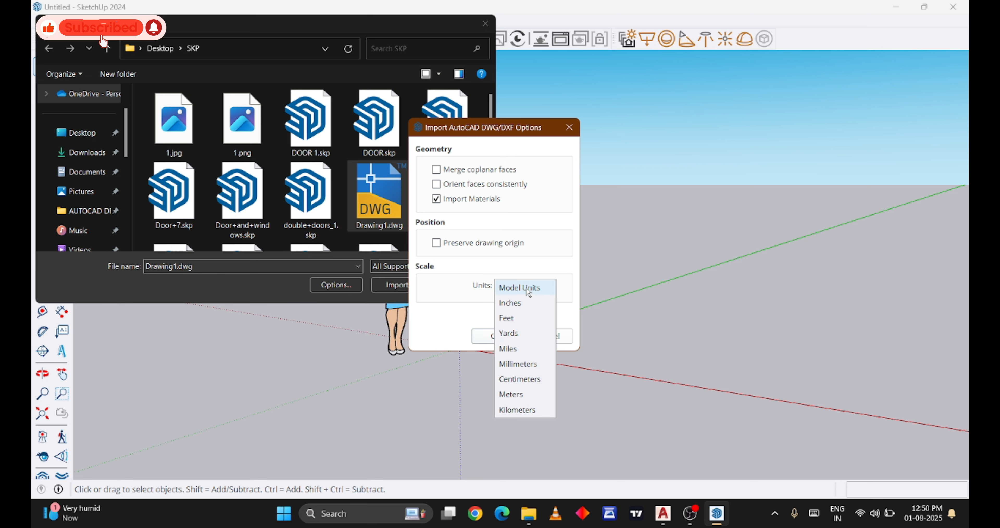
pyautogui.click(528, 309)
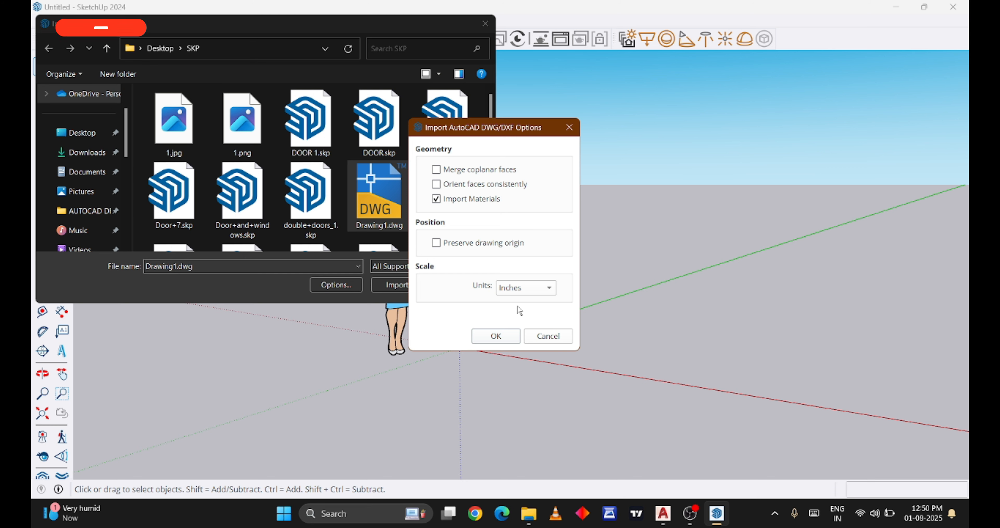
pyautogui.click(496, 336)
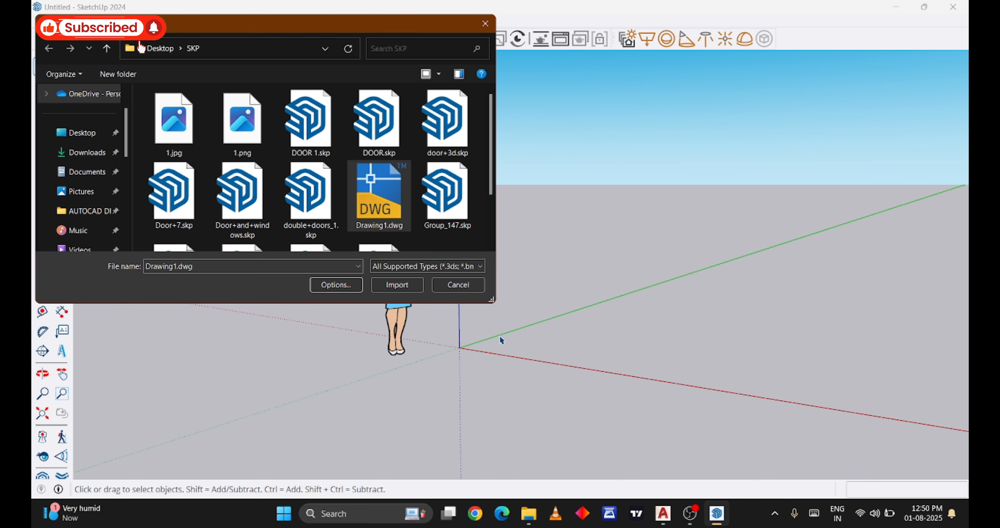
pyautogui.click(386, 286)
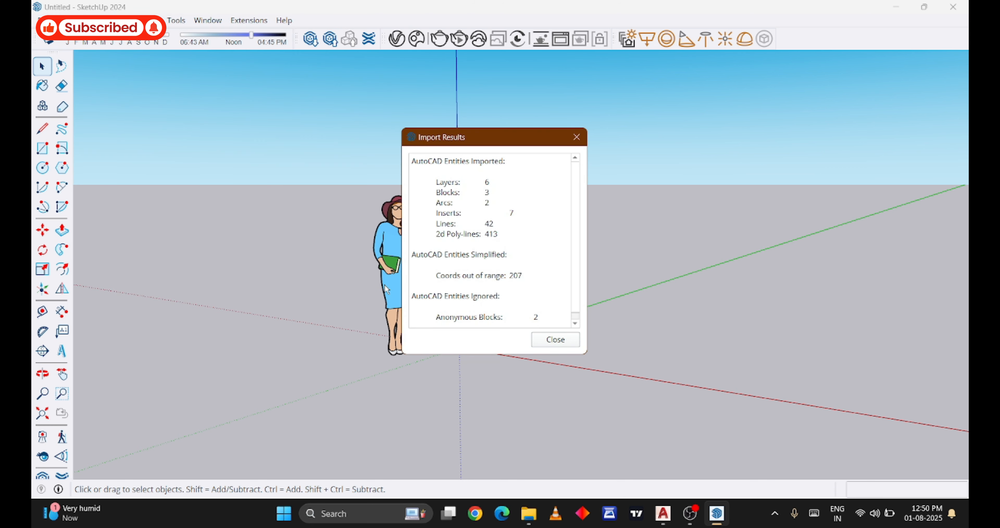
pyautogui.click(547, 340)
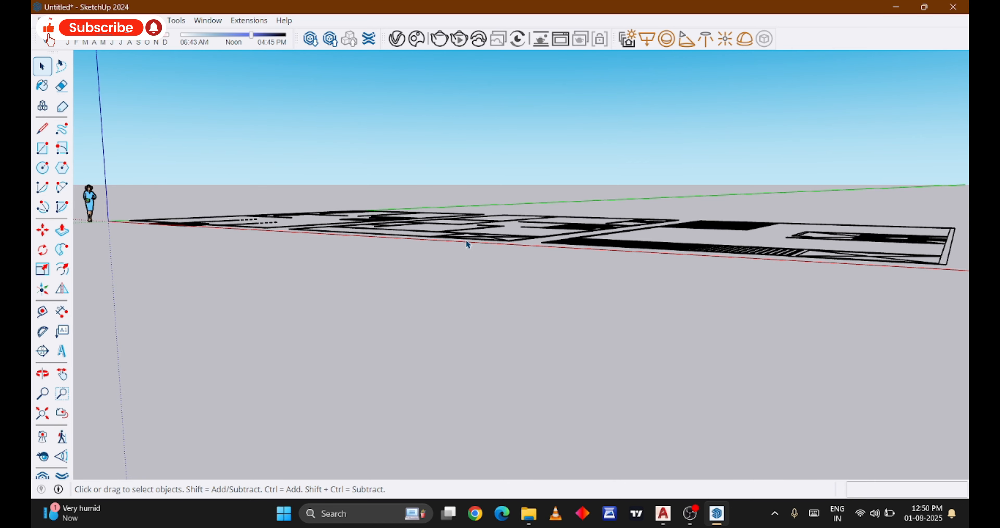
# Examine the imported floor plans from above, both close up and from far away
pyautogui.moveTo(468, 243); pyautogui.dragTo(539, 388, button='middle')
pyautogui.scroll(-4, 453, 297)
pyautogui.scroll(2, 539, 388)
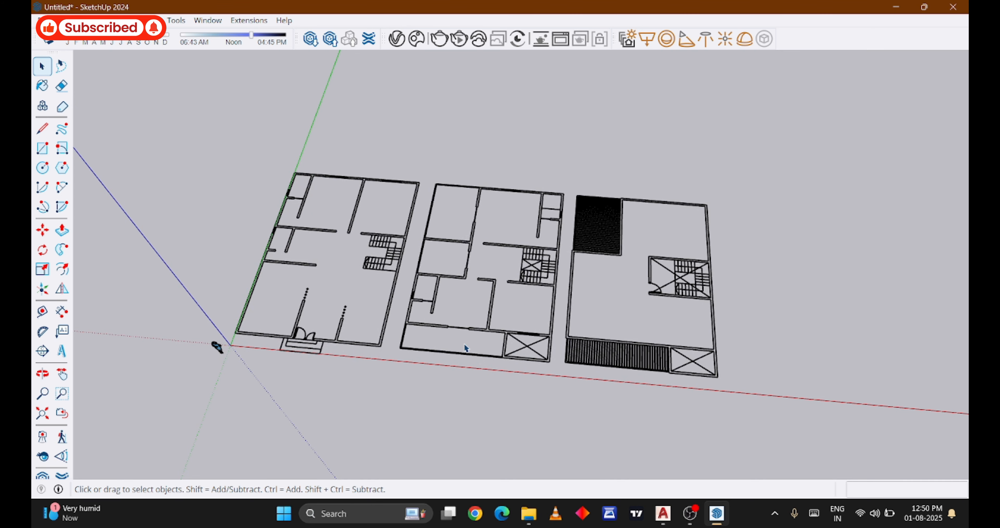
pyautogui.scroll(-4, 396, 291)
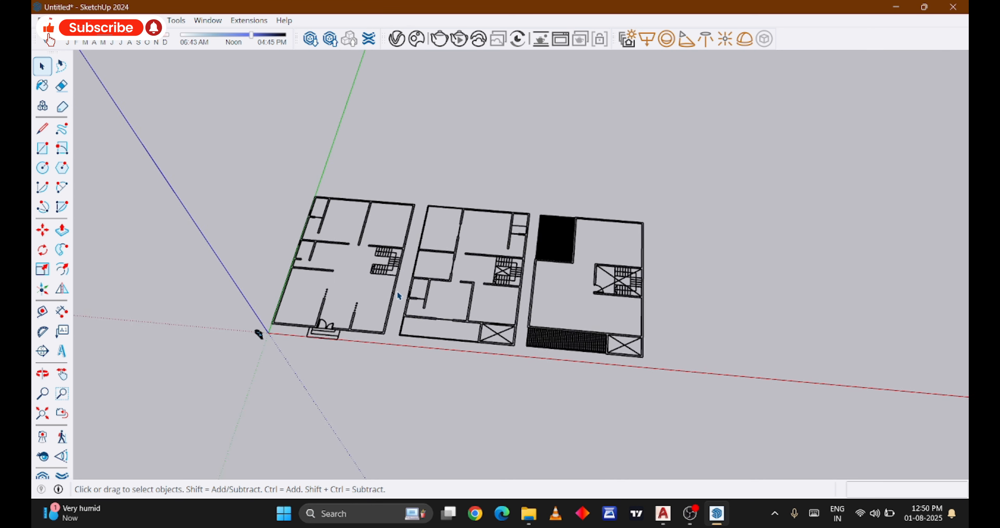
pyautogui.scroll(-5, 399, 296)
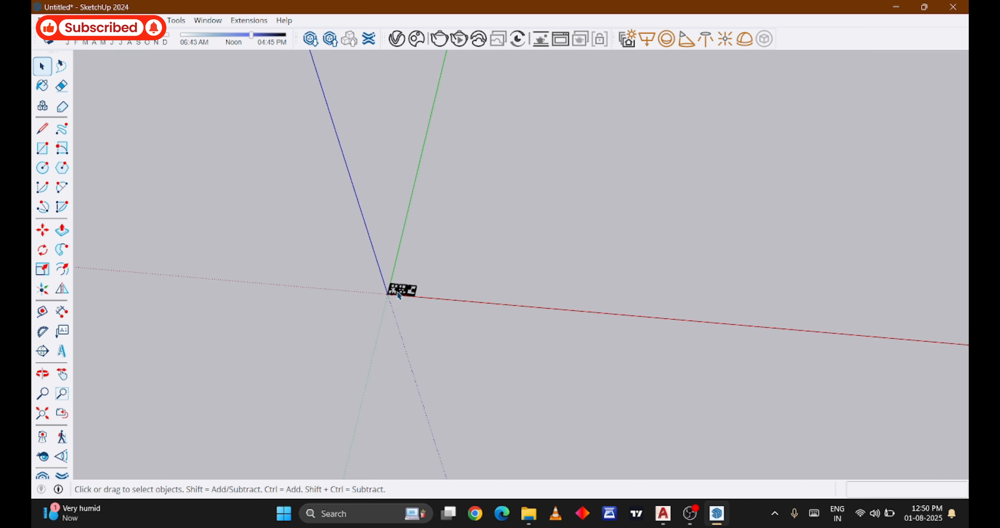
pyautogui.scroll(5, 399, 296)
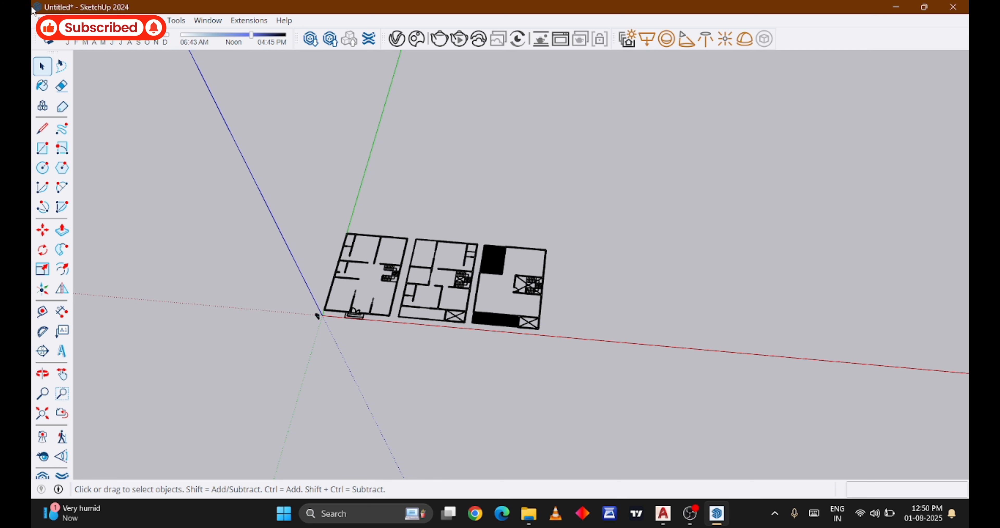
# Import Drawing1.dwg from the Desktop with Inches as the import units and dismiss the import results
pyautogui.click(44, 21)
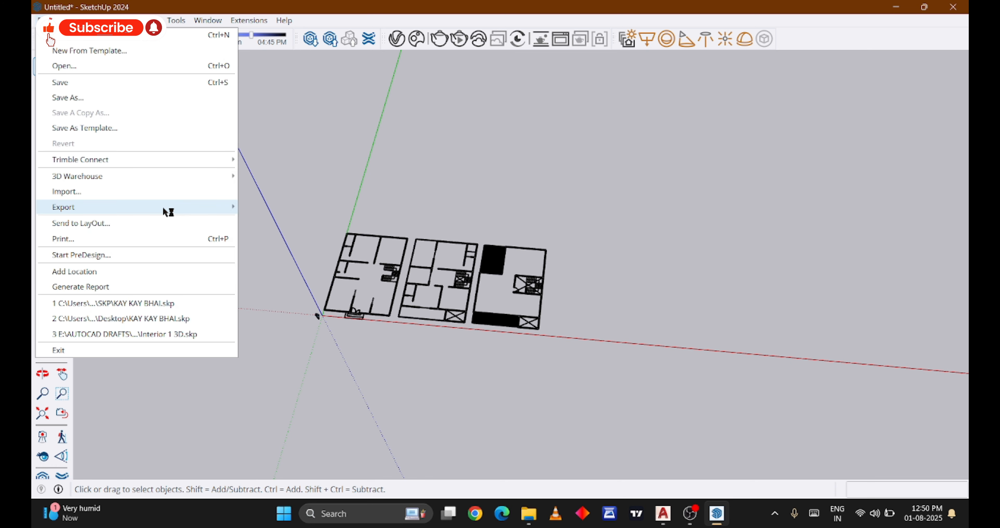
pyautogui.click(167, 198)
pyautogui.scroll(-2, 411, 198)
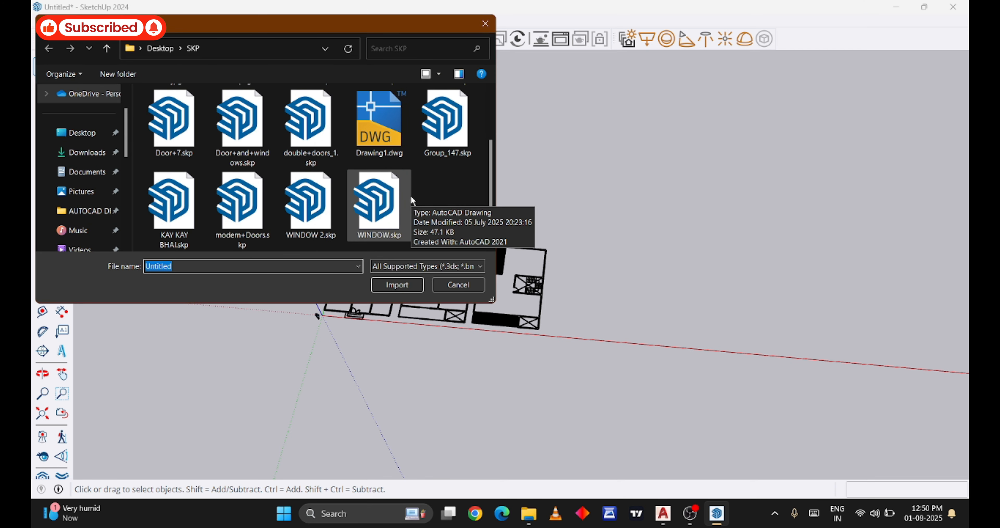
pyautogui.scroll(2, 412, 184)
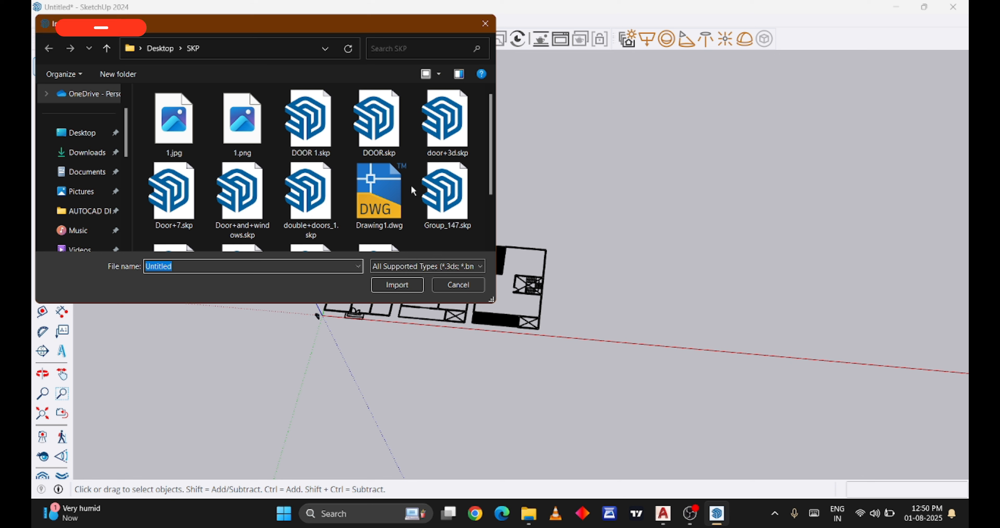
pyautogui.click(157, 49)
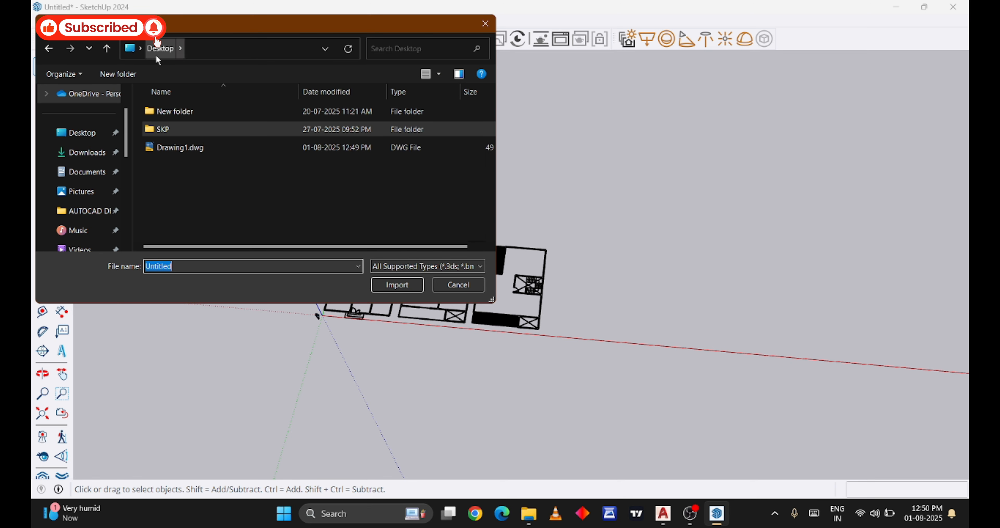
pyautogui.click(225, 149)
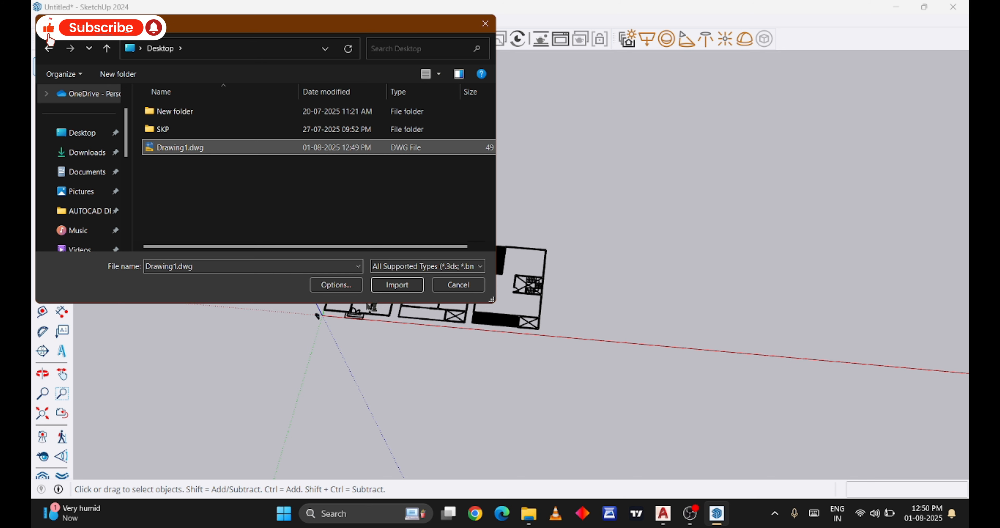
pyautogui.click(352, 291)
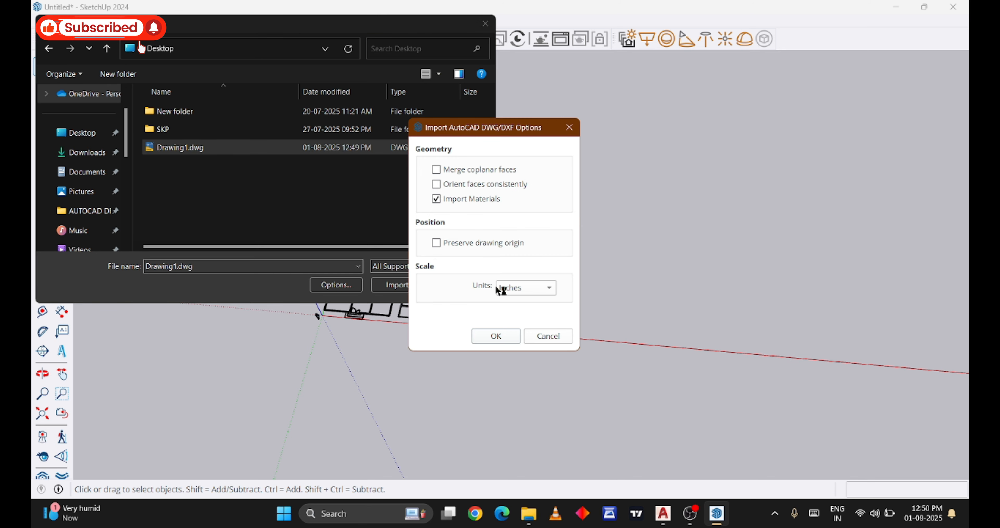
pyautogui.click(488, 331)
pyautogui.click(398, 285)
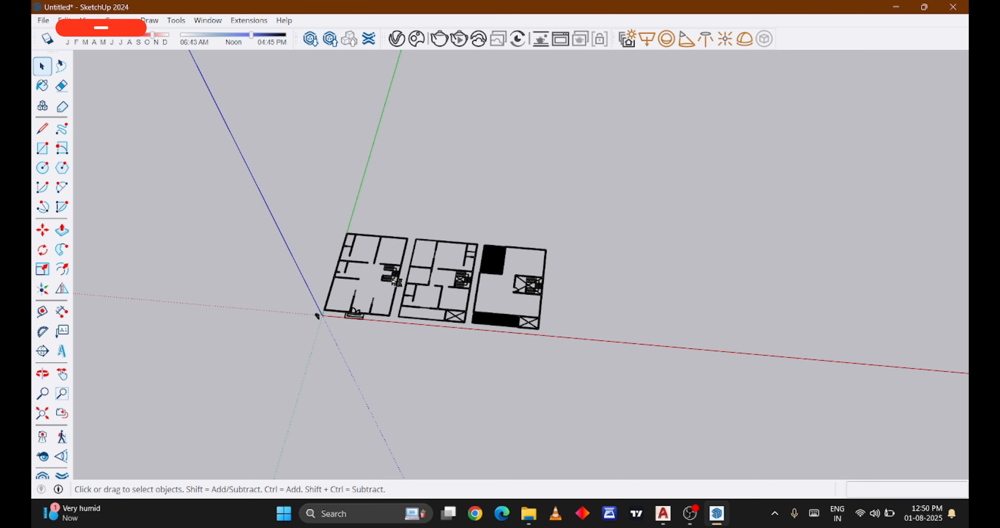
pyautogui.click(555, 339)
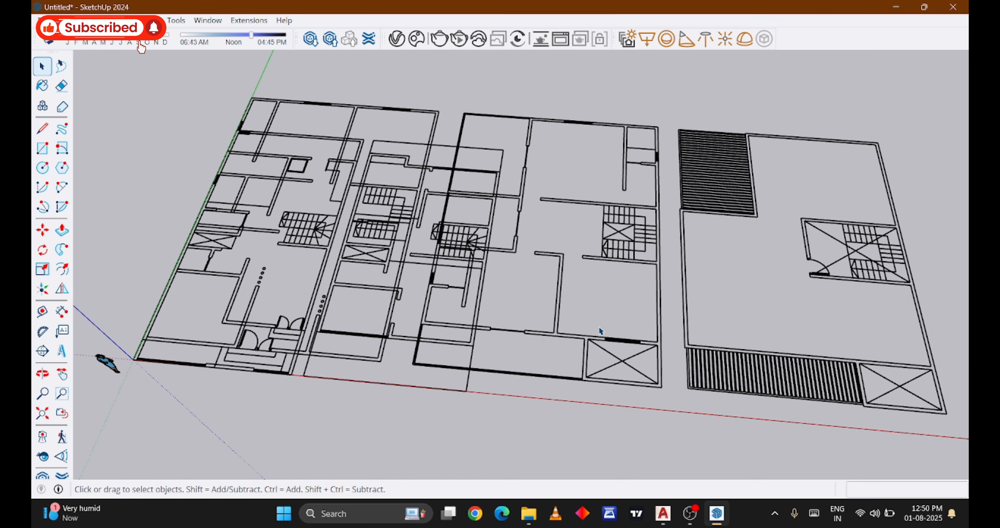
# Delete the floor plans that came from the SKP folder's drawing, which overlap the newly imported plans
pyautogui.scroll(-3, 589, 322)
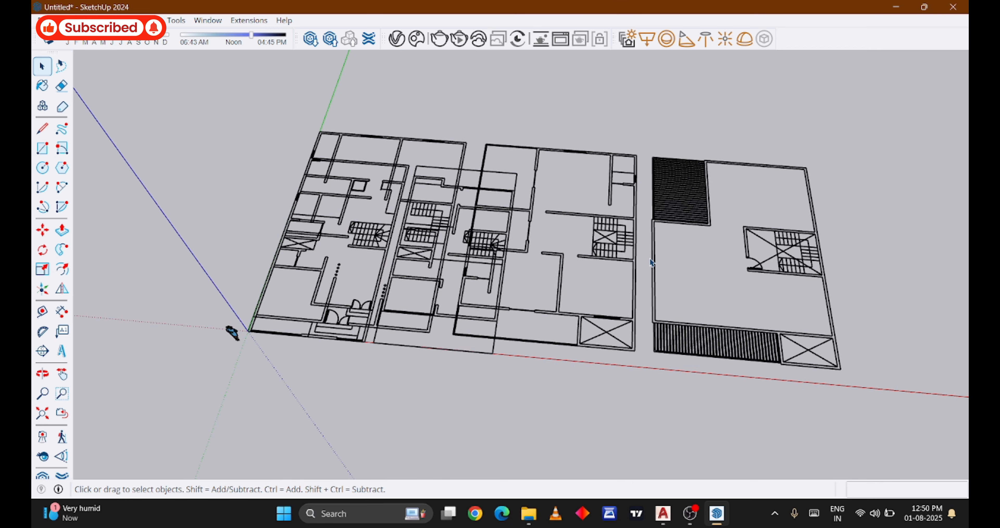
pyautogui.click(654, 257)
pyautogui.press('Delete')
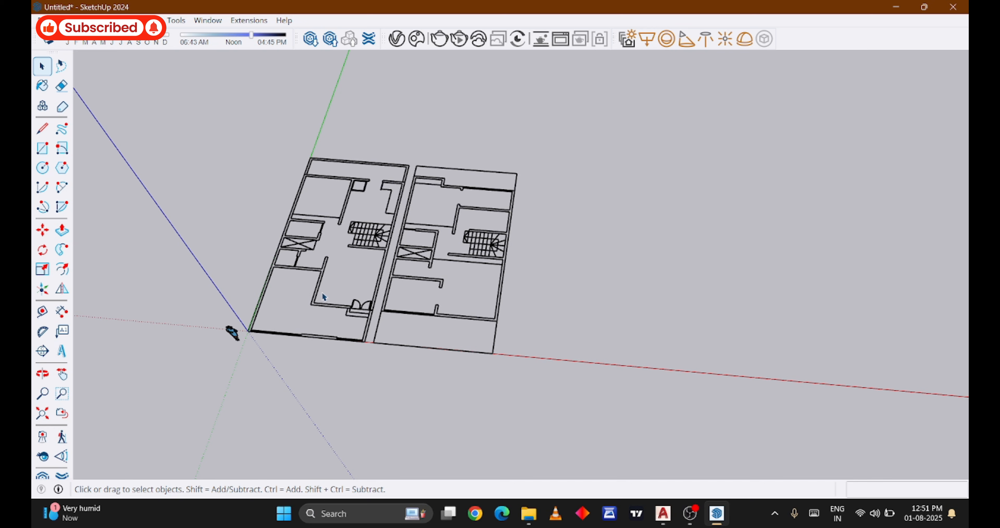
pyautogui.scroll(2, 251, 326)
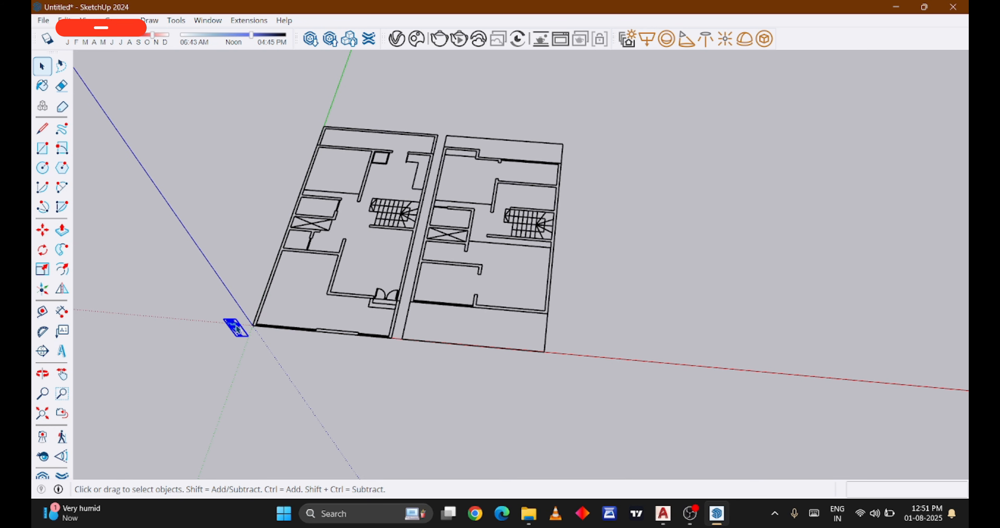
# Explode the imported floor plan component into separate geometry and clear the selection
pyautogui.scroll(4, 284, 206)
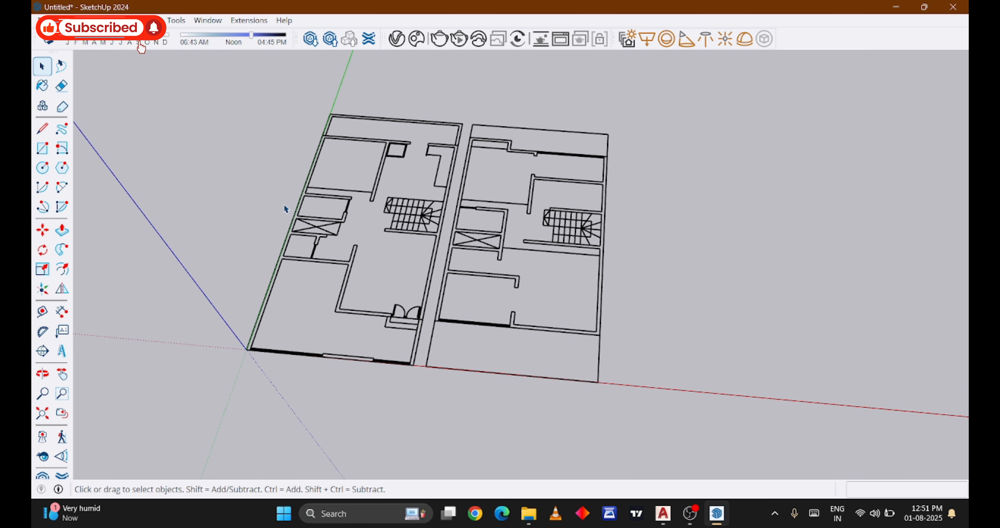
pyautogui.moveTo(441, 198); pyautogui.dragTo(501, 237, button='middle')
pyautogui.scroll(-2, 506, 244)
pyautogui.tripleClick(506, 241)
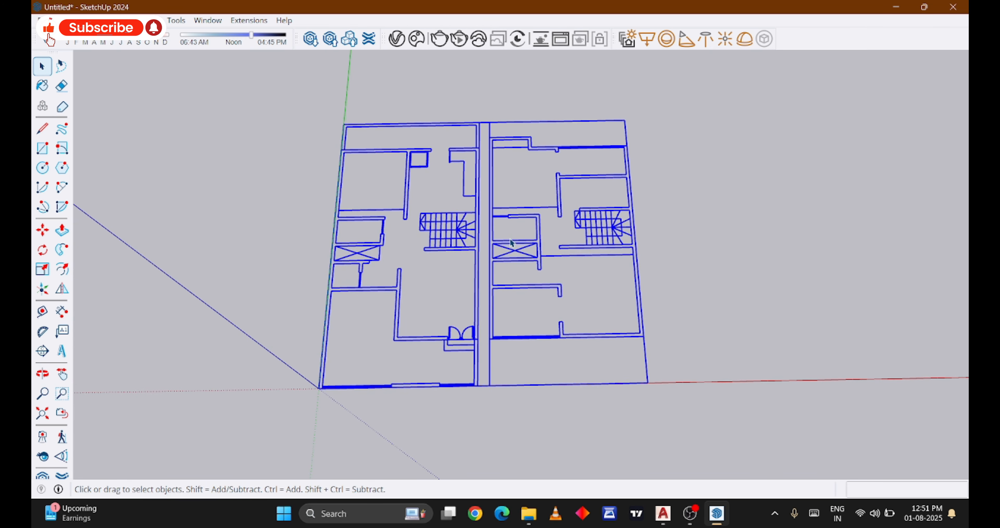
pyautogui.rightClick(496, 233)
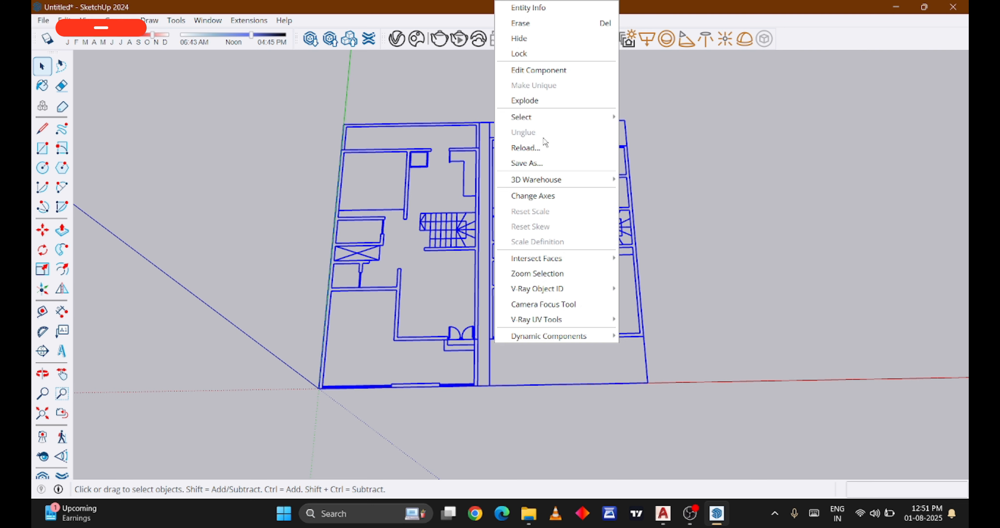
pyautogui.click(524, 101)
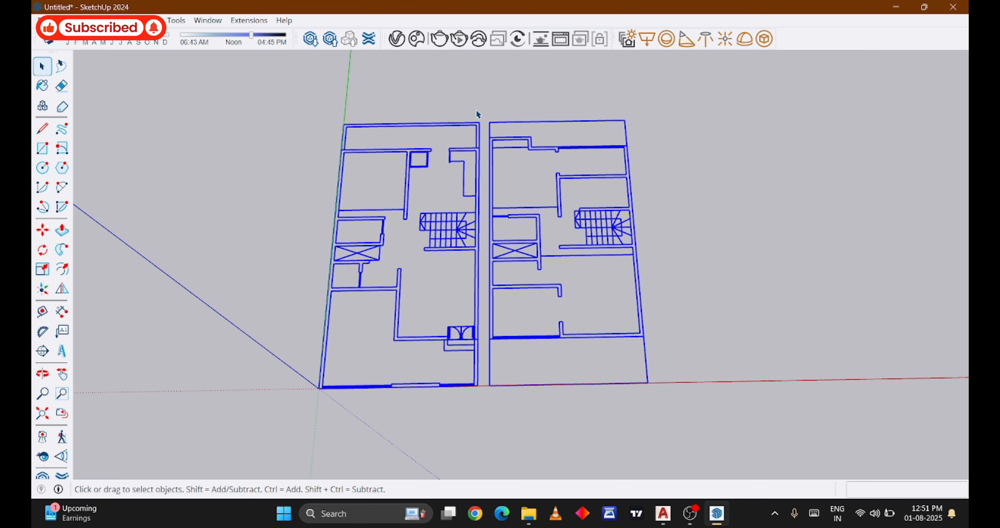
pyautogui.click(486, 106)
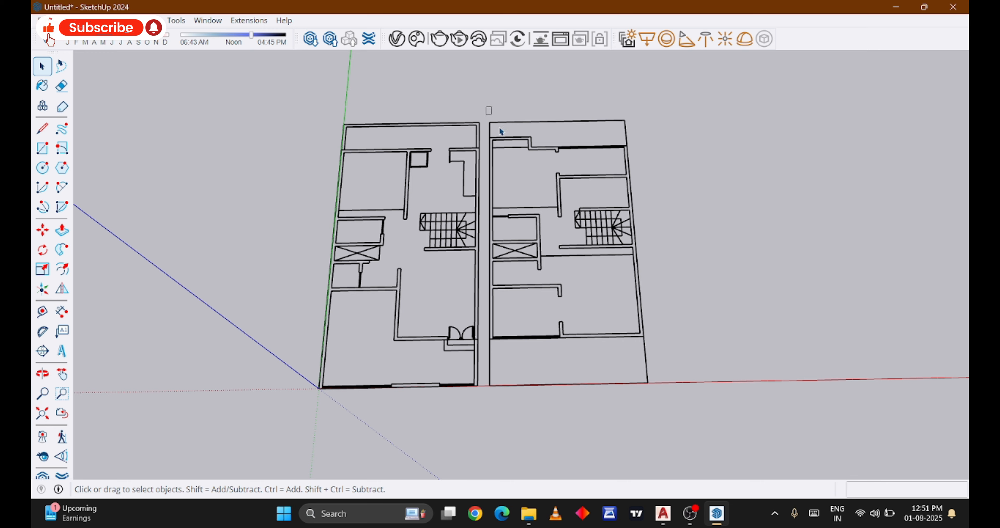
# Move the second floor plan, the one farther from the origin, about 54' away along the red axis
pyautogui.moveTo(486, 106); pyautogui.dragTo(697, 433)
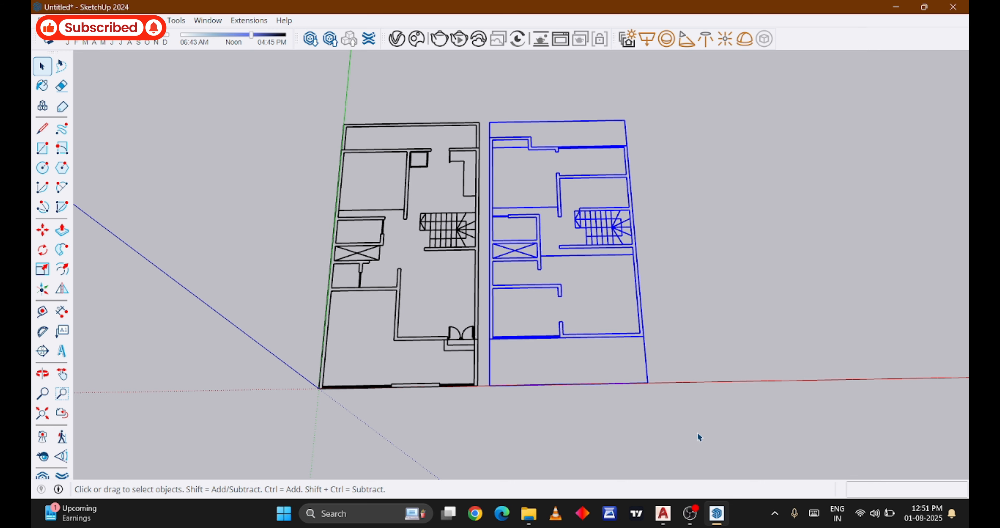
pyautogui.press('m')
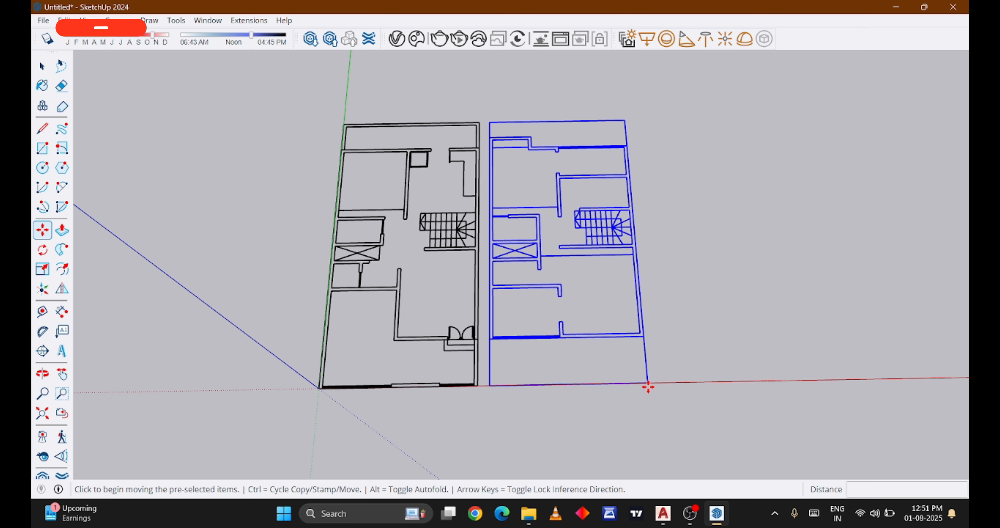
pyautogui.click(648, 386)
pyautogui.scroll(-2, 621, 382)
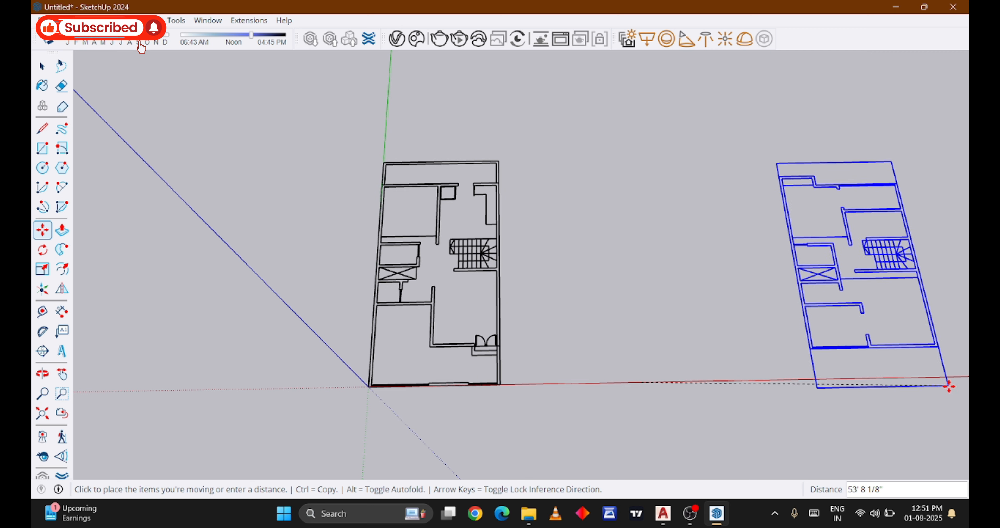
pyautogui.click(948, 377)
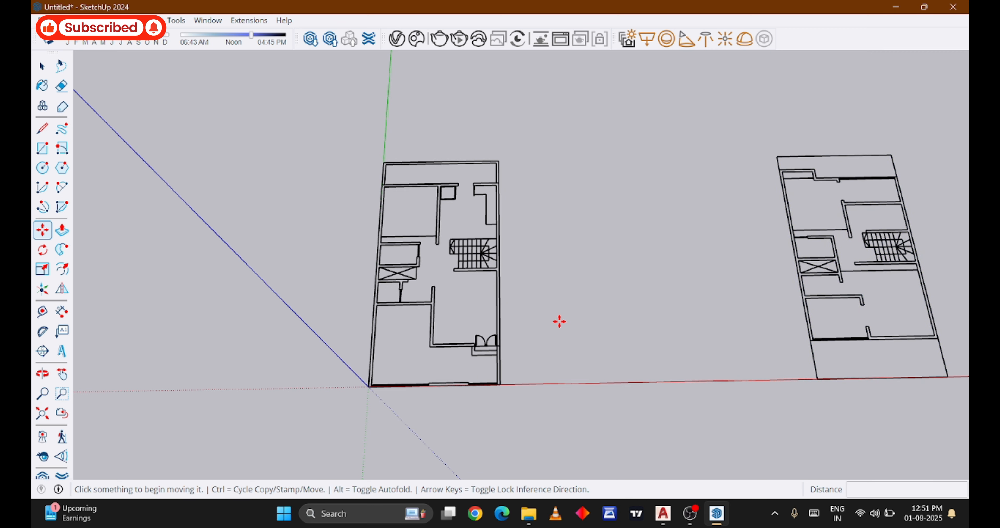
pyautogui.press('r')
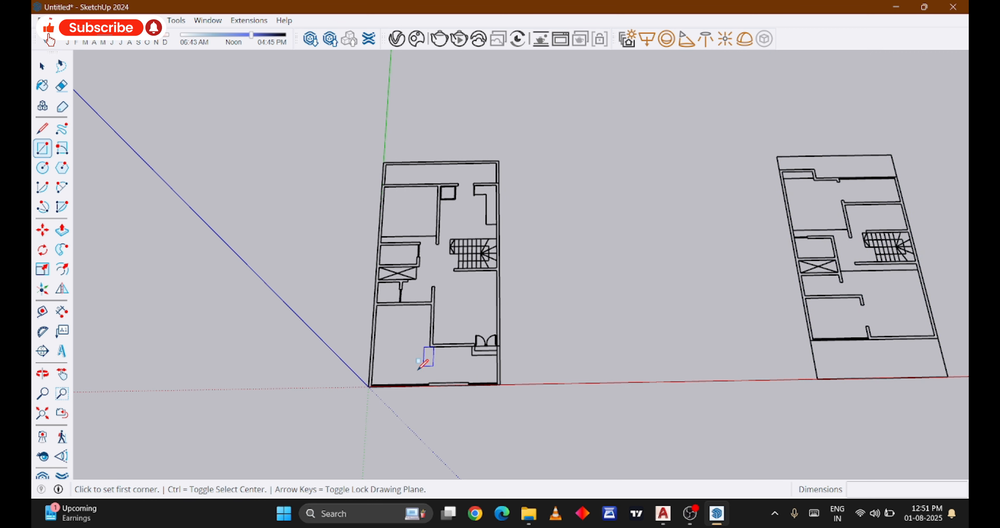
pyautogui.scroll(5, 369, 385)
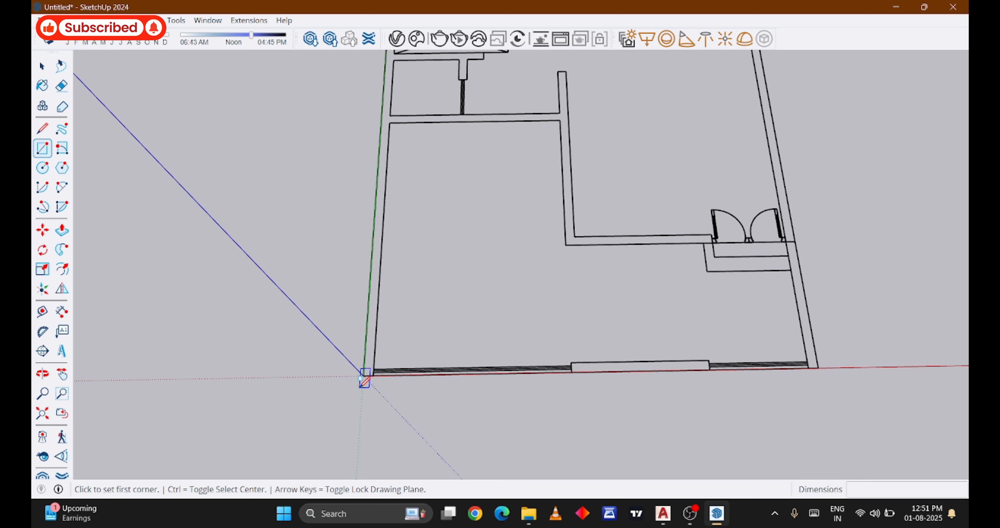
pyautogui.click(361, 375)
pyautogui.scroll(-5, 361, 375)
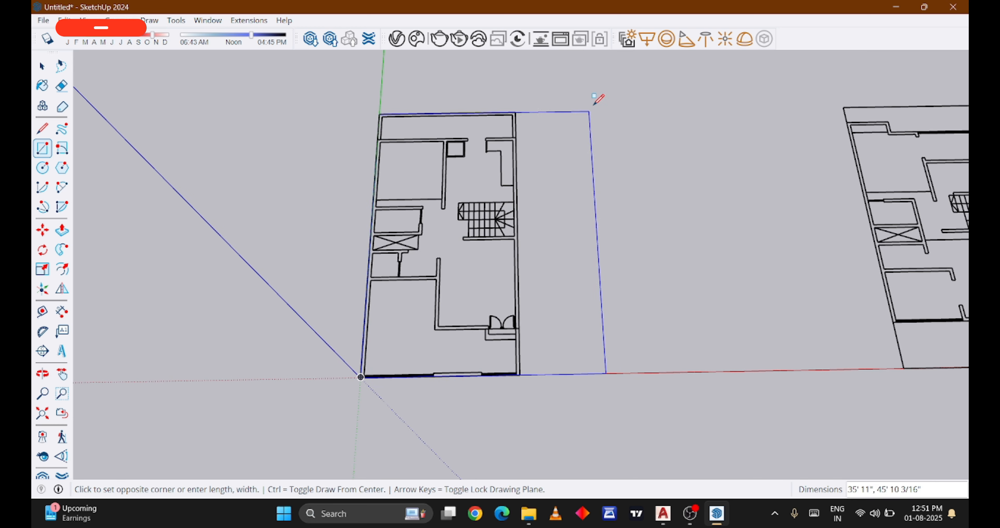
pyautogui.press('Escape')
pyautogui.scroll(-3, 330, 102)
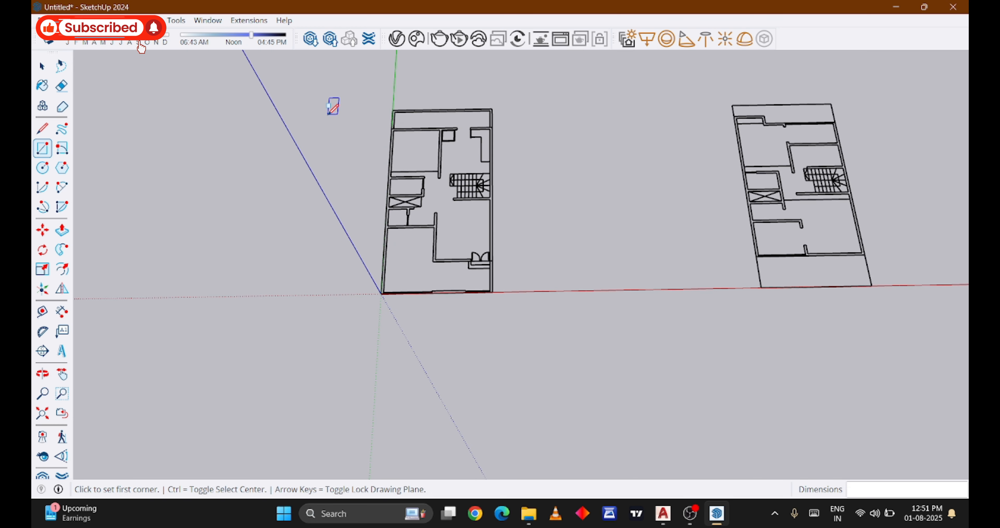
# Raise both floor plans 2' along the blue axis and clear the selection
pyautogui.press('space')
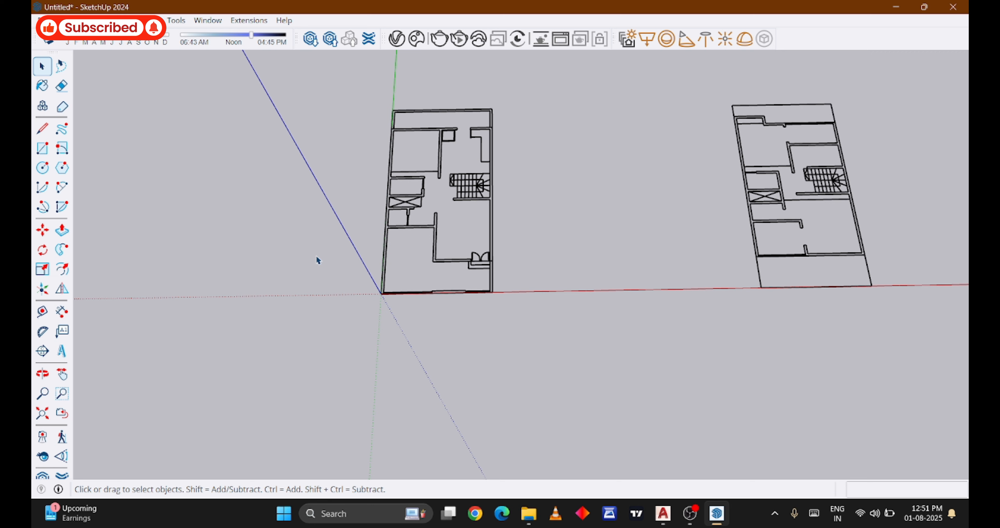
pyautogui.moveTo(372, 75); pyautogui.dragTo(897, 370)
pyautogui.press('m')
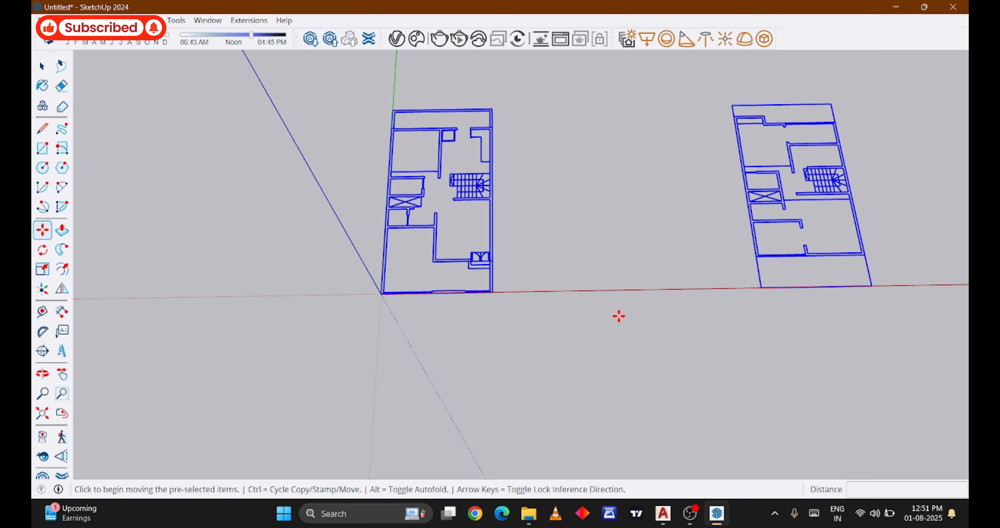
pyautogui.click(379, 292)
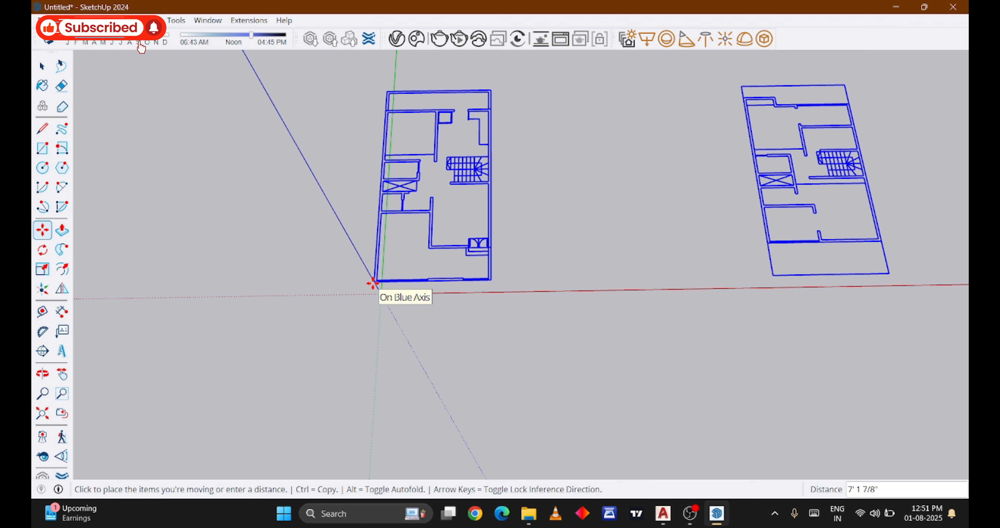
pyautogui.write("2'")
pyautogui.press('Return')
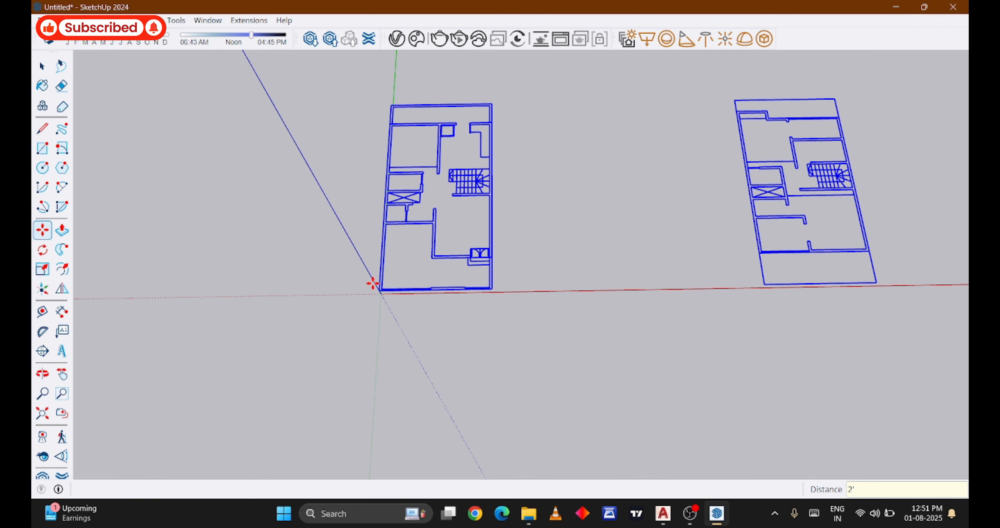
pyautogui.press('Escape')
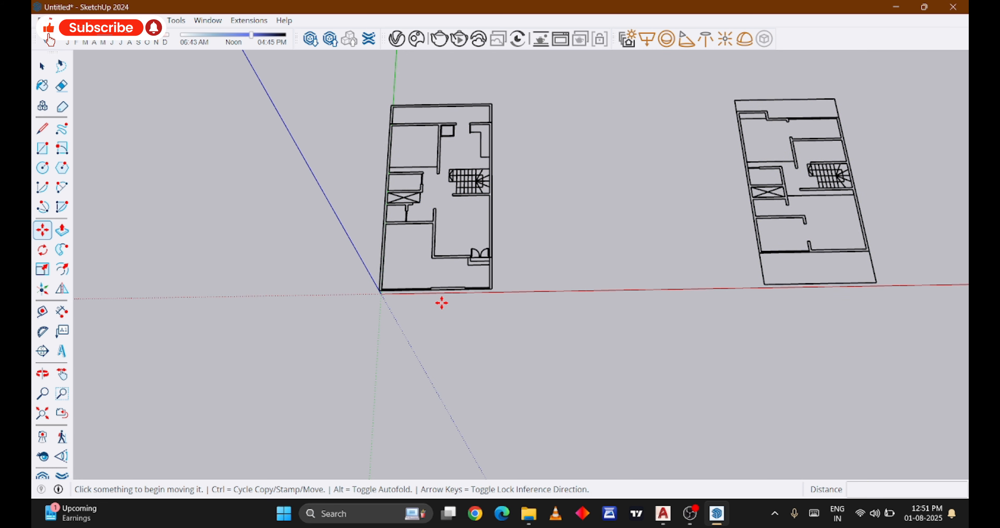
# Draw a 22' 6" by 44' 6" rectangle between opposite outer corners of the floor plan at the origin to create its wall faces
pyautogui.press('r')
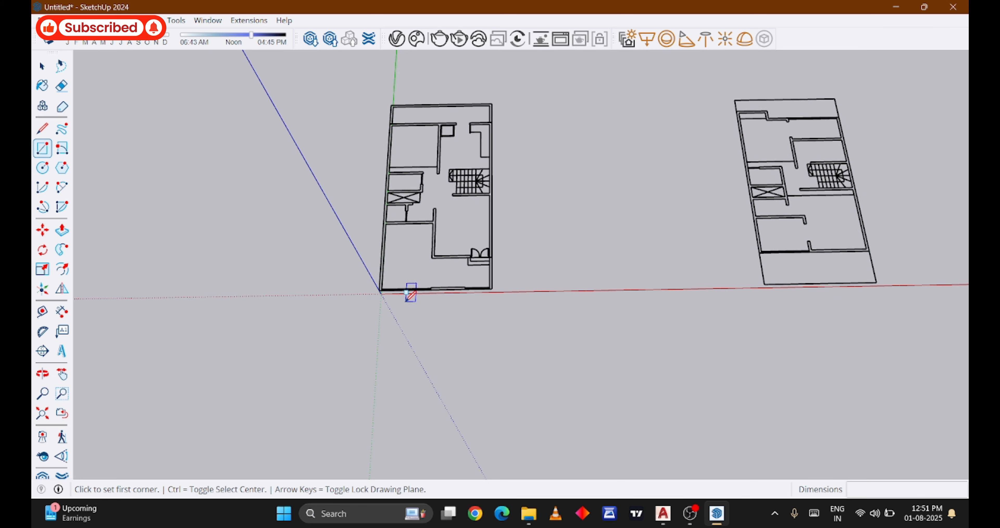
pyautogui.scroll(6, 407, 299)
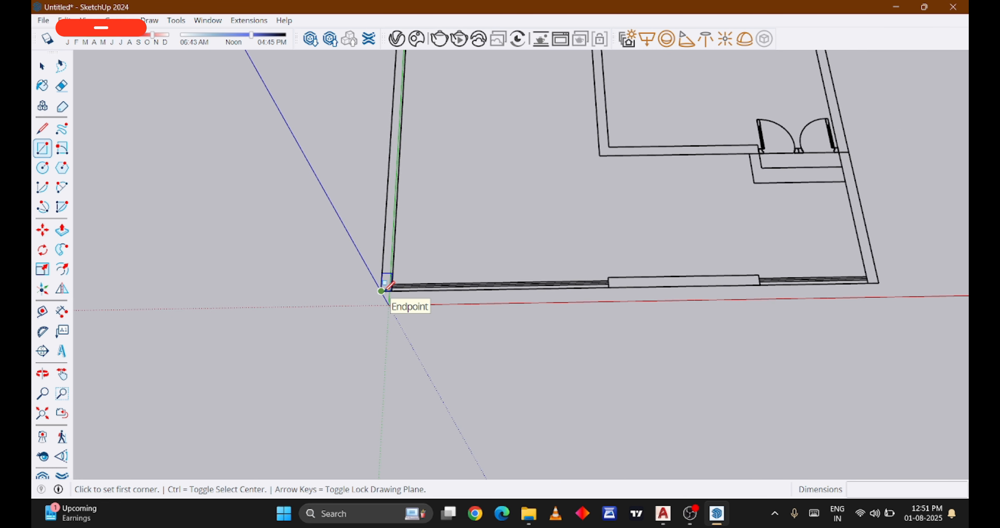
pyautogui.click(382, 290)
pyautogui.scroll(-10, 431, 252)
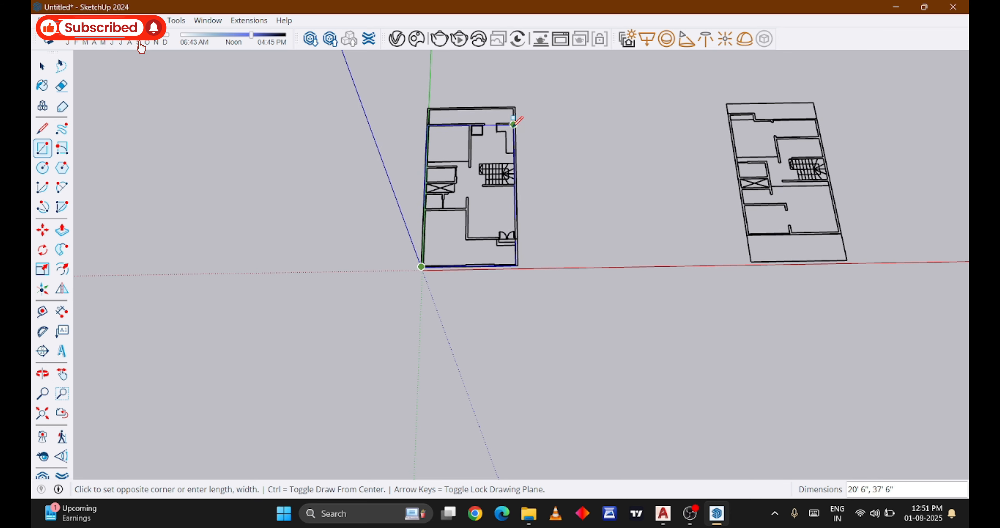
pyautogui.scroll(8, 514, 124)
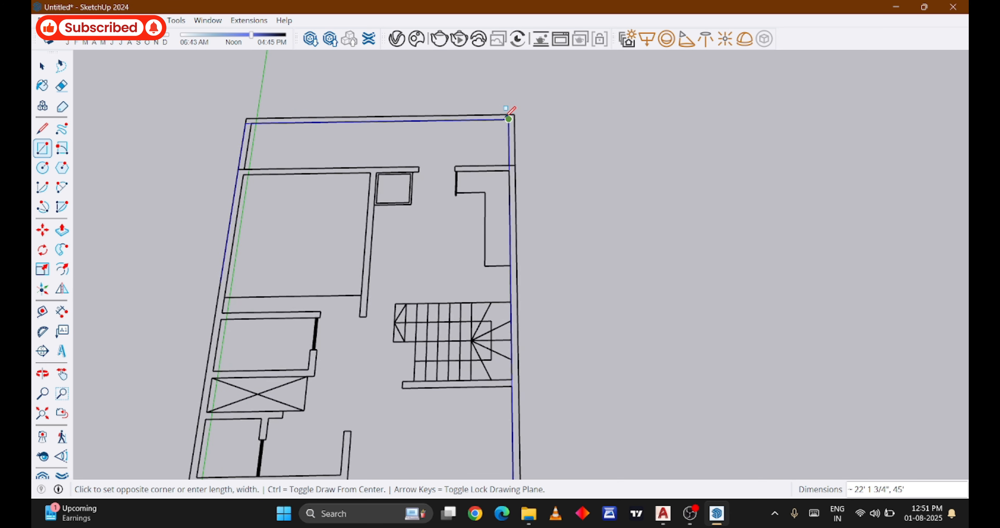
pyautogui.click(515, 114)
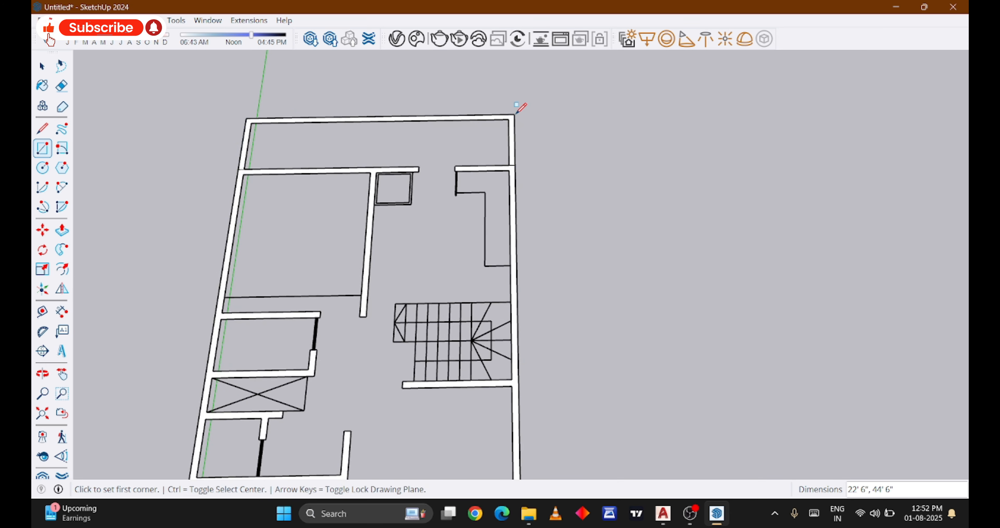
# Examine the wall faces and the narrow strips along the front boundary of the floor plan at the origin
pyautogui.scroll(-5, 520, 108)
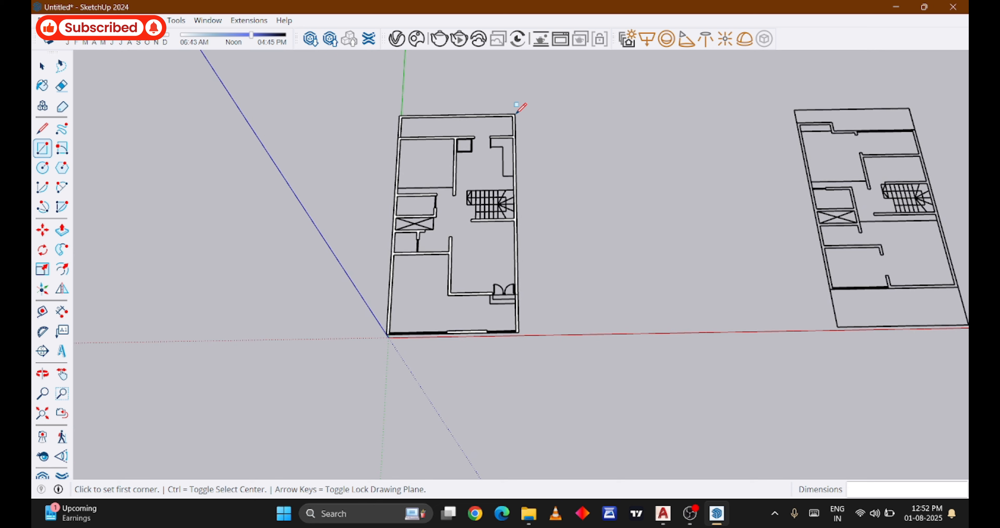
pyautogui.scroll(4, 443, 261)
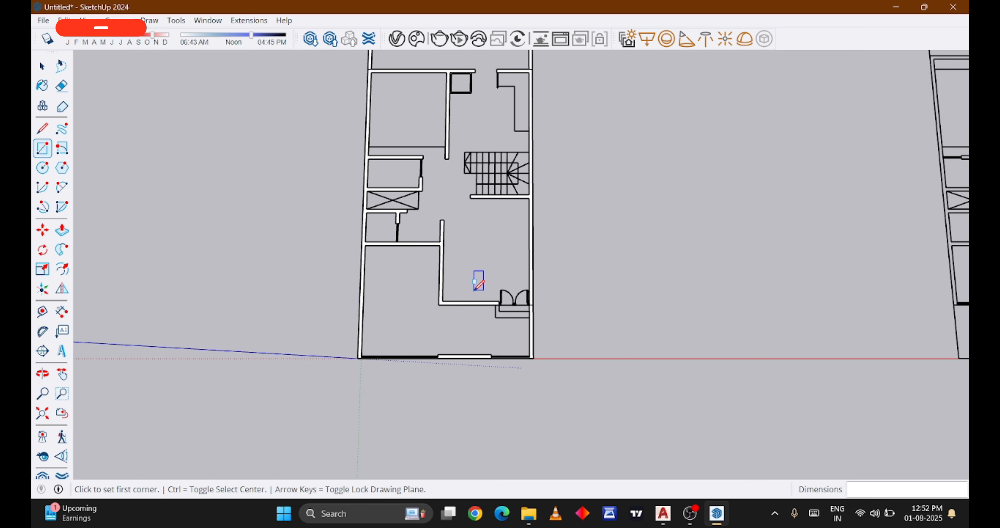
pyautogui.press('space')
pyautogui.scroll(3, 502, 361)
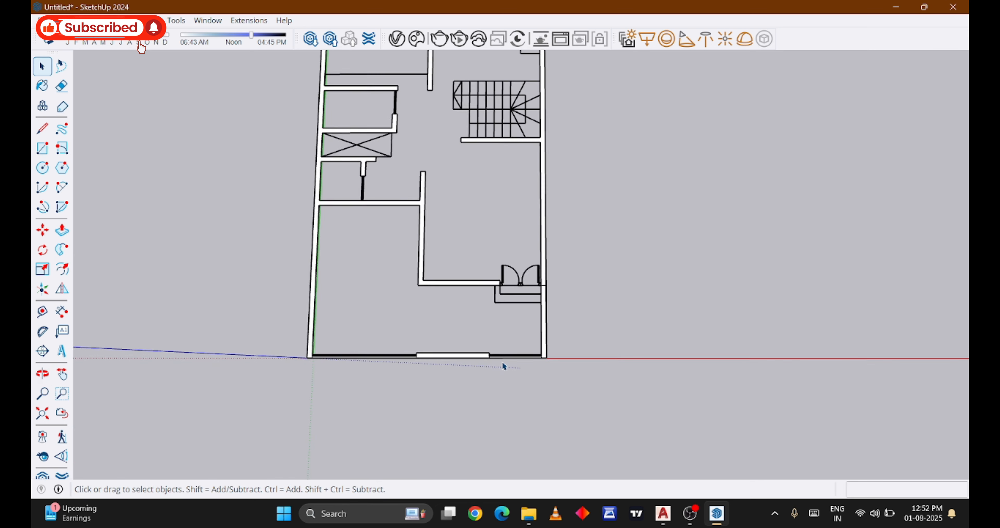
pyautogui.scroll(2, 508, 362)
pyautogui.scroll(3, 466, 351)
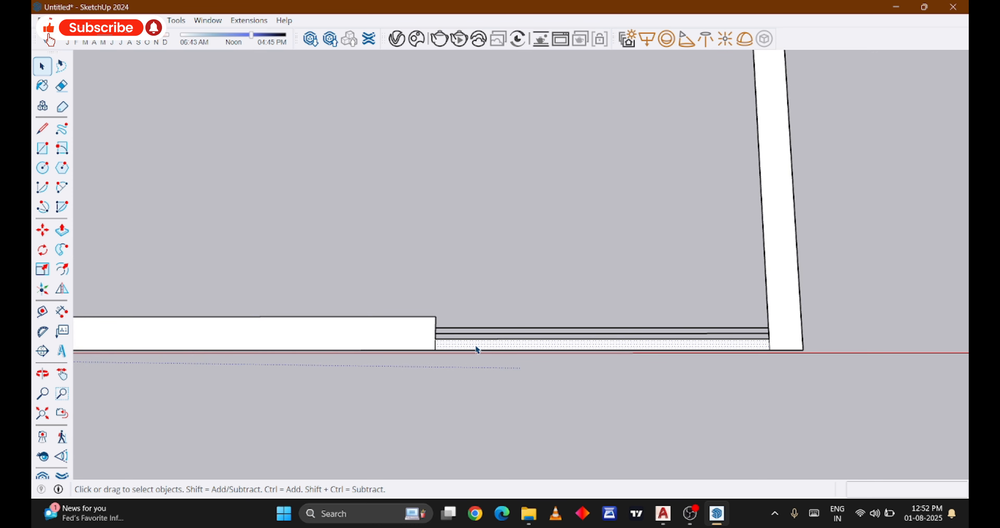
pyautogui.scroll(-4, 478, 349)
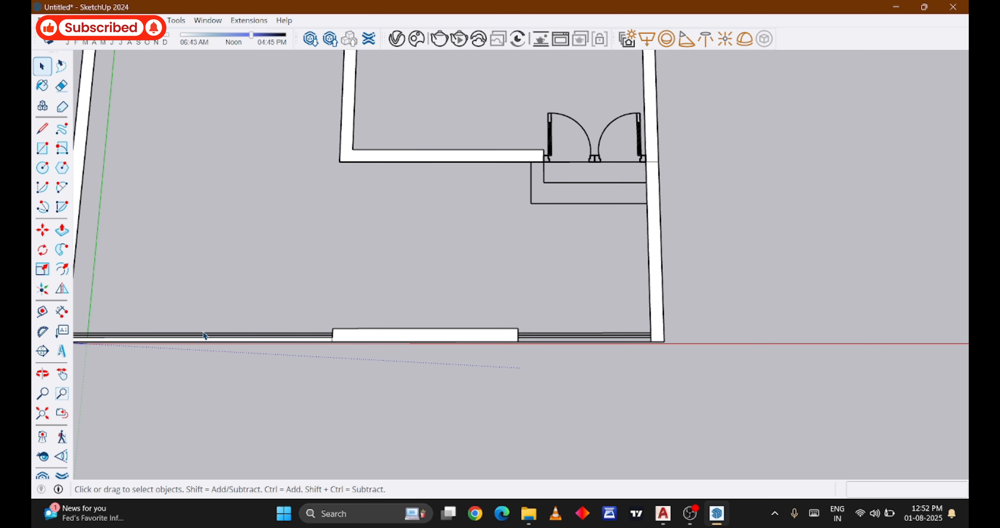
pyautogui.scroll(6, 204, 334)
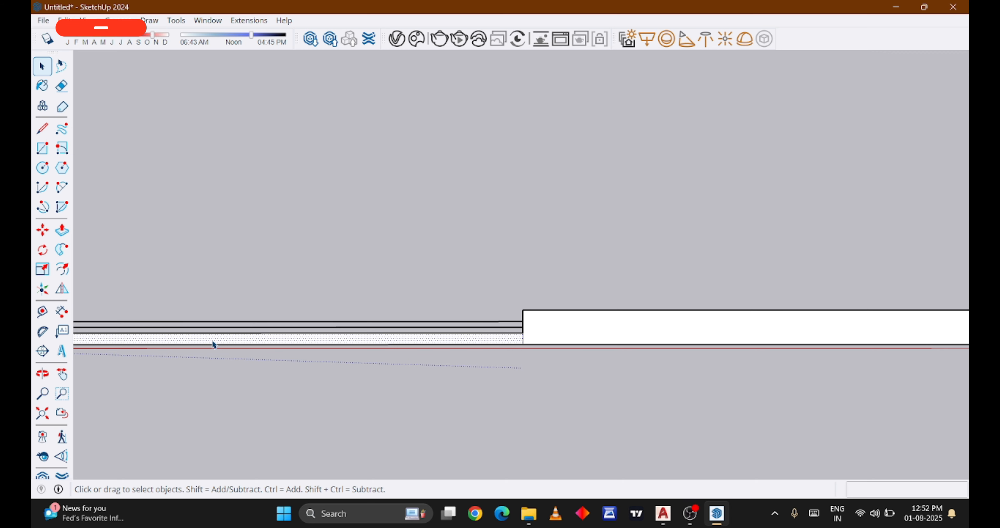
pyautogui.scroll(-5, 213, 344)
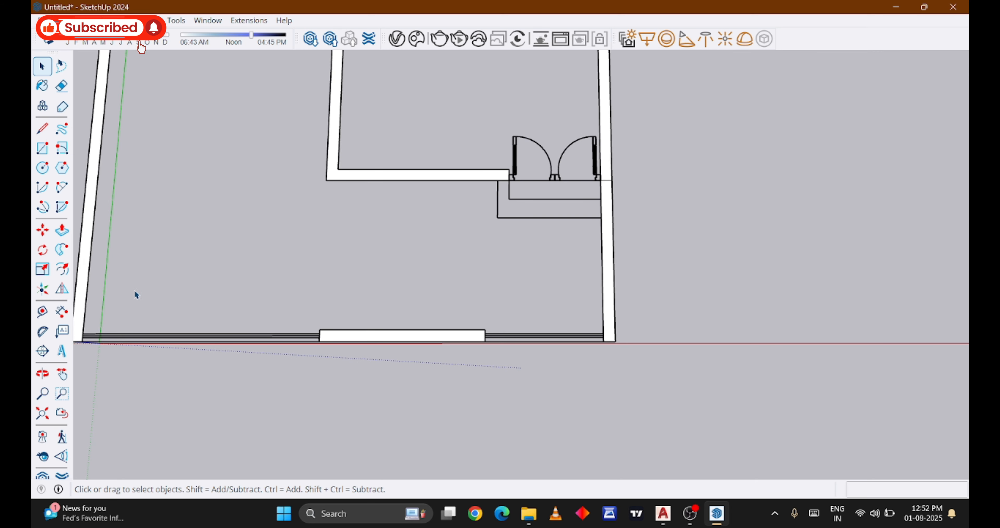
# Extrude the connected side and interior wall face of the floor plan at the origin up 10'
pyautogui.click(64, 235)
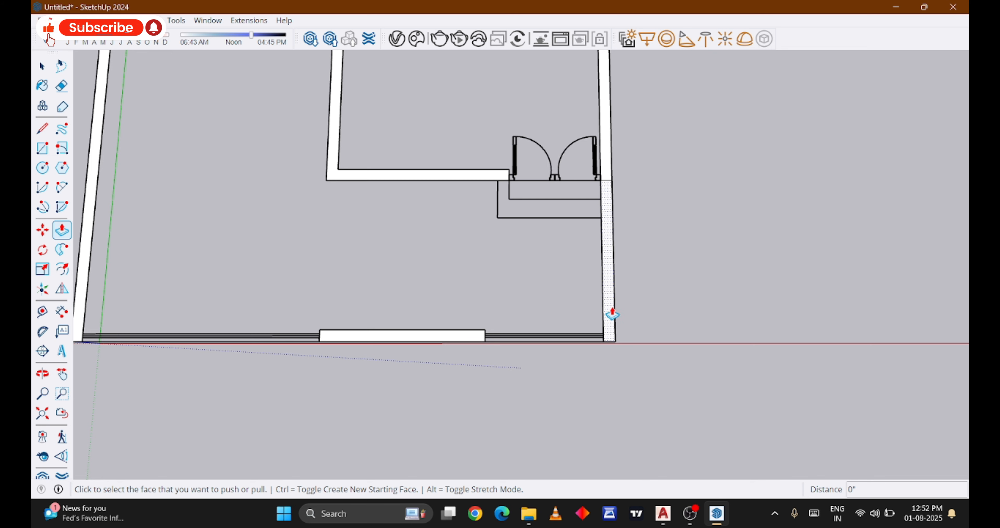
pyautogui.scroll(-3, 613, 289)
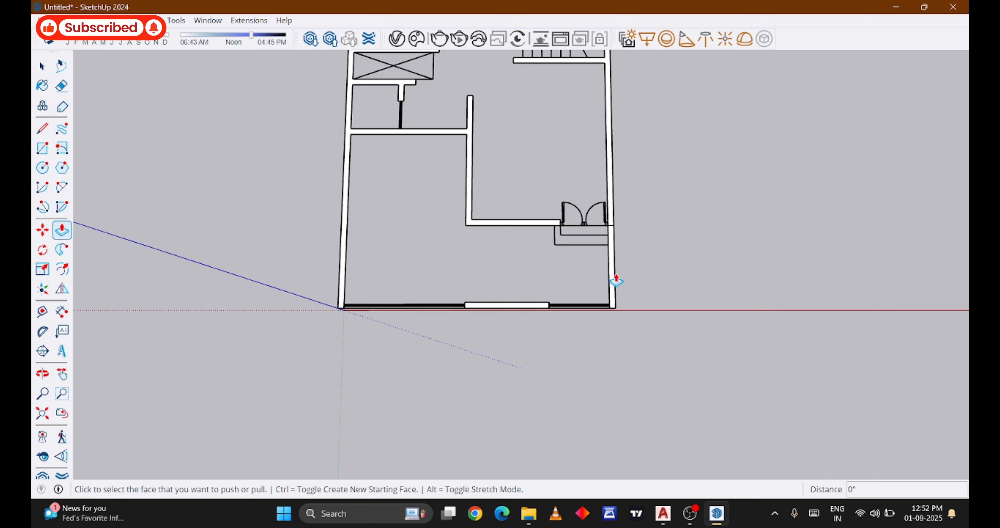
pyautogui.scroll(3, 458, 216)
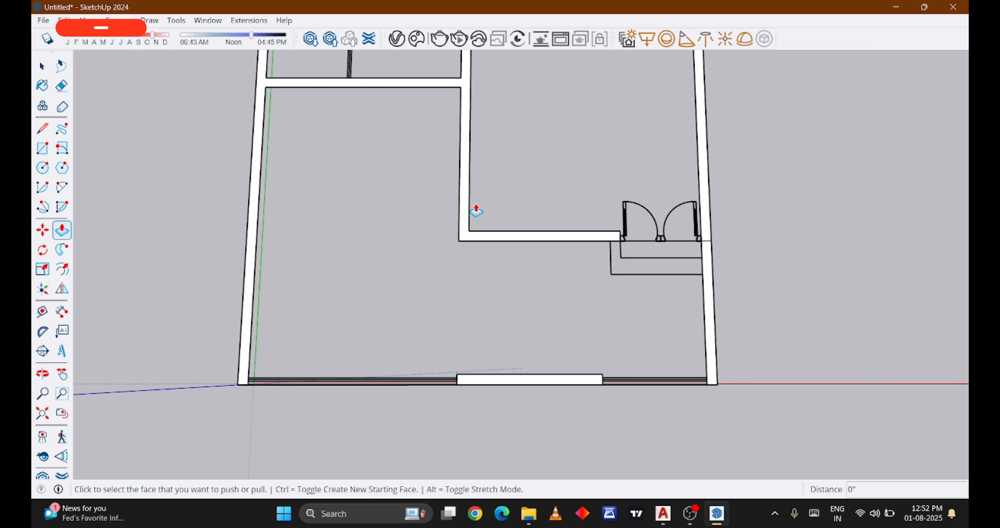
pyautogui.click(459, 224)
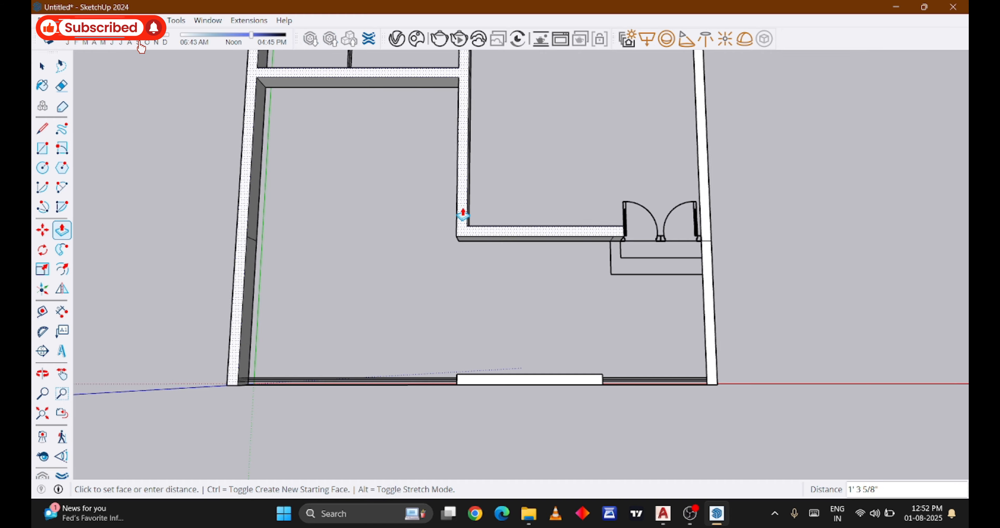
pyautogui.scroll(-4, 460, 209)
pyautogui.scroll(-3, 462, 191)
pyautogui.moveTo(462, 190); pyautogui.dragTo(475, 222, button='middle')
pyautogui.scroll(2, 443, 93)
pyautogui.scroll(-4, 443, 94)
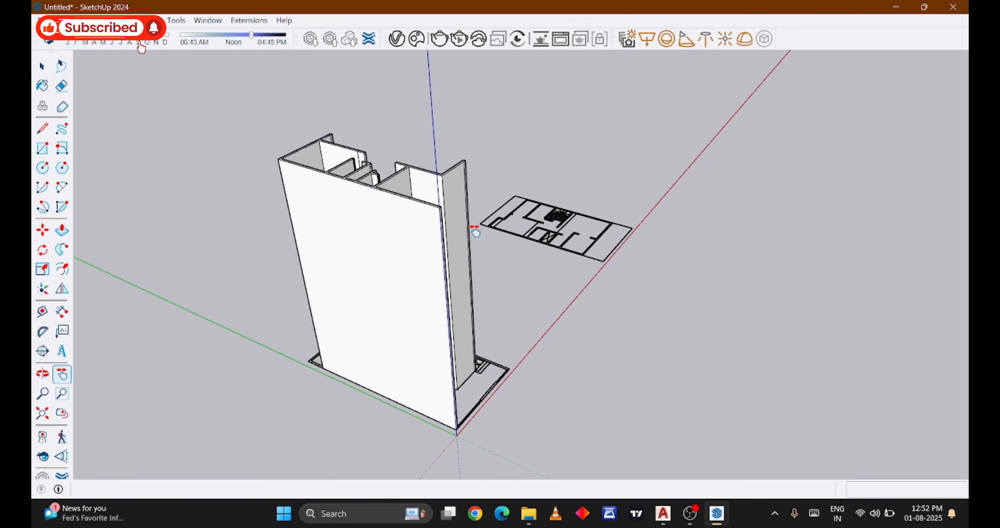
pyautogui.click(471, 220)
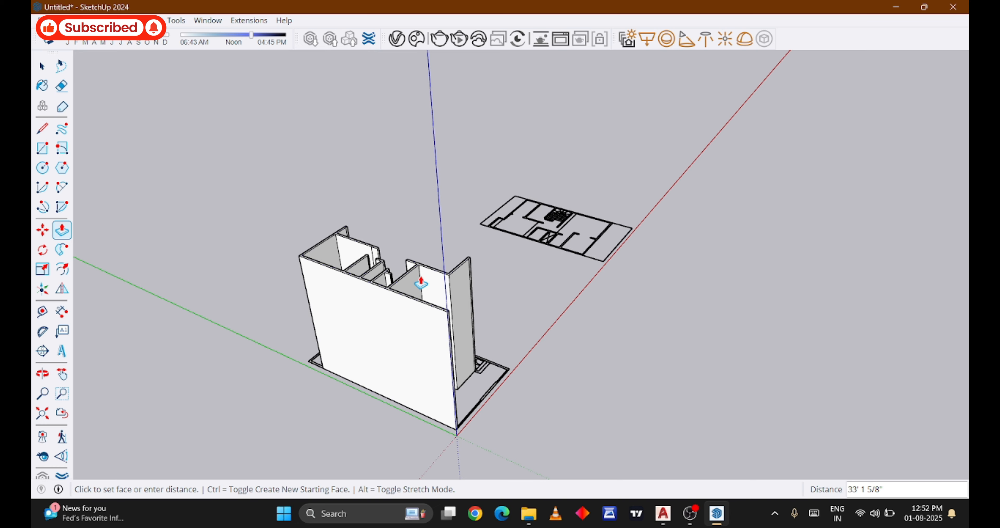
pyautogui.write("10'")
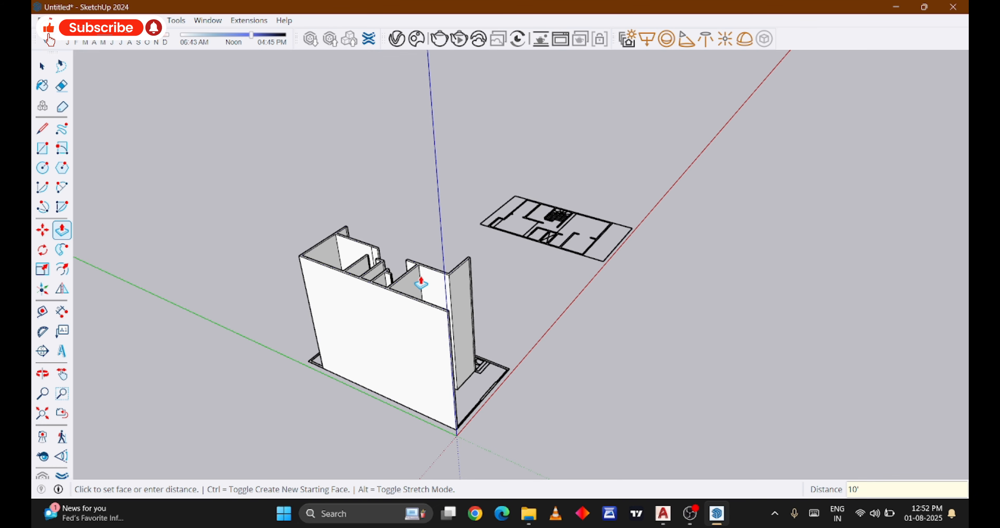
pyautogui.press('Return')
# Extrude the opposite outer side wall, together with its branch beside the stairs, up by the same 10'
pyautogui.scroll(5, 445, 394)
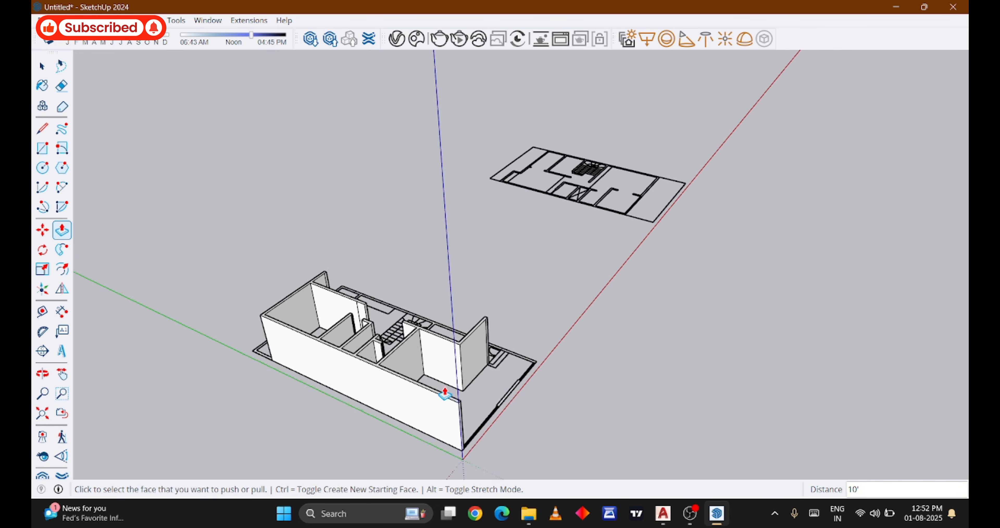
pyautogui.moveTo(446, 394)
pyautogui.mouseDown(button='middle')
pyautogui.moveTo(391, 357)
pyautogui.moveTo(365, 315)
pyautogui.moveTo(462, 287)
pyautogui.mouseUp(button='middle')
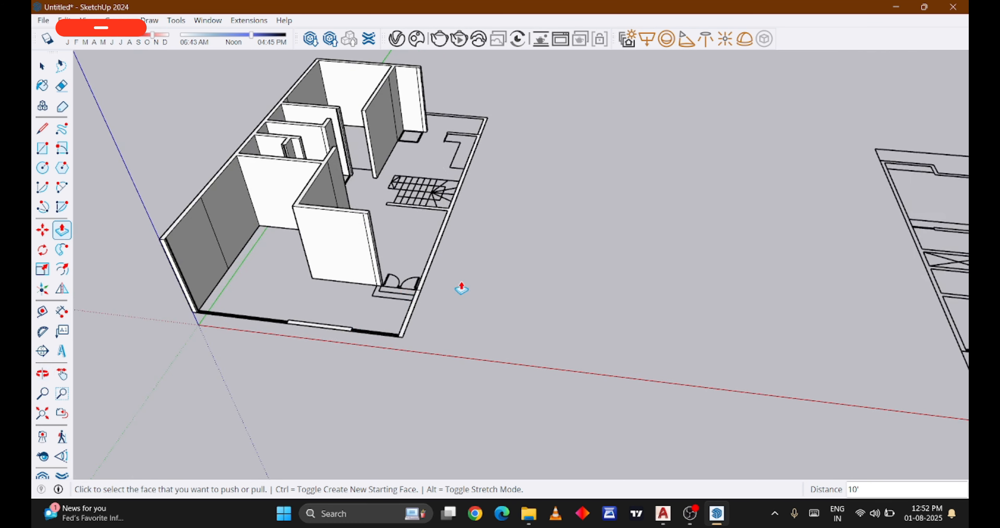
pyautogui.scroll(5, 419, 270)
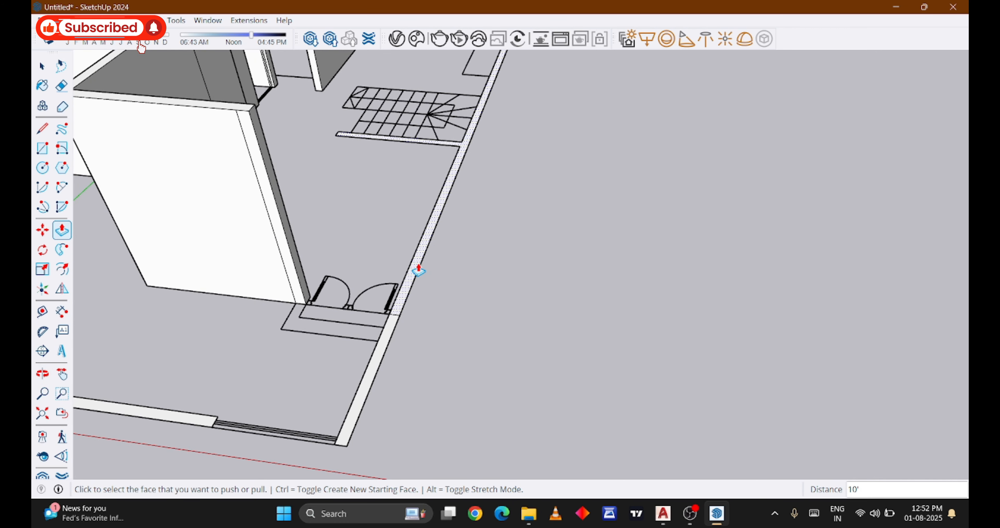
pyautogui.scroll(3, 418, 270)
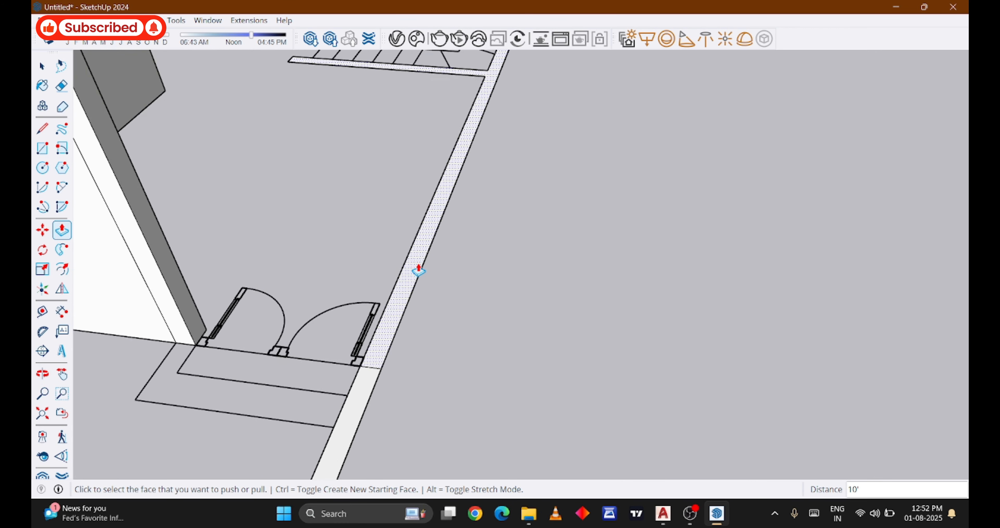
pyautogui.scroll(-10, 419, 269)
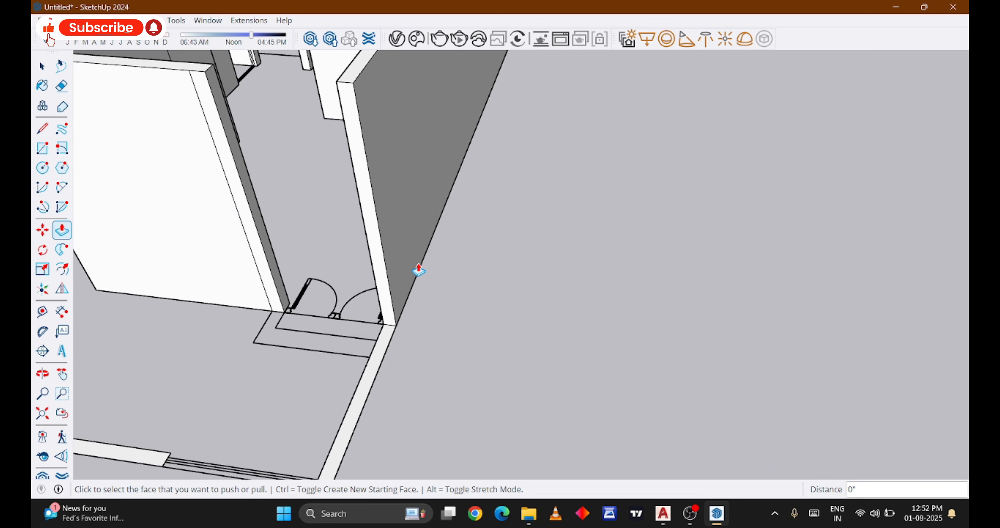
# Extrude the low boundary wall around the rear of the floor plan up 4'
pyautogui.moveTo(516, 151); pyautogui.dragTo(389, 128, button='middle')
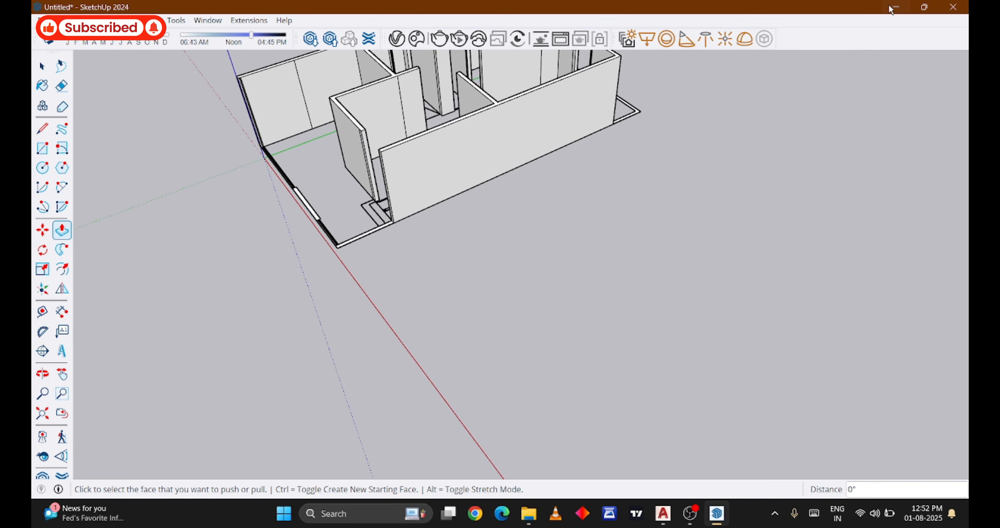
pyautogui.moveTo(672, 81); pyautogui.dragTo(490, 108, button='middle')
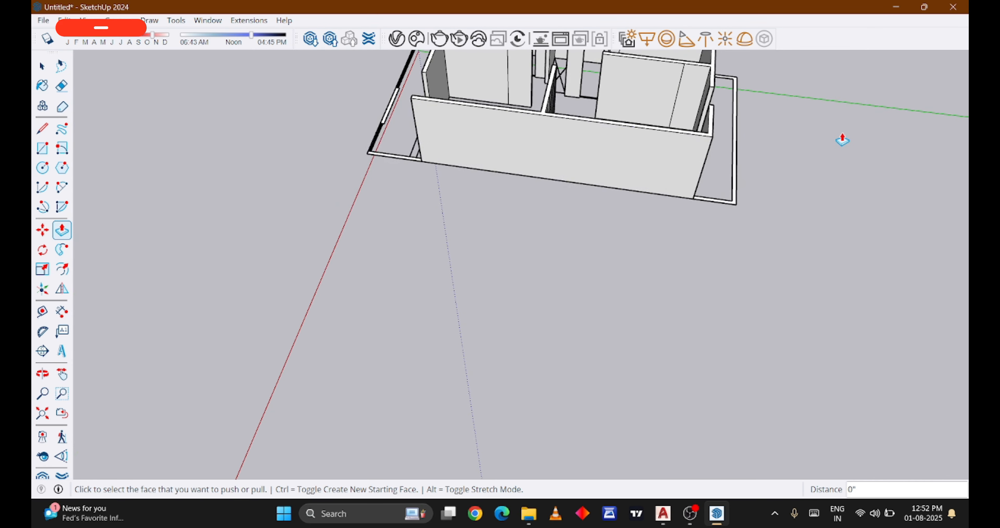
pyautogui.scroll(5, 842, 138)
pyautogui.scroll(-2, 795, 143)
pyautogui.moveTo(750, 179); pyautogui.dragTo(530, 179, button='middle')
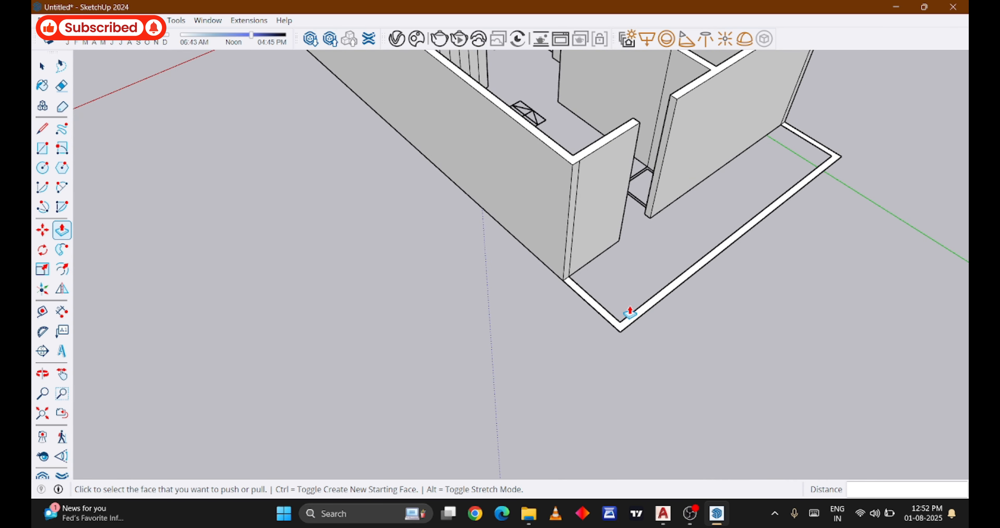
pyautogui.scroll(3, 630, 312)
pyautogui.click(631, 340)
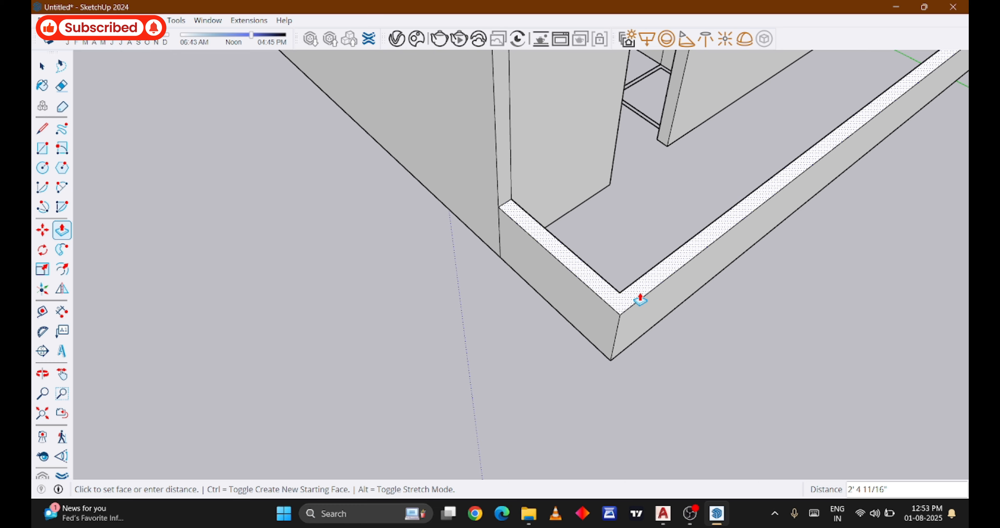
pyautogui.write("4'")
pyautogui.press('Return')
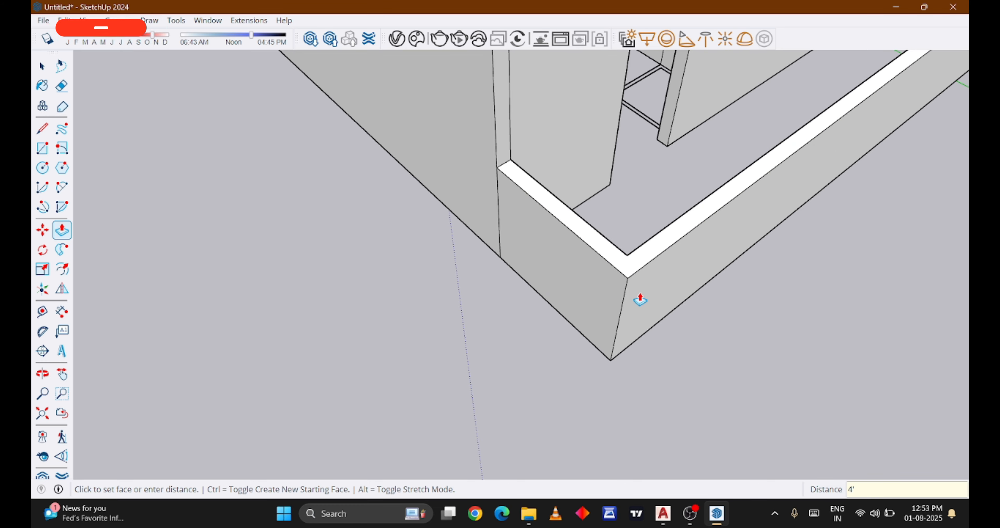
# Extrude the middle front boundary wall segment and the side boundary wall beside the entrance steps up by the same 4'
pyautogui.scroll(-5, 640, 299)
pyautogui.scroll(-5, 621, 301)
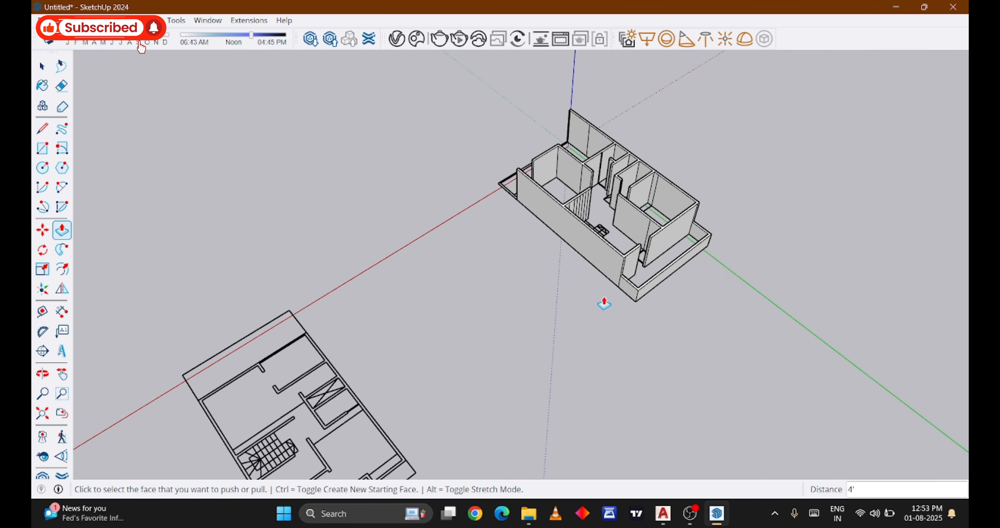
pyautogui.moveTo(507, 231); pyautogui.dragTo(807, 348, button='middle')
pyautogui.scroll(8, 404, 225)
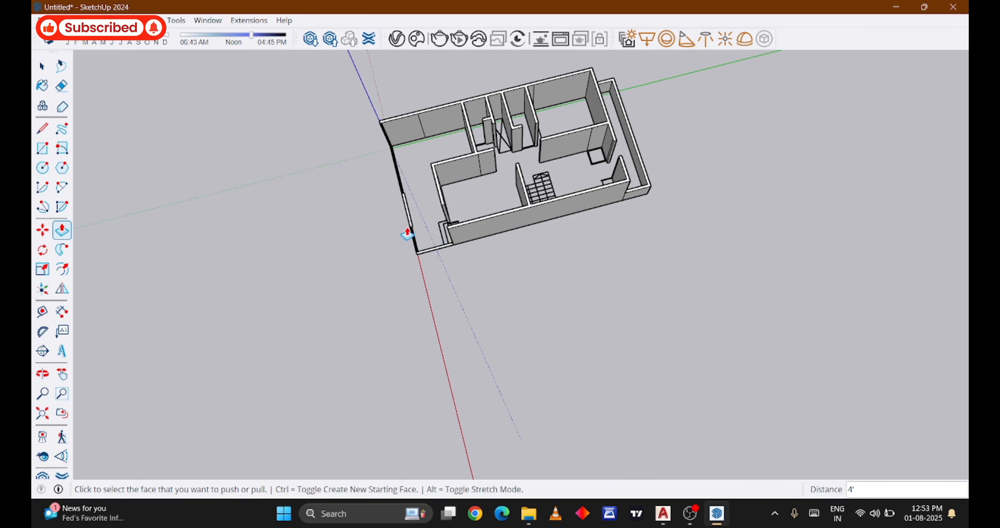
pyautogui.scroll(2, 403, 225)
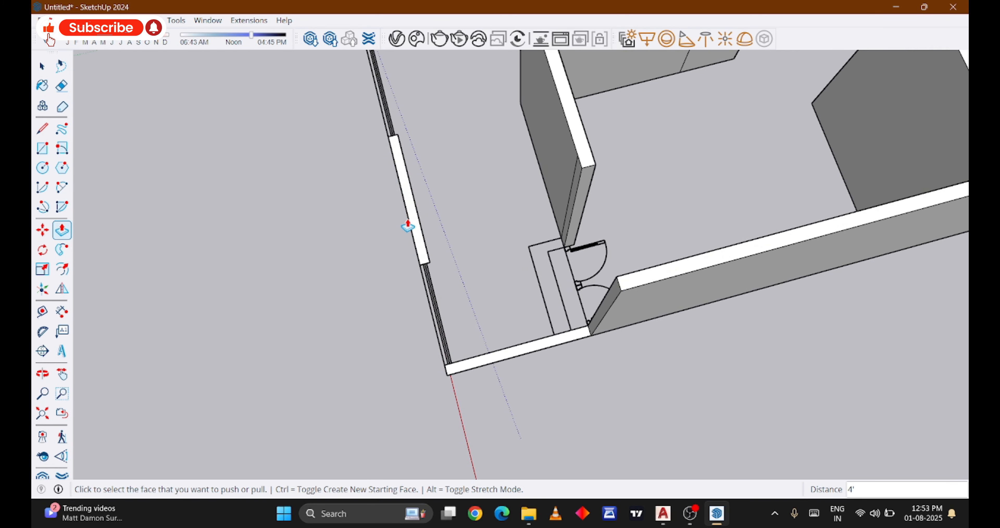
pyautogui.click(413, 225)
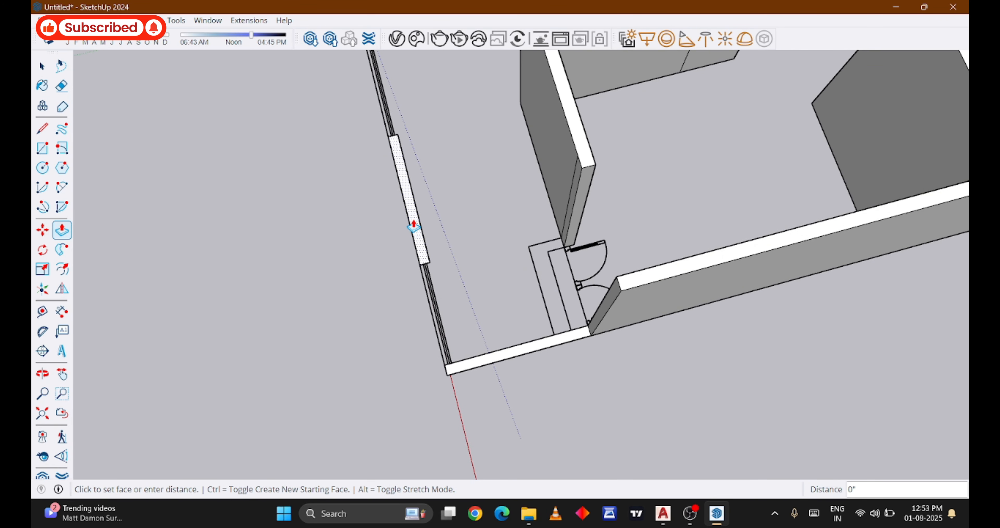
pyautogui.doubleClick(414, 225)
pyautogui.moveTo(507, 292); pyautogui.dragTo(752, 283, button='middle')
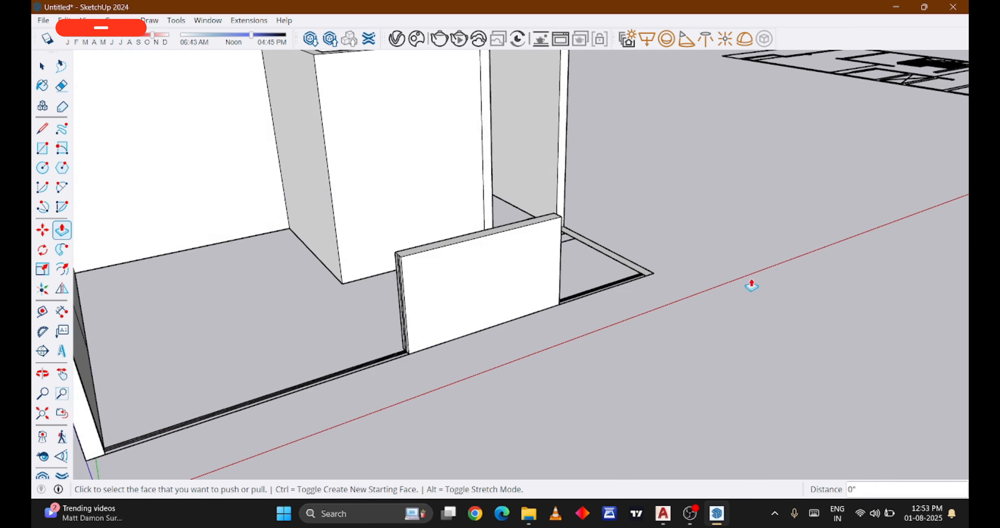
pyautogui.scroll(3, 661, 276)
pyautogui.scroll(-8, 631, 276)
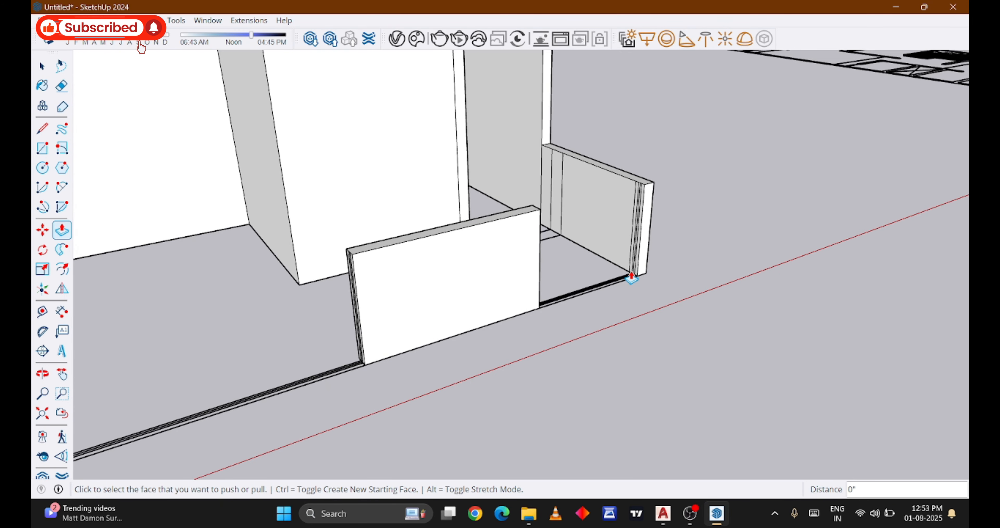
pyautogui.moveTo(634, 177); pyautogui.dragTo(828, 176, button='middle')
pyautogui.scroll(3, 499, 316)
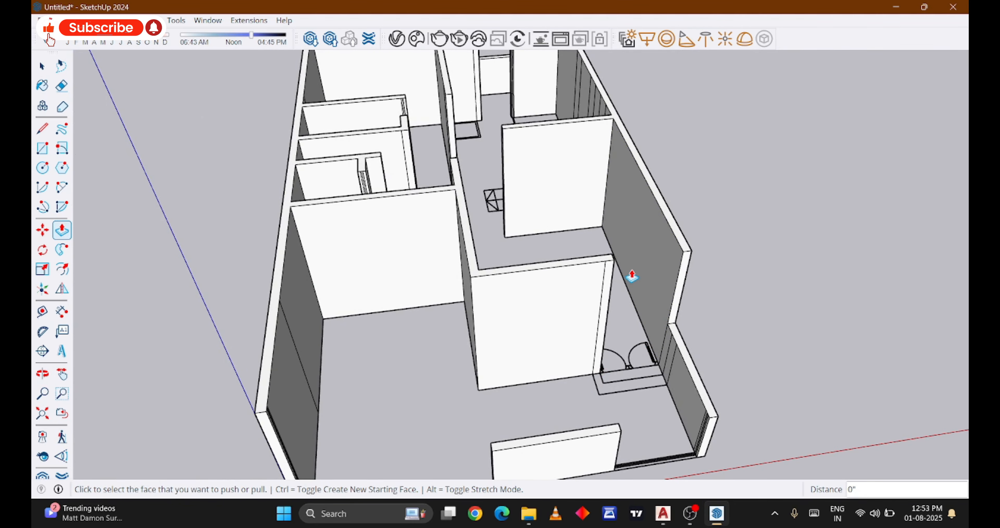
pyautogui.moveTo(623, 276); pyautogui.dragTo(489, 210, button='middle')
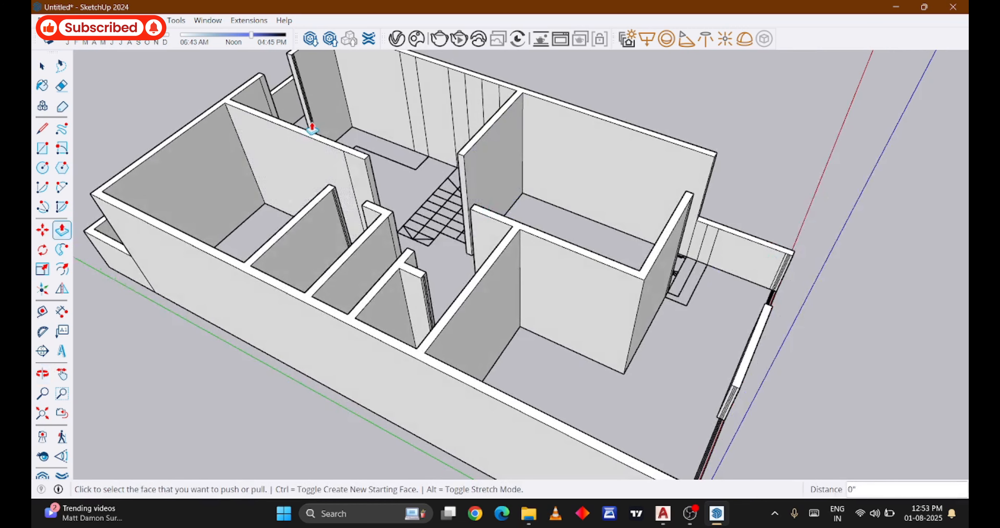
pyautogui.press('l')
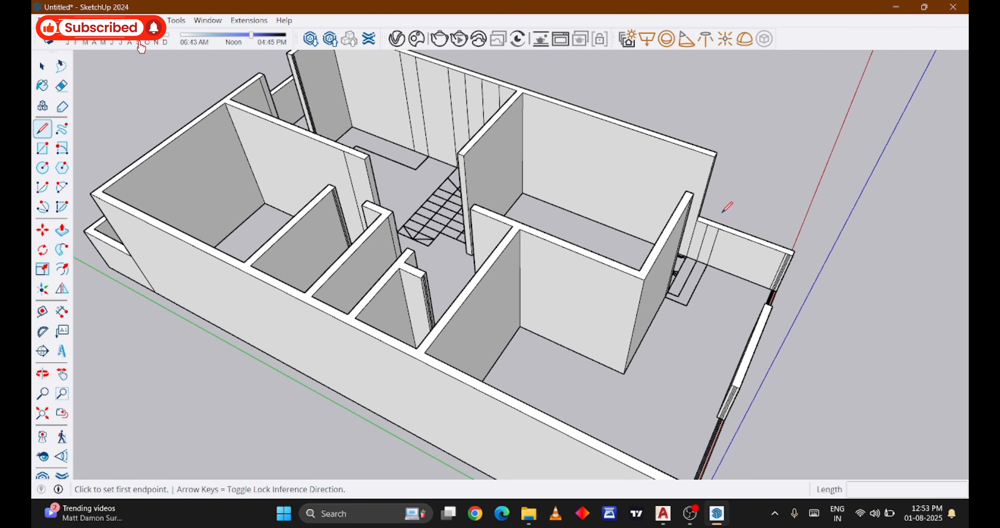
pyautogui.scroll(4, 718, 181)
pyautogui.moveTo(711, 180); pyautogui.dragTo(431, 228, button='middle')
pyautogui.press('m')
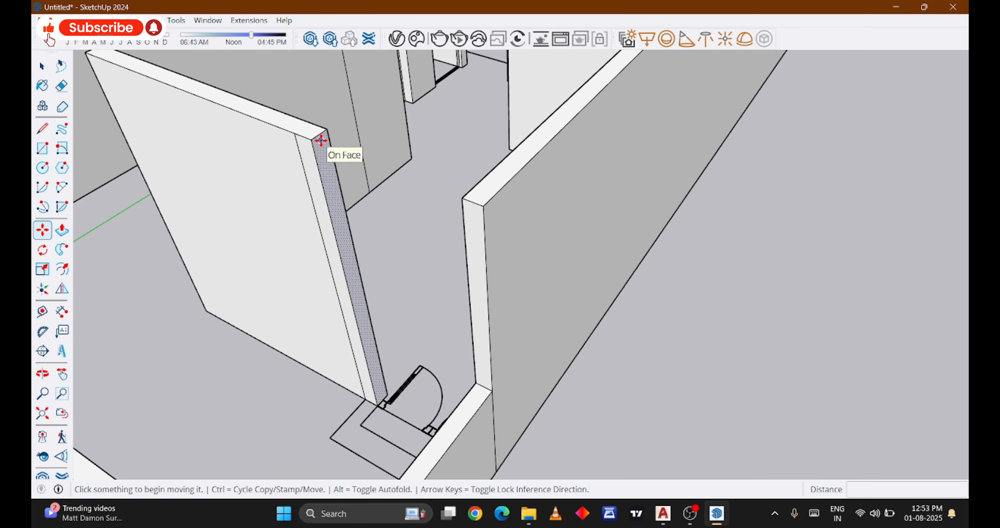
pyautogui.scroll(2, 319, 134)
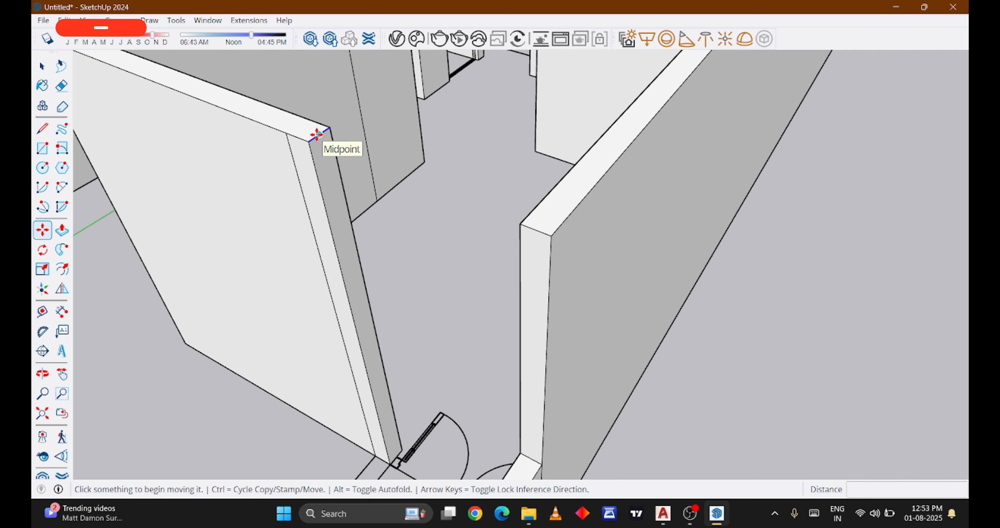
pyautogui.click(317, 134)
pyautogui.press('ctrl')
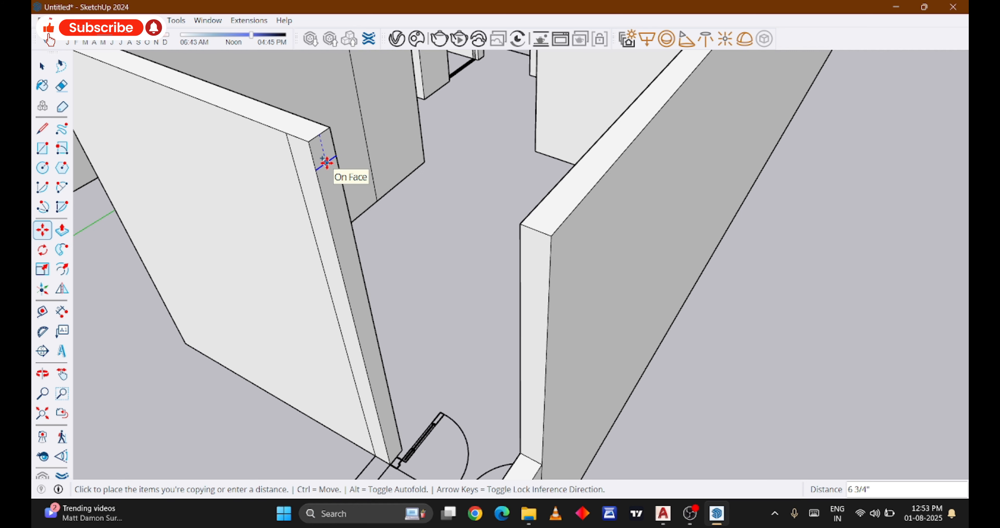
pyautogui.press('Escape')
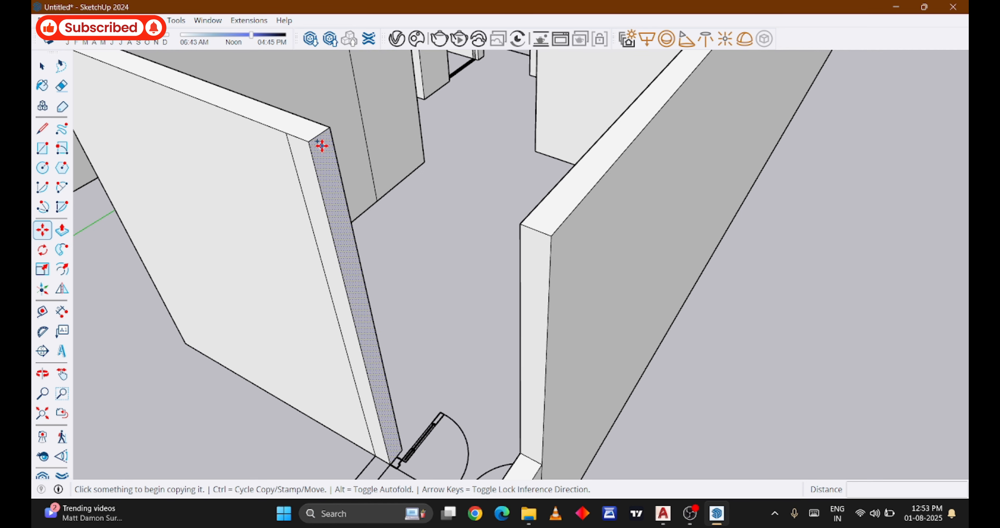
pyautogui.scroll(3, 322, 145)
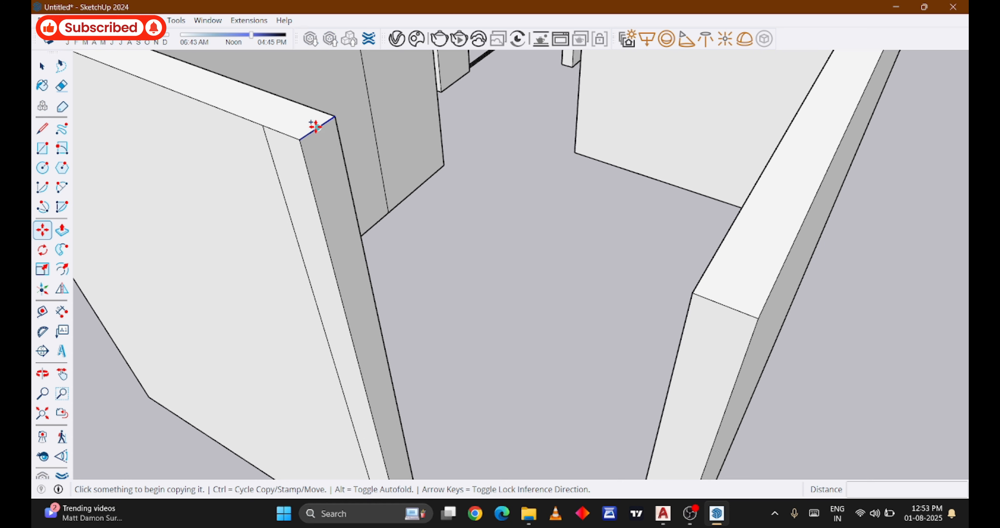
pyautogui.click(315, 126)
pyautogui.press('ctrl')
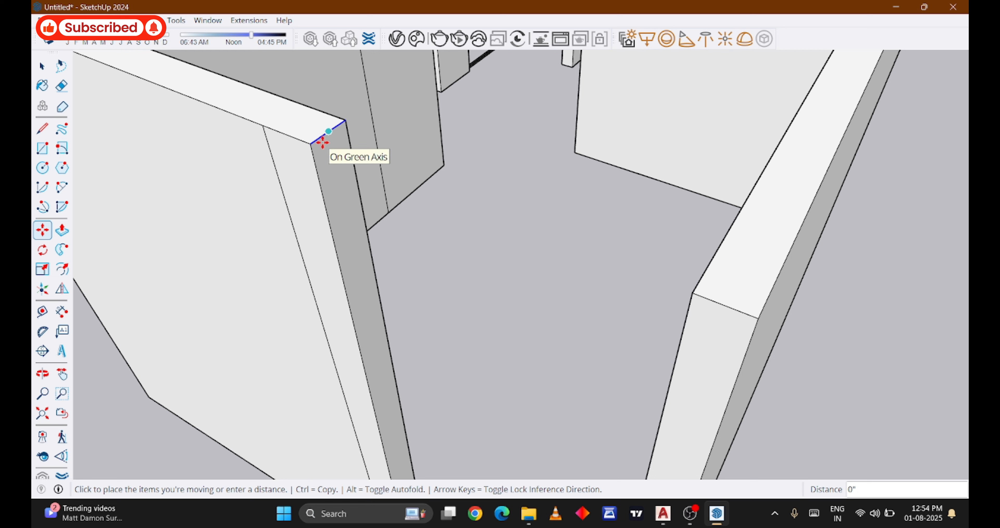
pyautogui.press('Escape')
# Copy the top edge of the wall end beside the entrance double door 3' straight down its end face
pyautogui.click(320, 130)
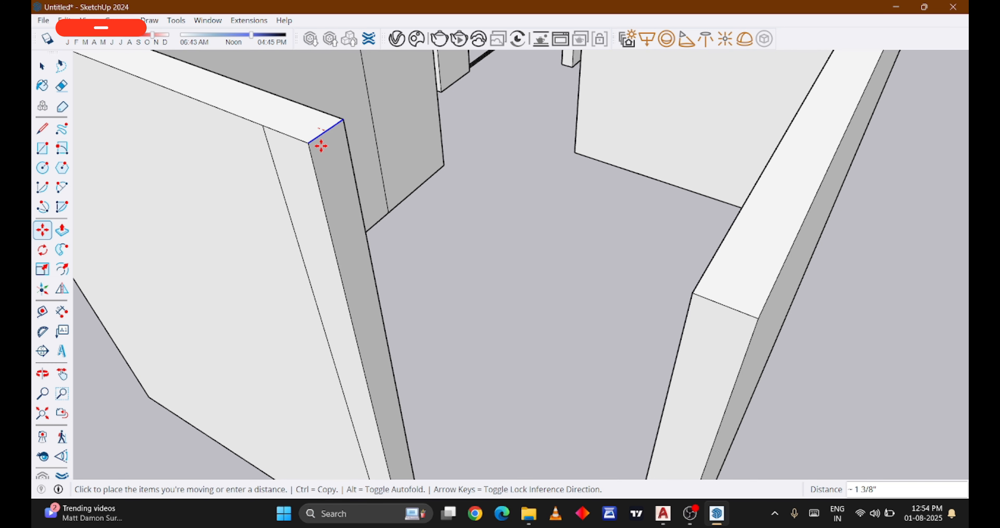
pyautogui.press('ctrl')
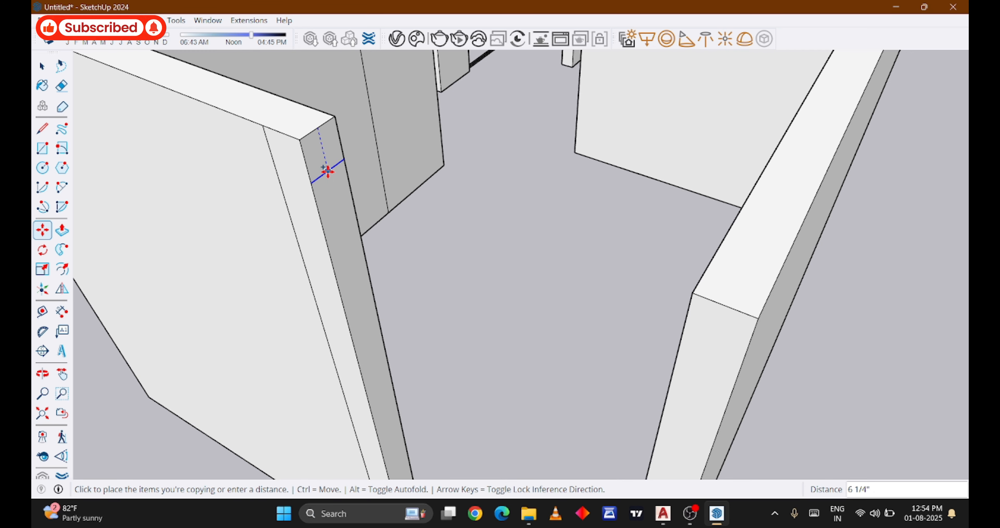
pyautogui.press('Return')
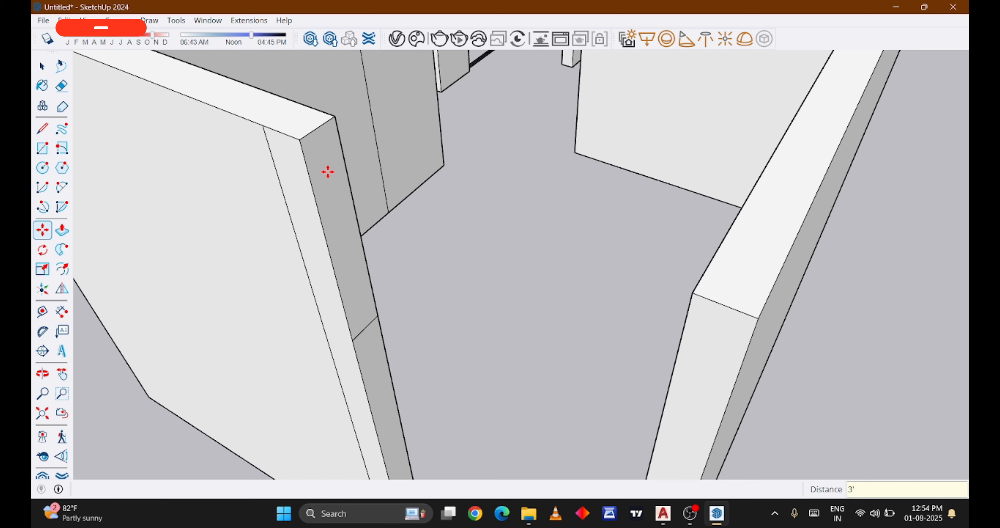
# Extrude the upper part of the wall end face across the entrance door gap to the opposite wall, forming the lintel
pyautogui.press('p')
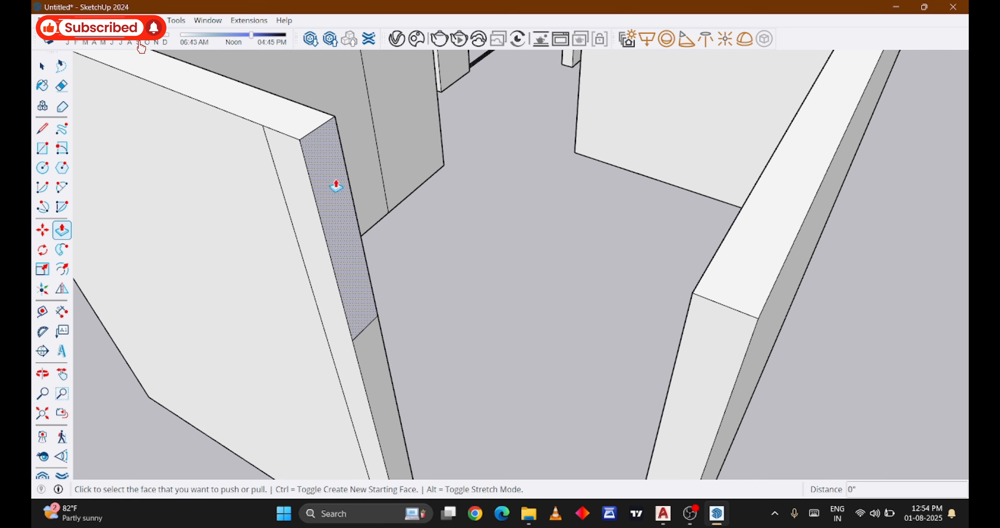
pyautogui.click(334, 184)
pyautogui.click(693, 297)
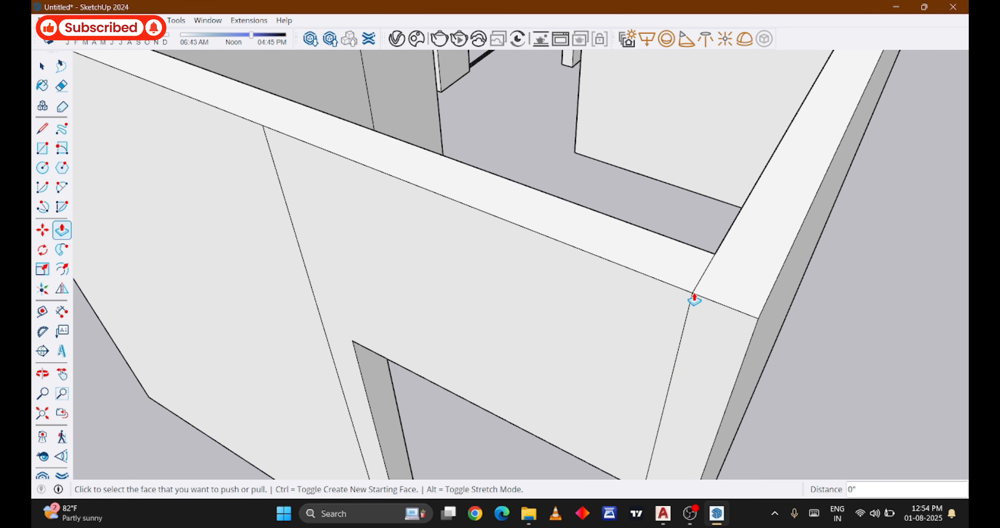
# Examine the entrance door opening and the walls around the house from several sides, ending at the rear wall
pyautogui.scroll(-4, 694, 294)
pyautogui.moveTo(694, 329); pyautogui.dragTo(460, 250, button='middle')
pyautogui.scroll(-6, 617, 271)
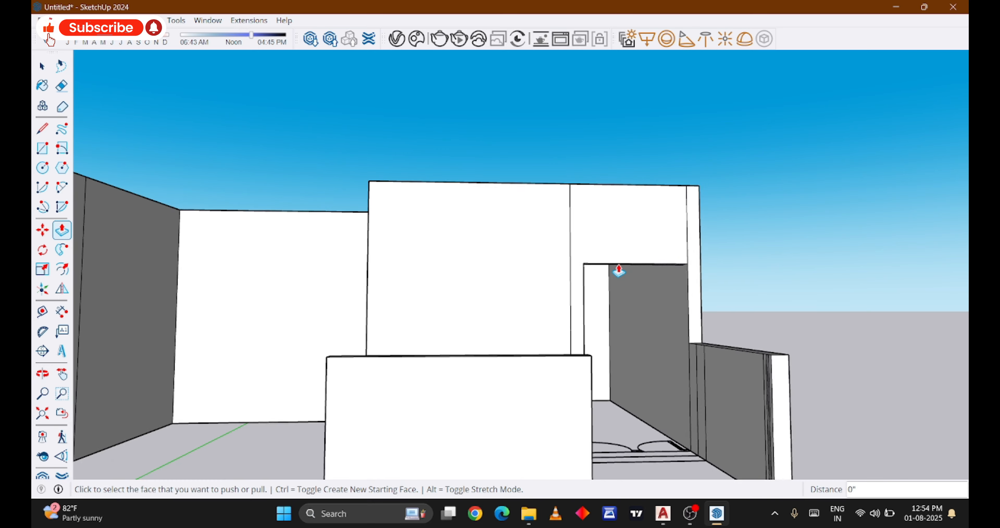
pyautogui.moveTo(697, 291); pyautogui.dragTo(536, 283, button='middle')
pyautogui.scroll(-5, 685, 303)
pyautogui.scroll(-3, 536, 283)
pyautogui.press('o')
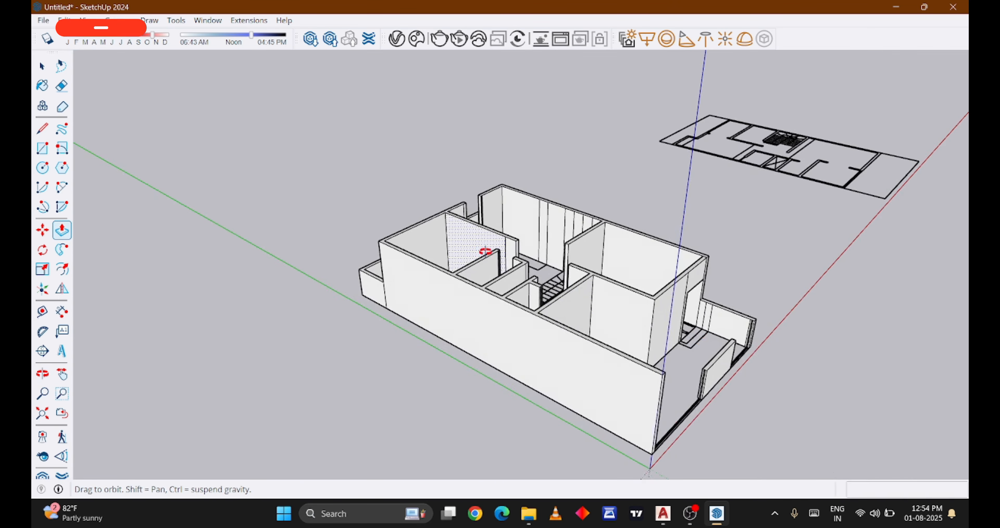
pyautogui.moveTo(484, 252); pyautogui.dragTo(719, 336)
pyautogui.moveTo(719, 337); pyautogui.dragTo(384, 344, button='middle')
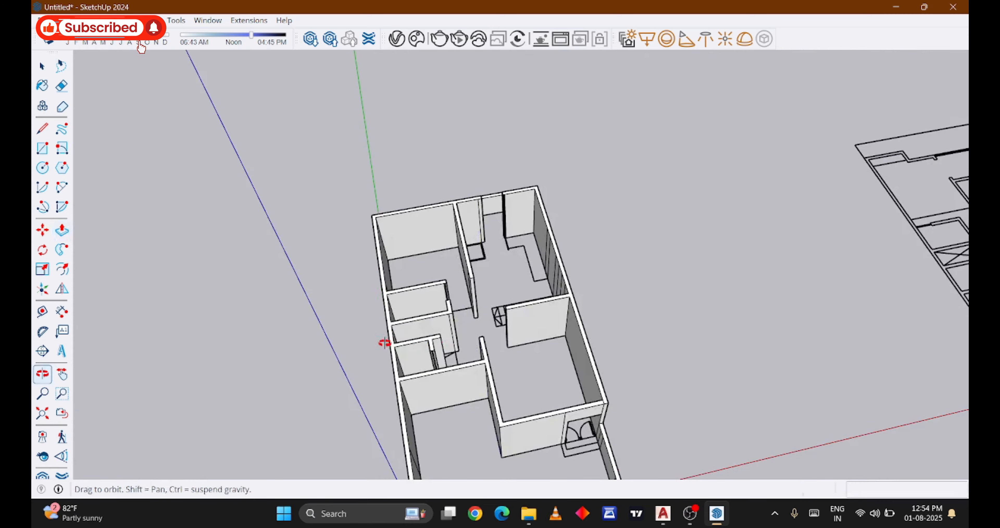
pyautogui.moveTo(478, 301); pyautogui.dragTo(365, 307, button='middle')
pyautogui.moveTo(458, 209); pyautogui.dragTo(500, 237, button='middle')
pyautogui.press('r')
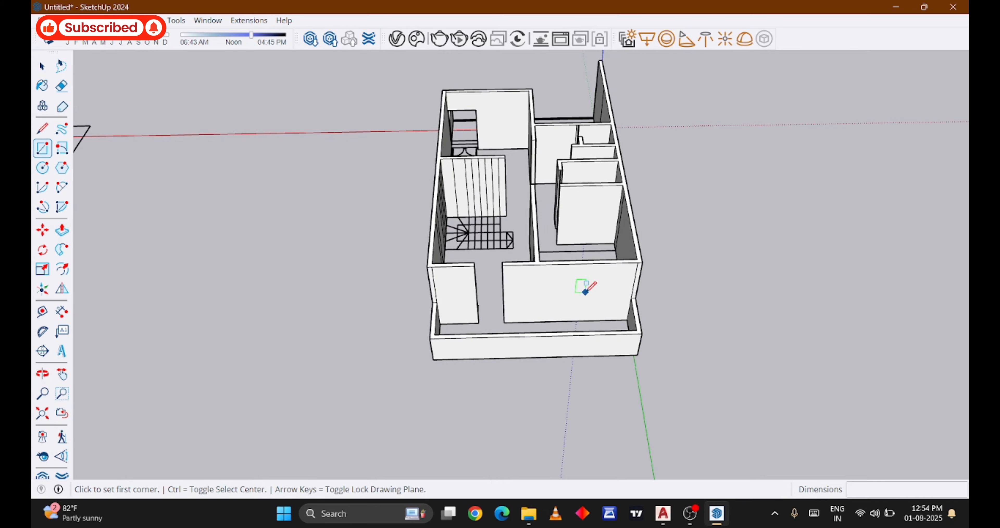
pyautogui.scroll(4, 612, 285)
pyautogui.moveTo(590, 283); pyautogui.dragTo(585, 163, button='middle')
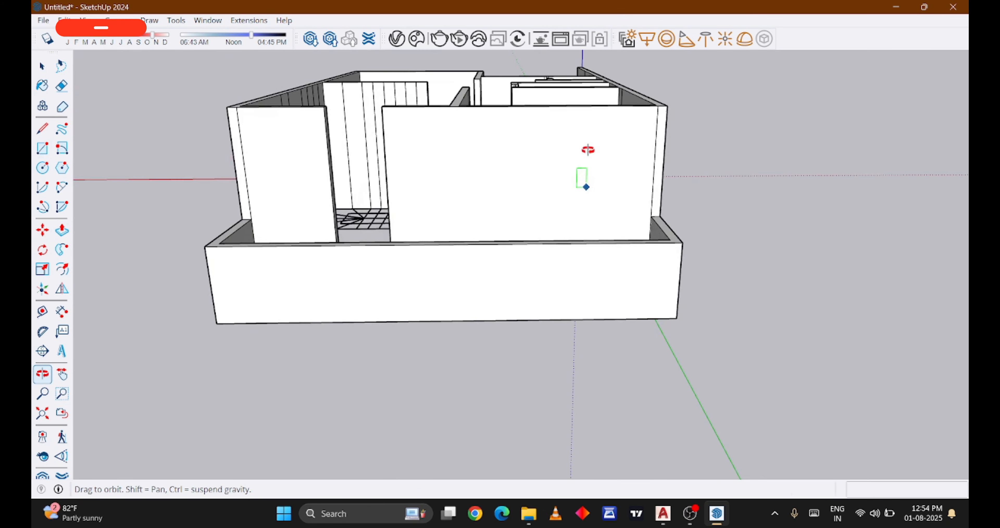
pyautogui.scroll(2, 545, 135)
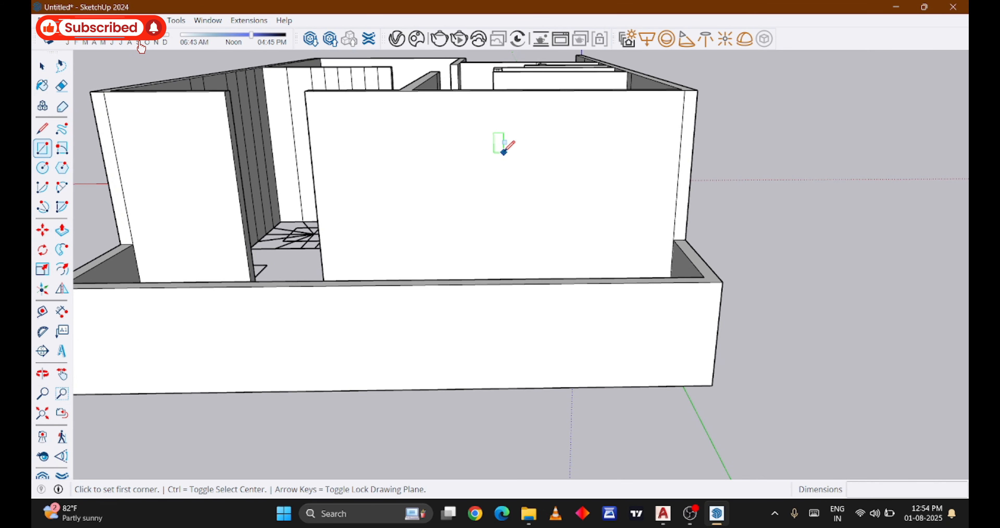
# Copy the rear wall's top outer edge 3' down its outer face, and copy that line another 4' down
pyautogui.press('space')
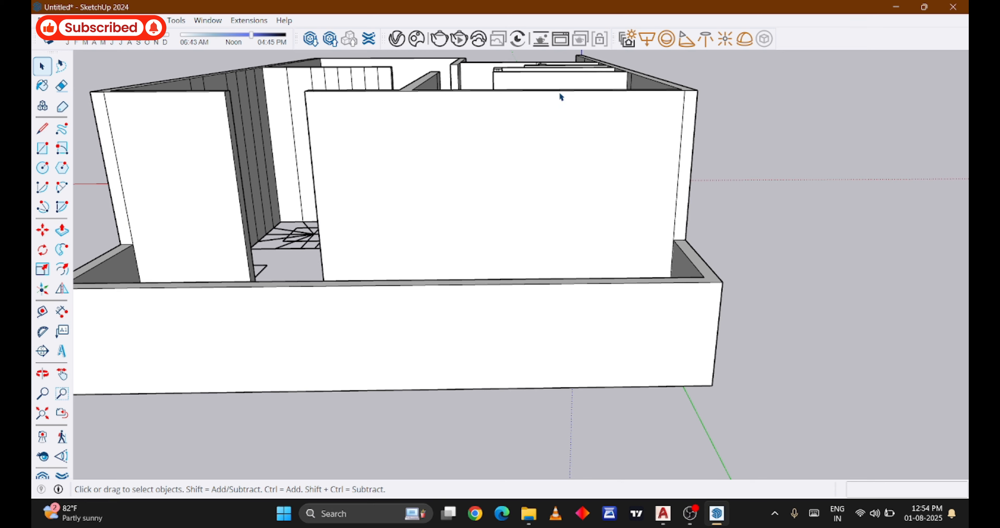
pyautogui.scroll(3, 561, 94)
pyautogui.moveTo(561, 93); pyautogui.dragTo(494, 139, button='middle')
pyautogui.press('m')
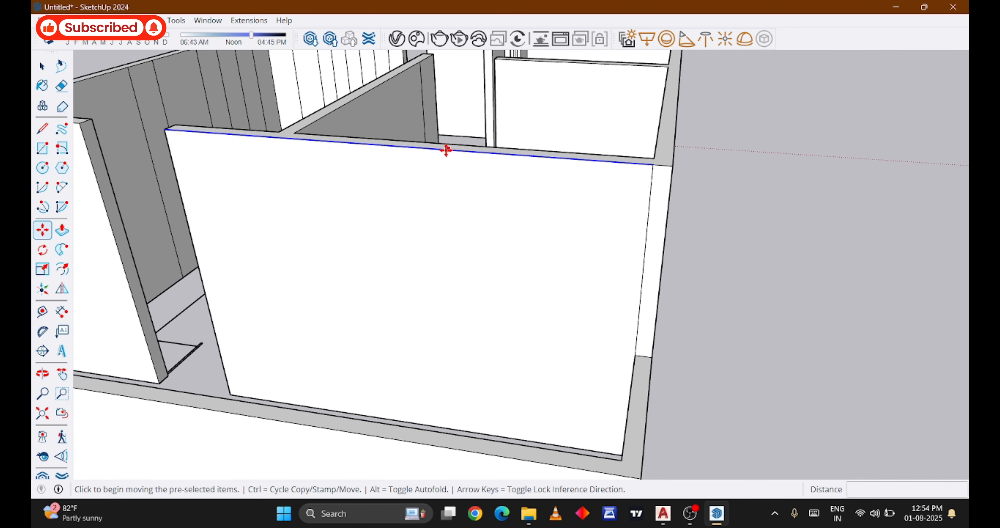
pyautogui.click(420, 148)
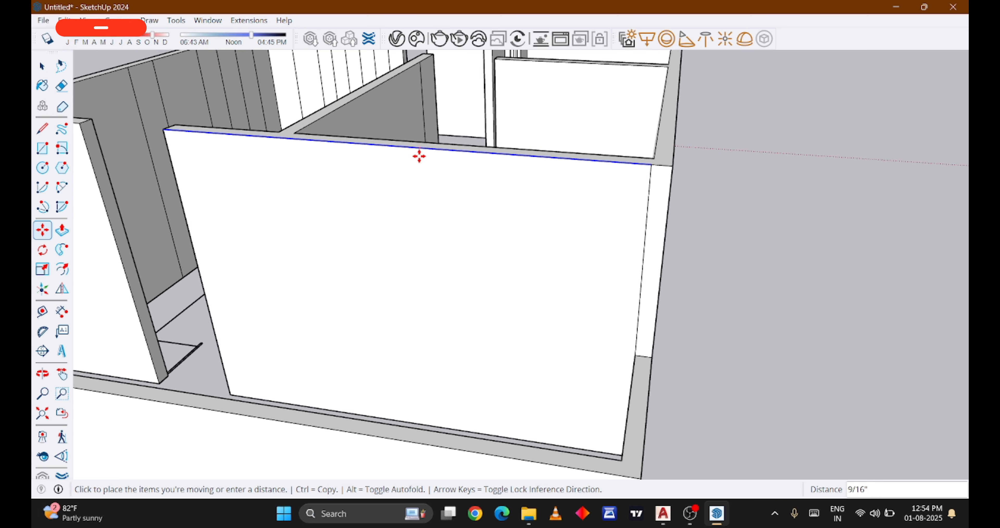
pyautogui.press('ctrl')
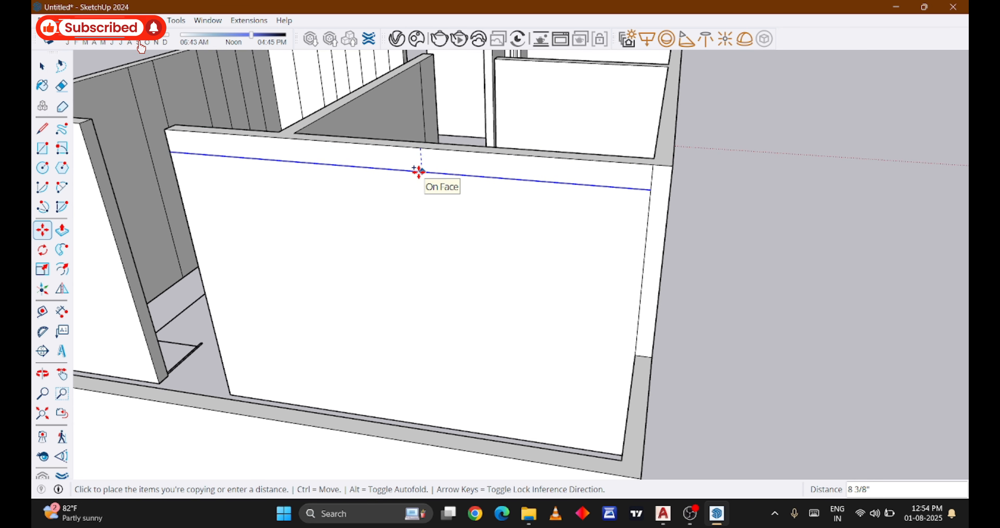
pyautogui.press('Return')
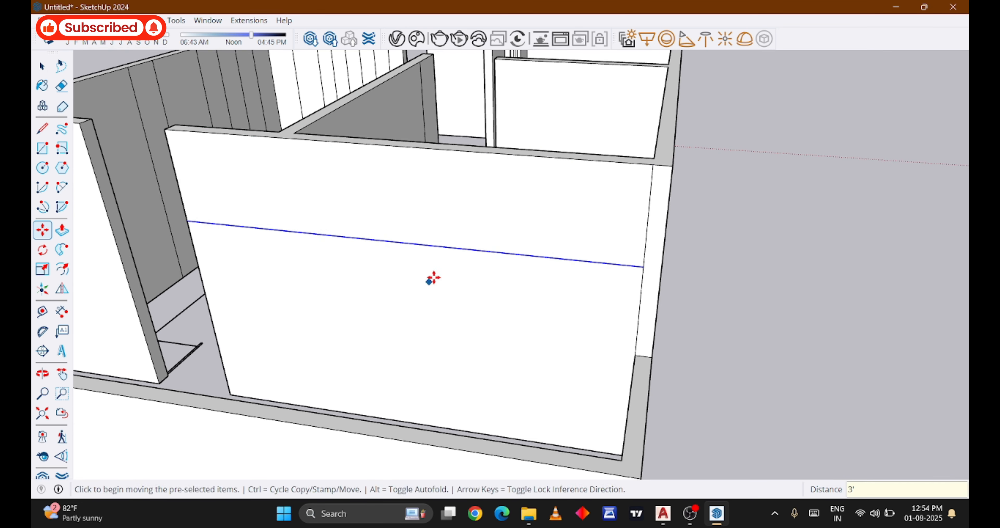
pyautogui.press('ctrl')
pyautogui.click(445, 246)
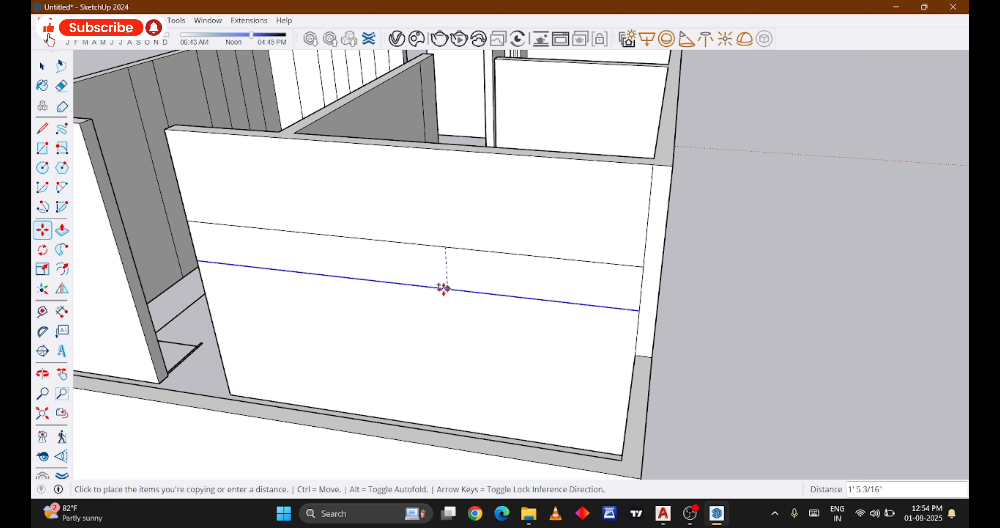
pyautogui.write("4'")
pyautogui.press('Return')
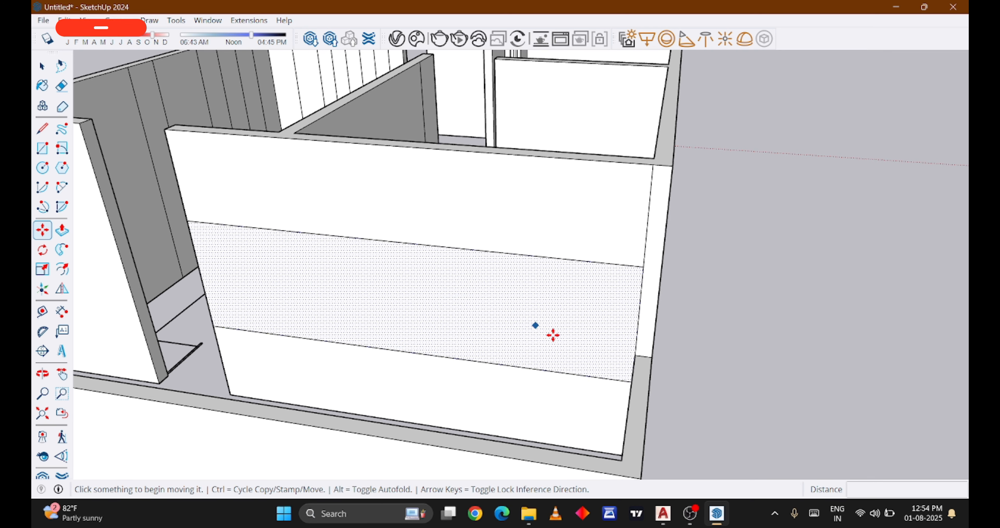
pyautogui.click(638, 331)
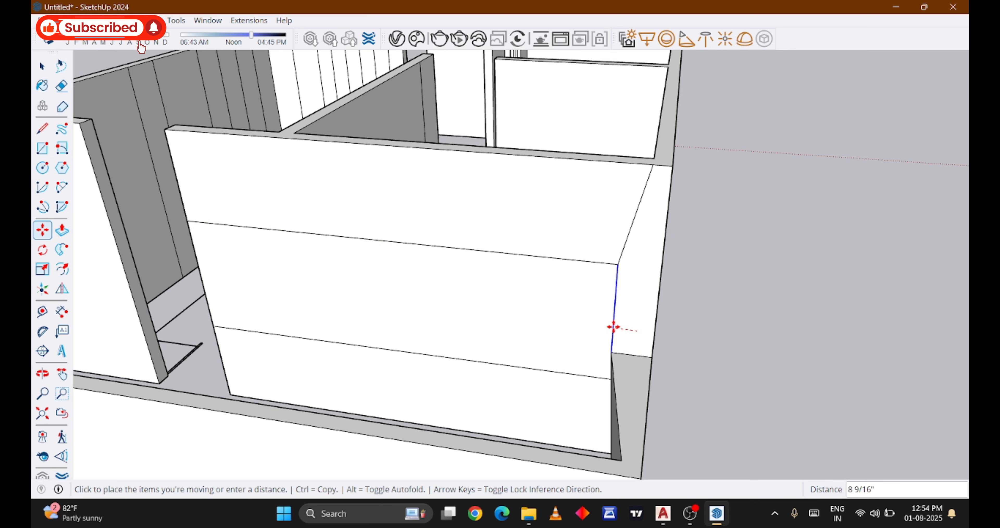
pyautogui.press('ctrl')
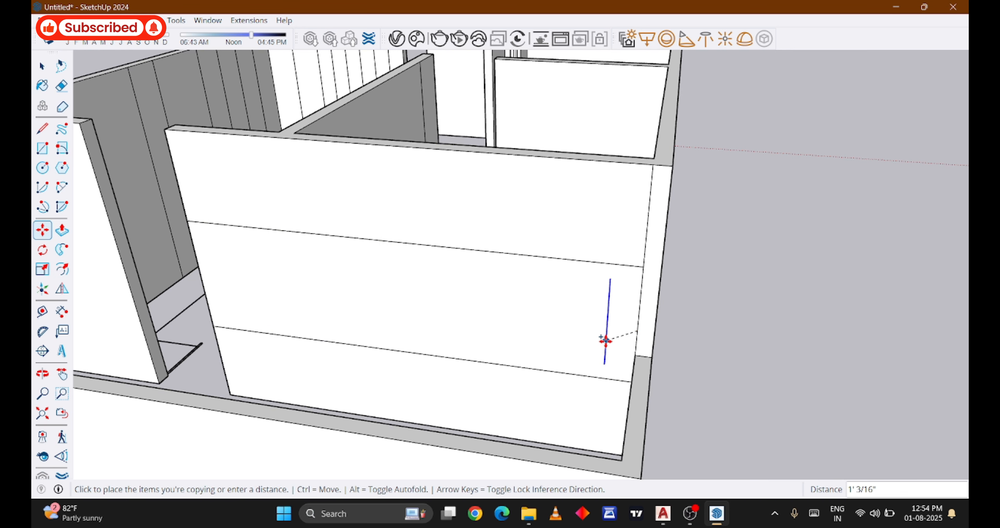
pyautogui.press('Escape')
# Copy the middle band's vertical edge beside the rear door gap 6' along the wall, and copy that line 4' further
pyautogui.moveTo(309, 285); pyautogui.dragTo(400, 280, button='middle')
pyautogui.press('l')
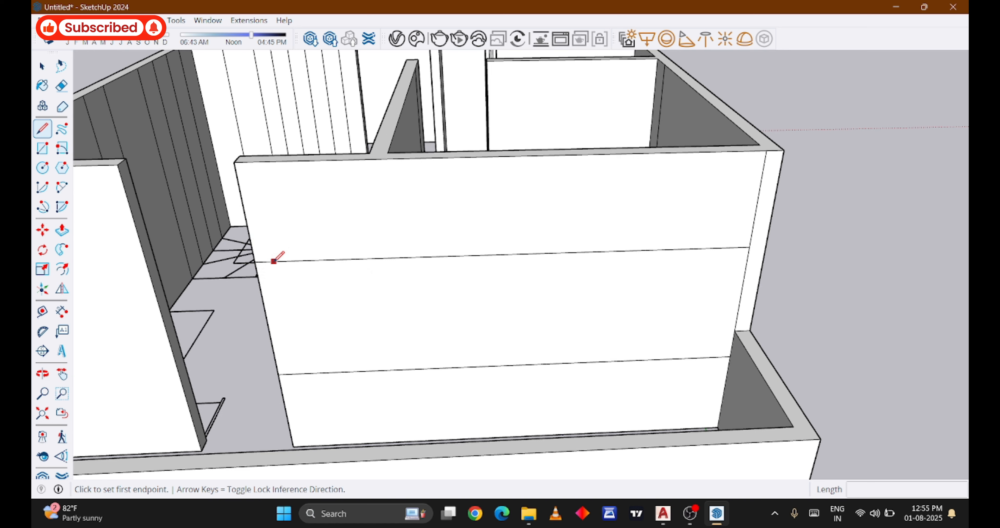
pyautogui.press('space')
pyautogui.click(257, 274)
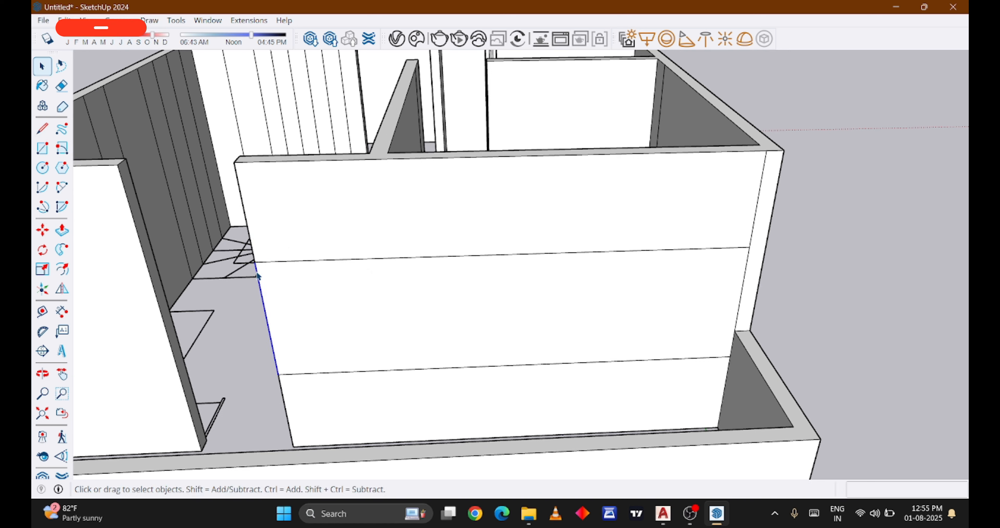
pyautogui.press('m')
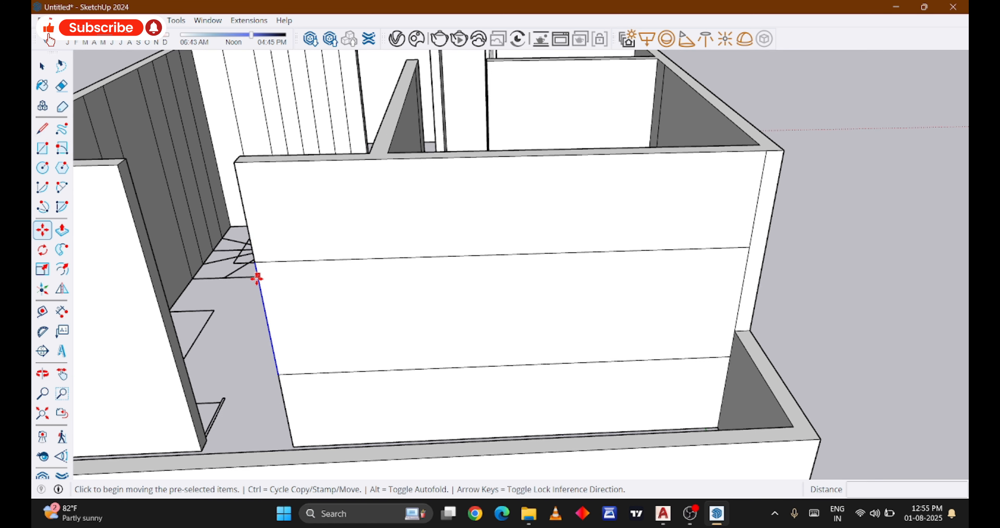
pyautogui.click(268, 321)
pyautogui.press('ctrl')
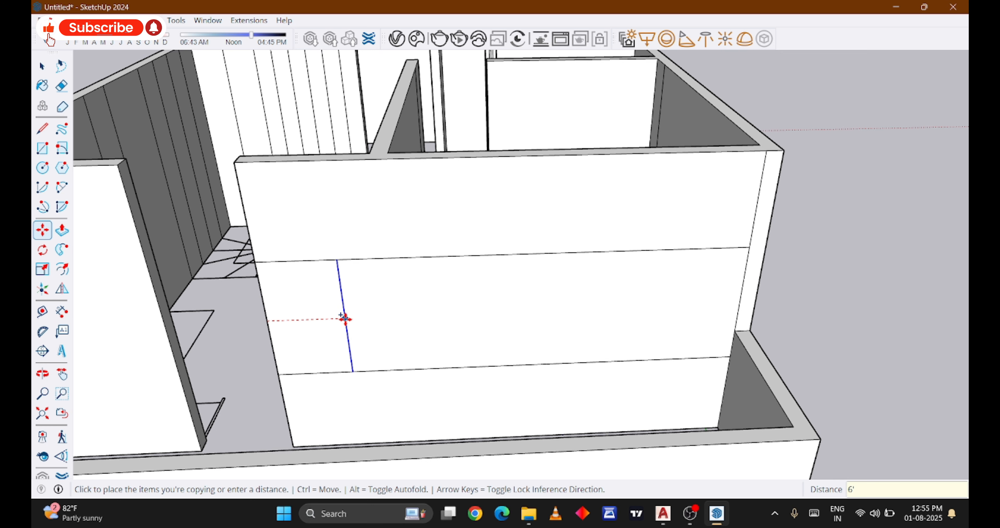
pyautogui.press('Return')
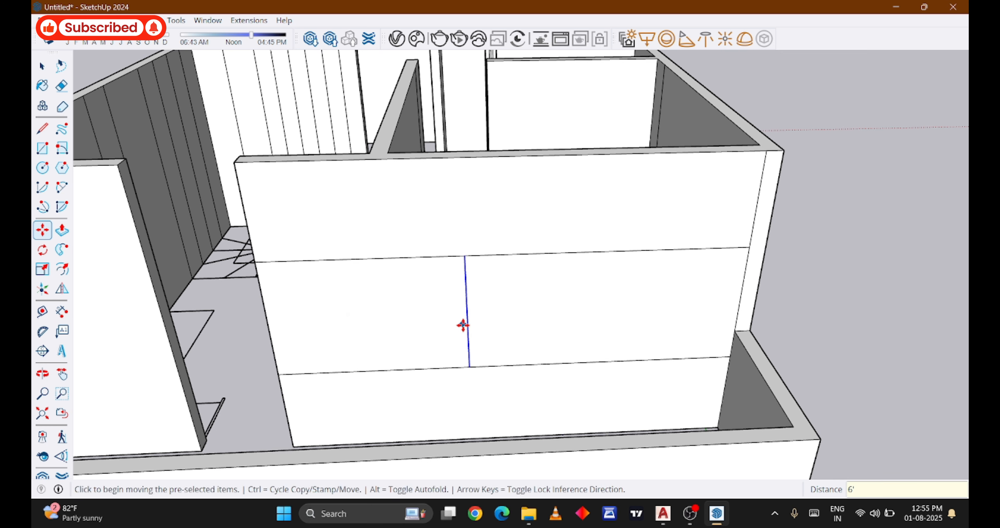
pyautogui.click(468, 315)
pyautogui.press('ctrl')
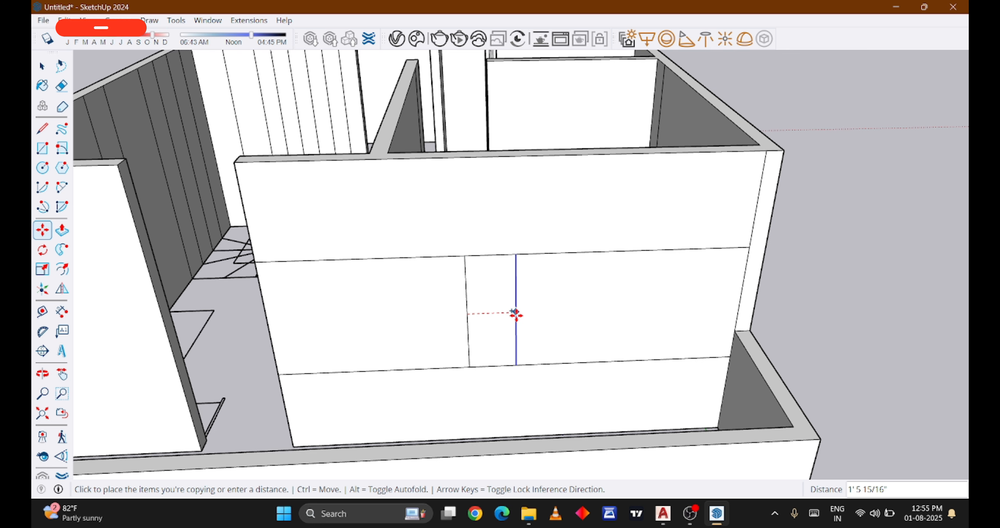
pyautogui.write("4'")
pyautogui.press('Return')
pyautogui.press('Escape')
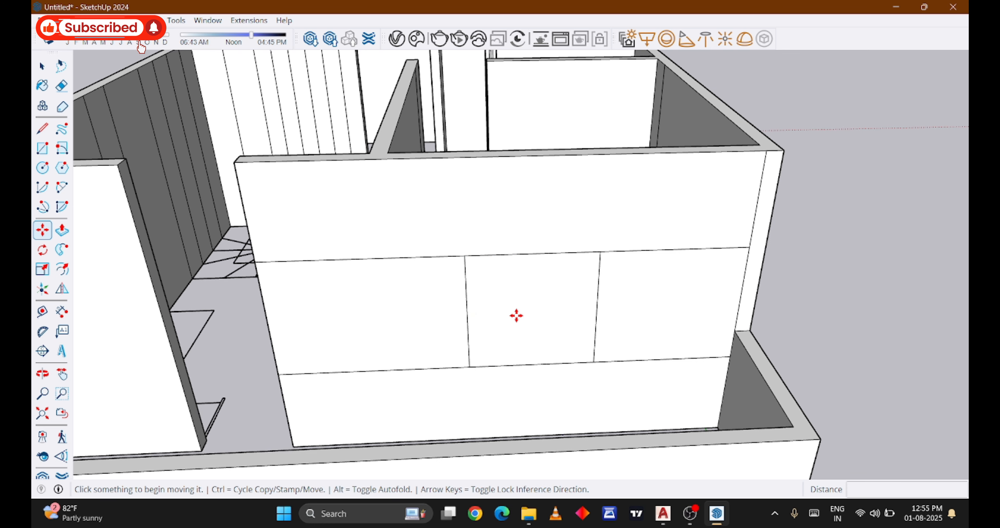
# Erase the horizontal guide lines on both sides of the window outline on the rear wall
pyautogui.press('e')
pyautogui.moveTo(414, 219); pyautogui.dragTo(404, 341)
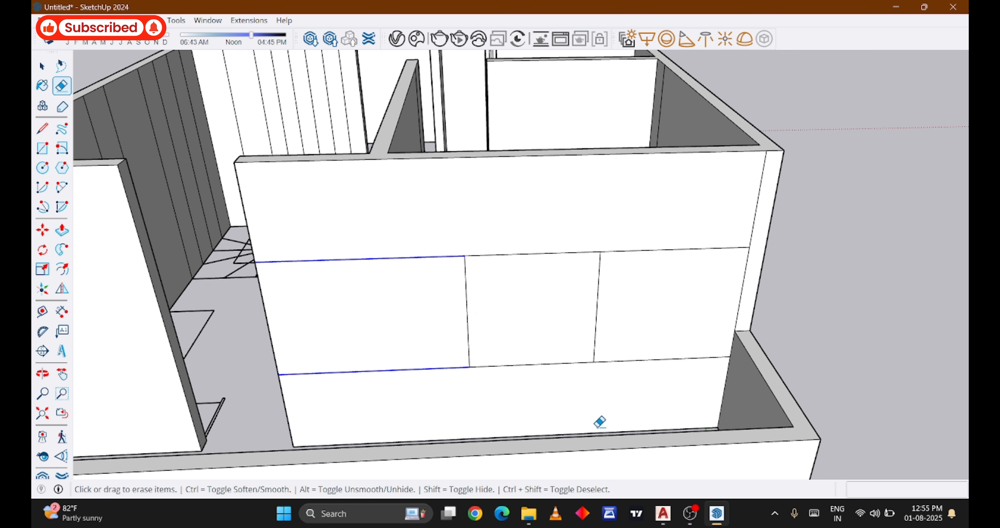
pyautogui.moveTo(688, 252); pyautogui.dragTo(689, 244)
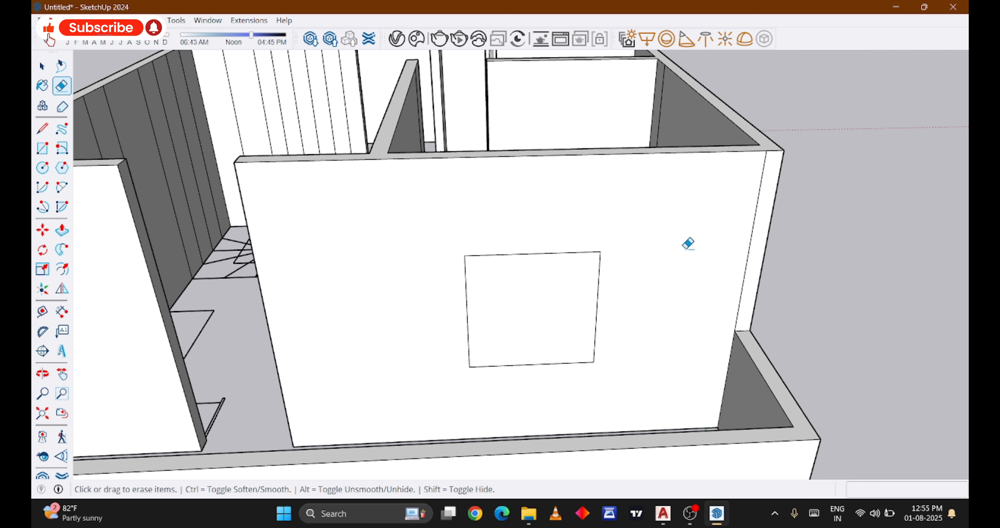
# Push the window rectangle 6" inward through the rear wall to cut the window opening
pyautogui.press('p')
pyautogui.click(571, 294)
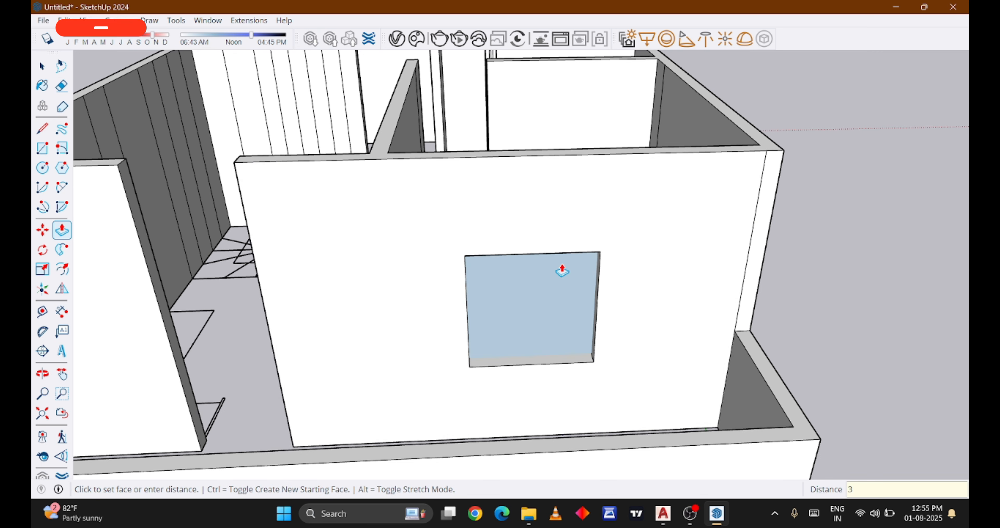
pyautogui.press('Return')
pyautogui.press('Return')
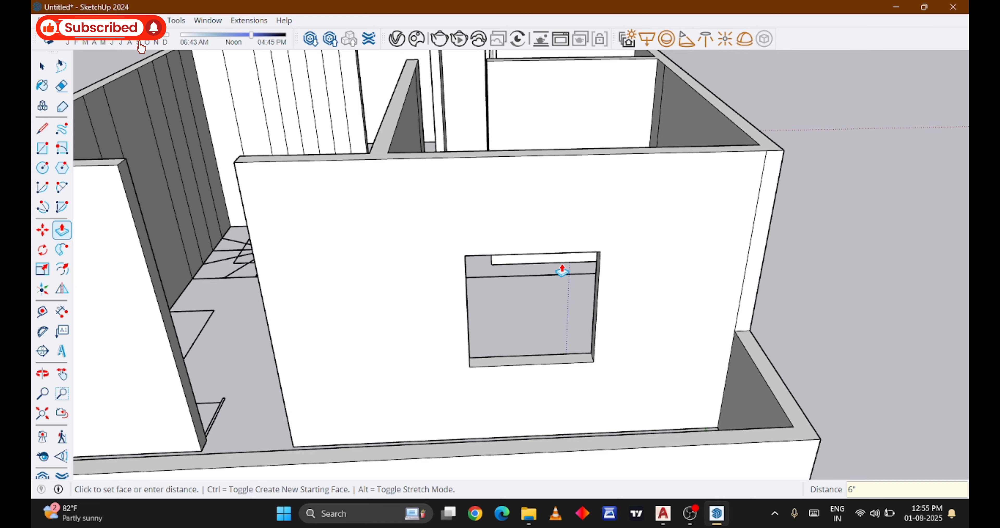
# Copy the top edge of the wall end beside the rear door gap 3' straight down its end face
pyautogui.moveTo(562, 270); pyautogui.dragTo(376, 320, button='middle')
pyautogui.scroll(-5, 405, 313)
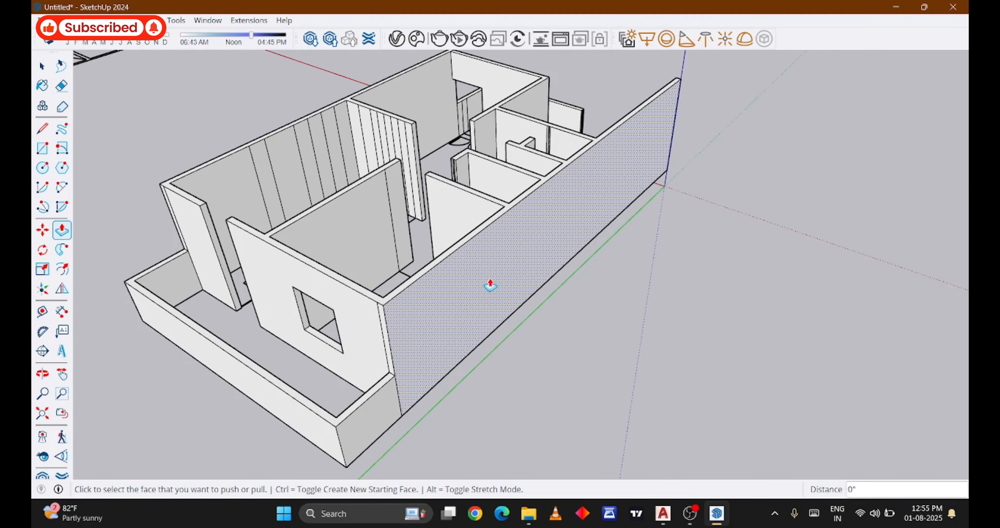
pyautogui.moveTo(489, 284); pyautogui.dragTo(286, 297, button='middle')
pyautogui.scroll(-6, 281, 180)
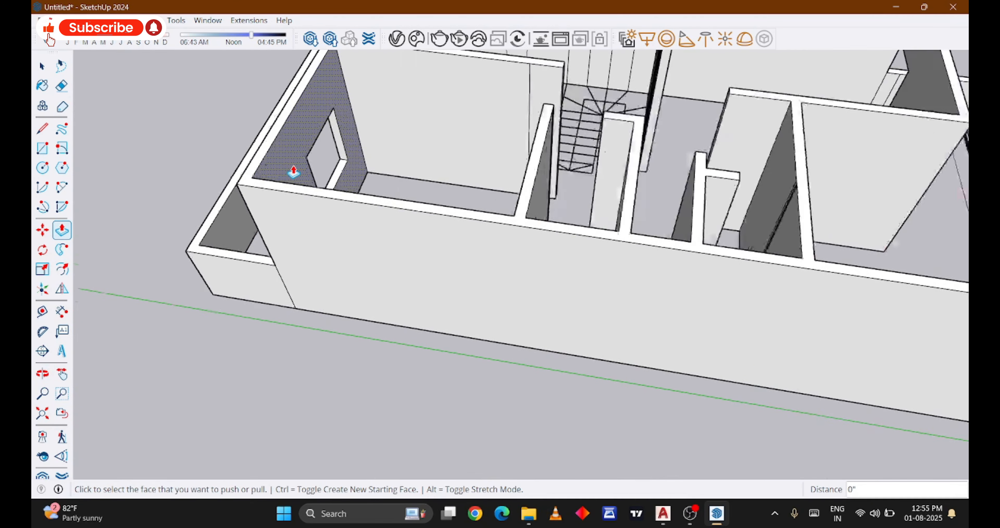
pyautogui.scroll(8, 314, 92)
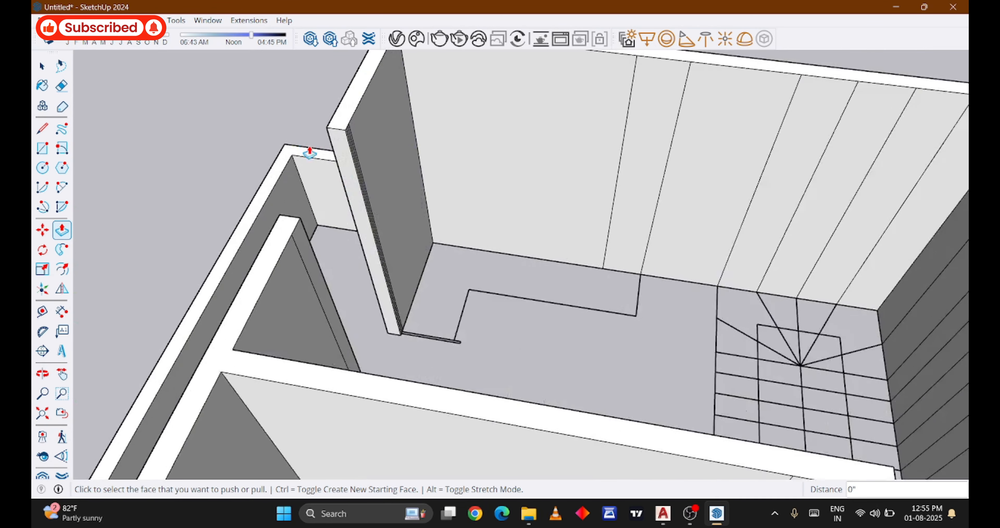
pyautogui.moveTo(310, 152); pyautogui.dragTo(473, 158, button='middle')
pyautogui.press('l')
pyautogui.press('m')
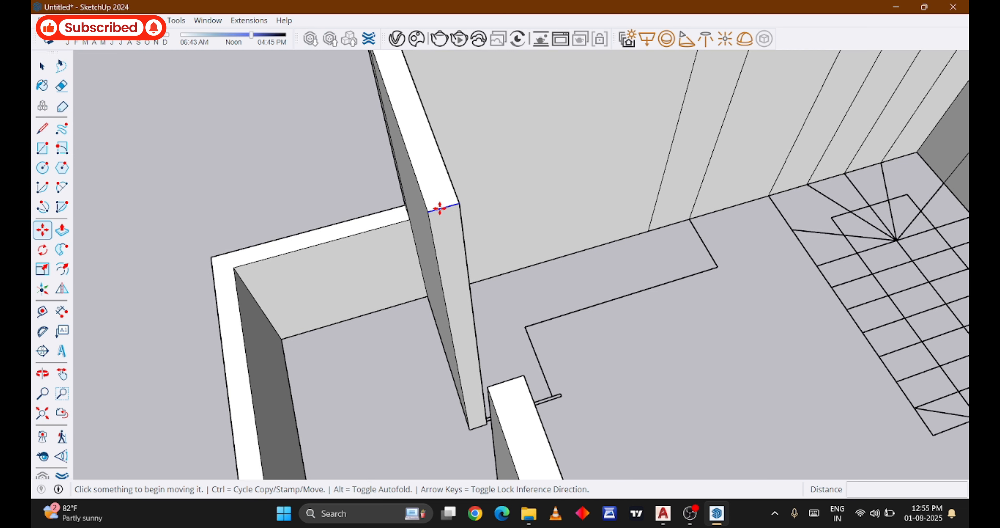
pyautogui.press('ctrl')
pyautogui.click(440, 208)
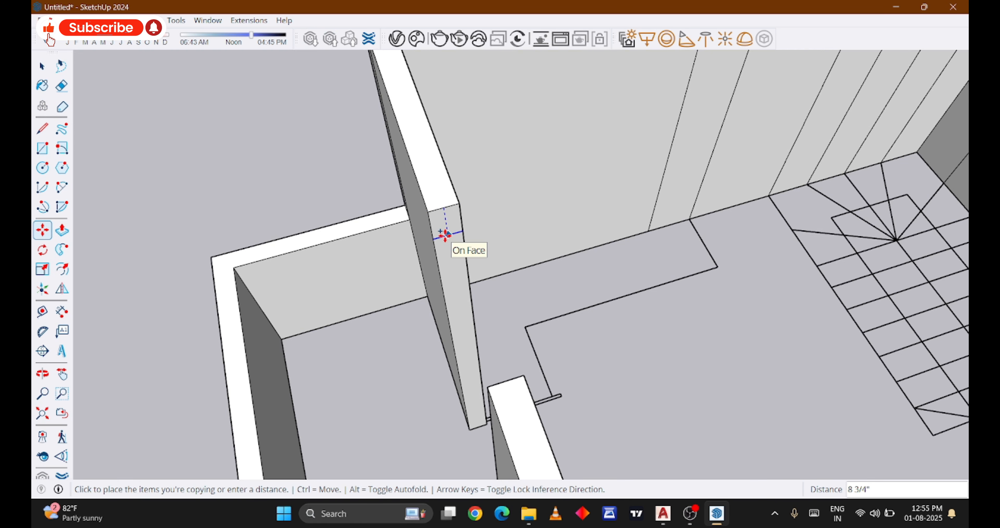
pyautogui.write("3'")
pyautogui.press('Return')
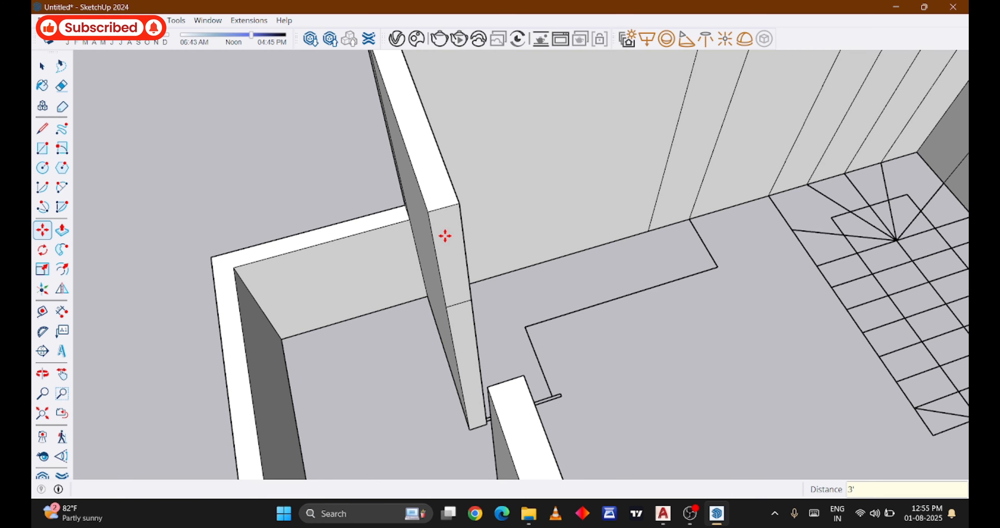
# Extend the upper part of the wall end across the rear door gap to the opposite wall to form the lintel
pyautogui.press('p')
pyautogui.click(458, 244)
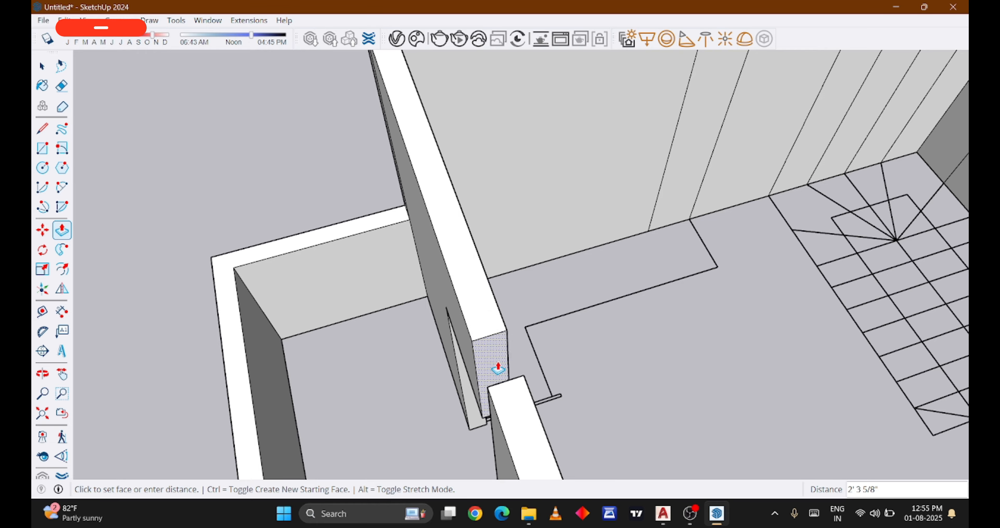
pyautogui.click(503, 385)
pyautogui.scroll(-10, 499, 372)
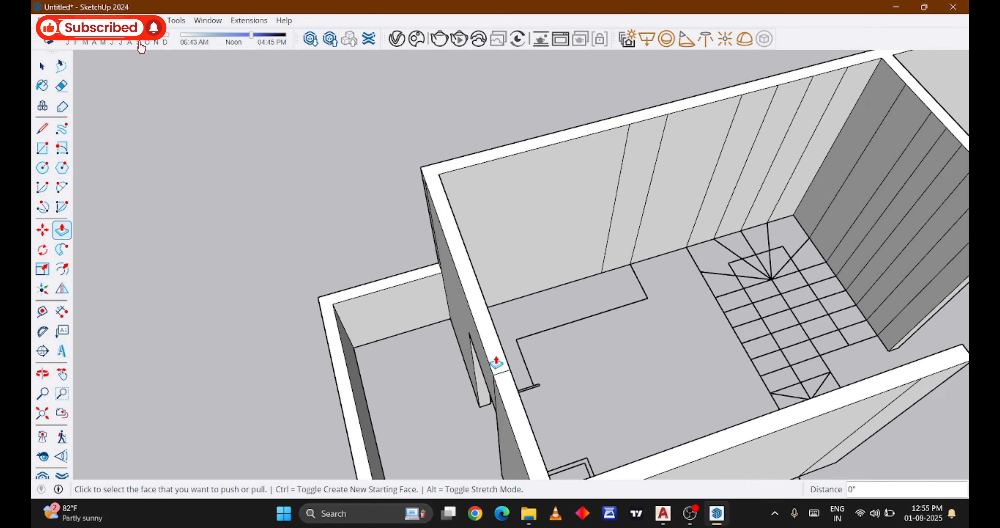
# Copy the front wall's vertical edge beside the entrance opening 1' along the wall face
pyautogui.moveTo(737, 359); pyautogui.dragTo(542, 202, button='middle')
pyautogui.moveTo(680, 371); pyautogui.dragTo(466, 389, button='middle')
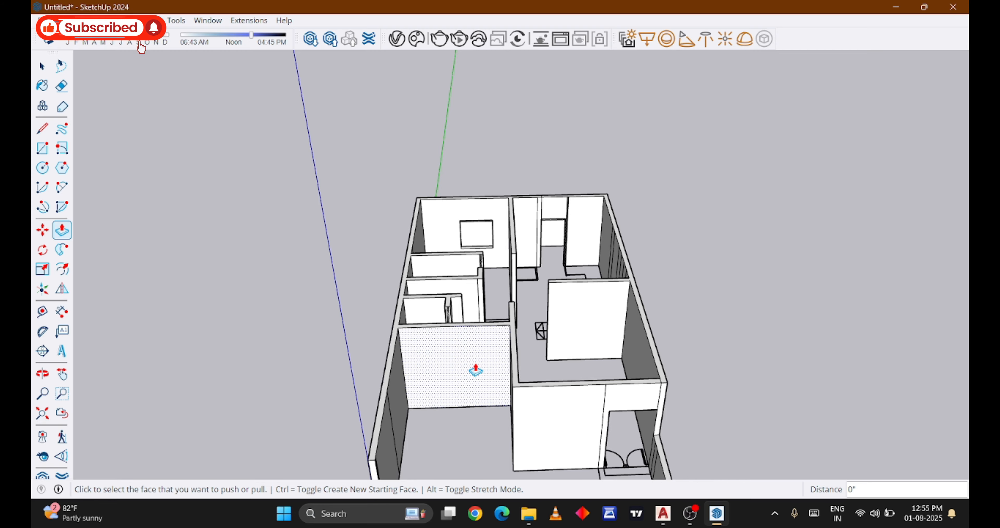
pyautogui.scroll(-3, 475, 366)
pyautogui.scroll(5, 531, 406)
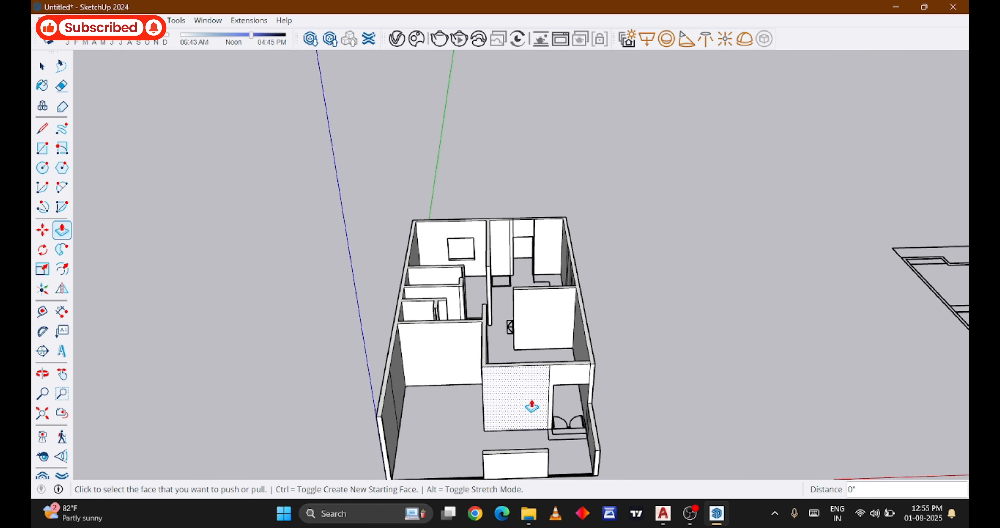
pyautogui.scroll(1, 532, 405)
pyautogui.scroll(4, 530, 392)
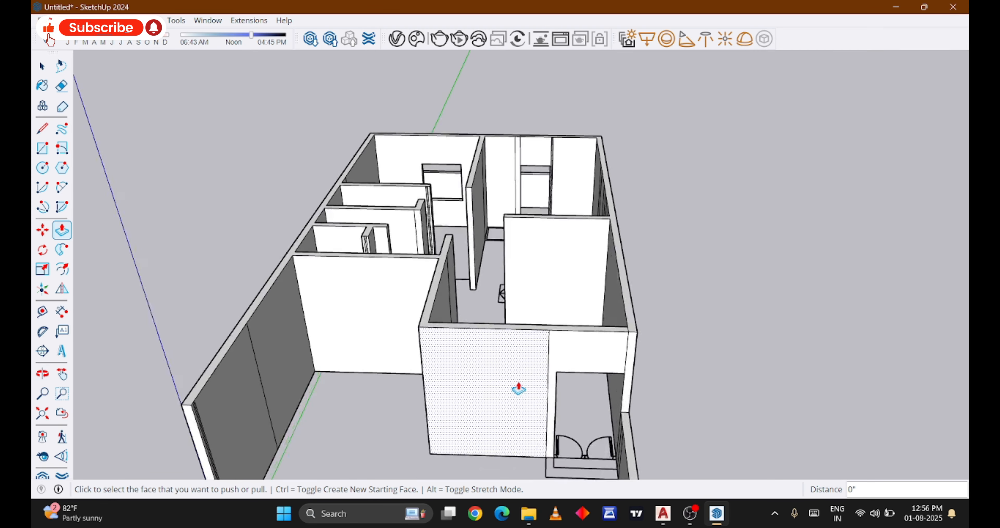
pyautogui.moveTo(529, 376); pyautogui.dragTo(590, 286, button='middle')
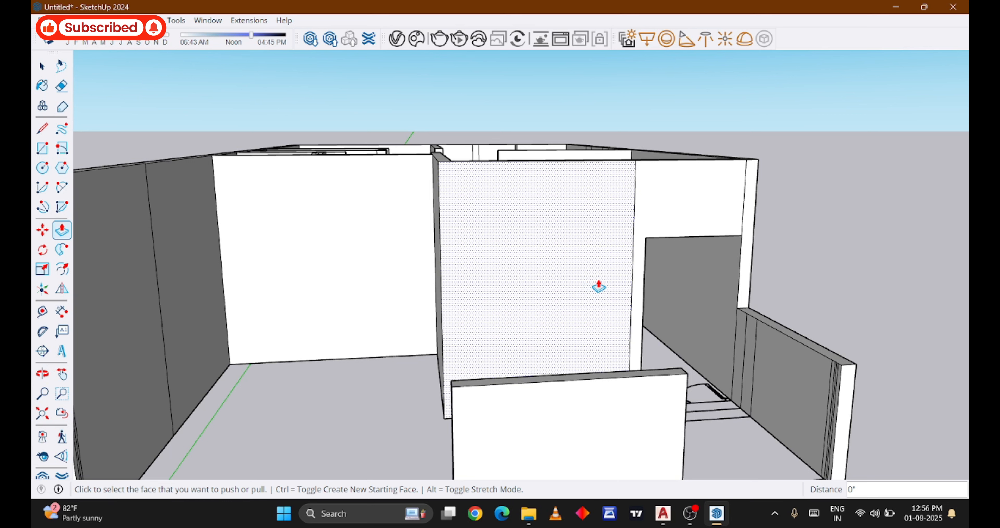
pyautogui.press('space')
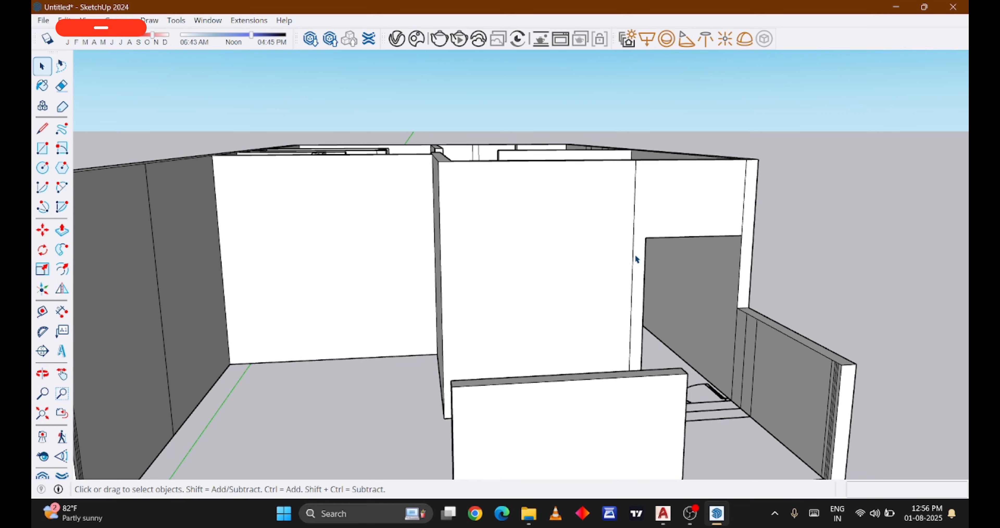
pyautogui.press('m')
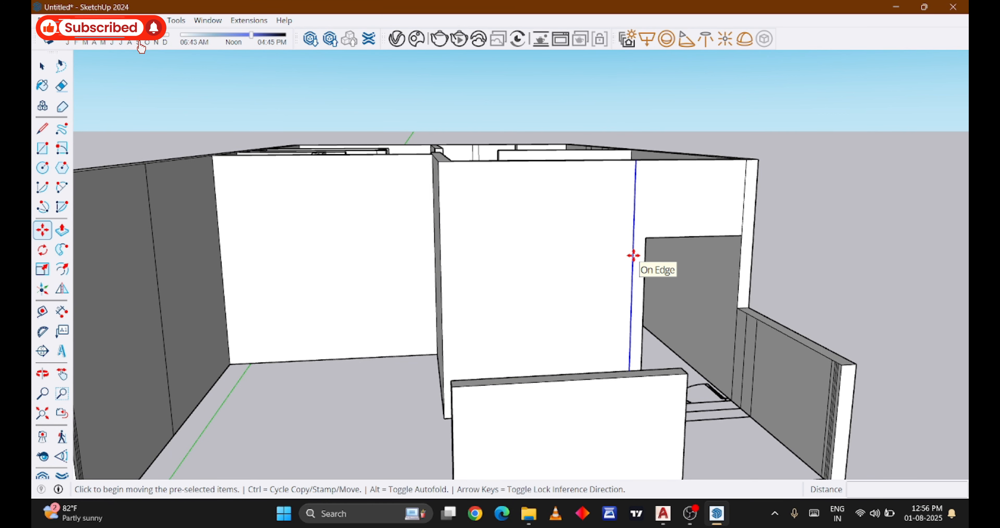
pyautogui.press('ctrl')
pyautogui.click(634, 256)
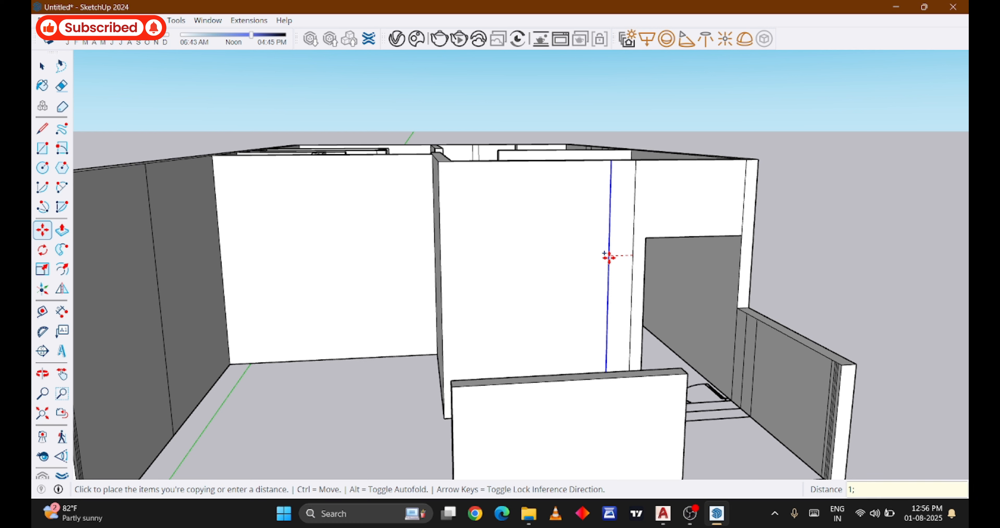
pyautogui.write("1'")
pyautogui.press('Return')
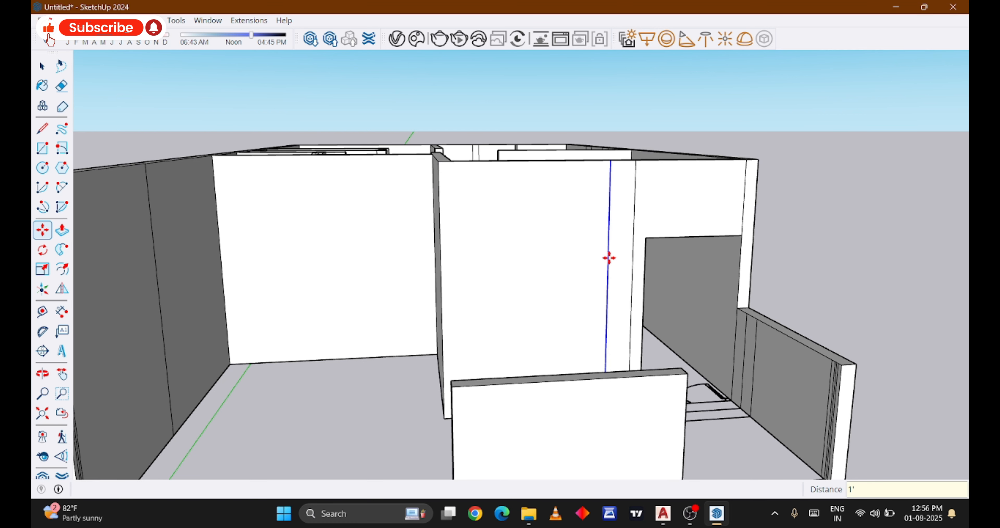
# Copy the new vertical line on the front wall 4' further along to mark the window width
pyautogui.press('ctrl')
pyautogui.click(608, 275)
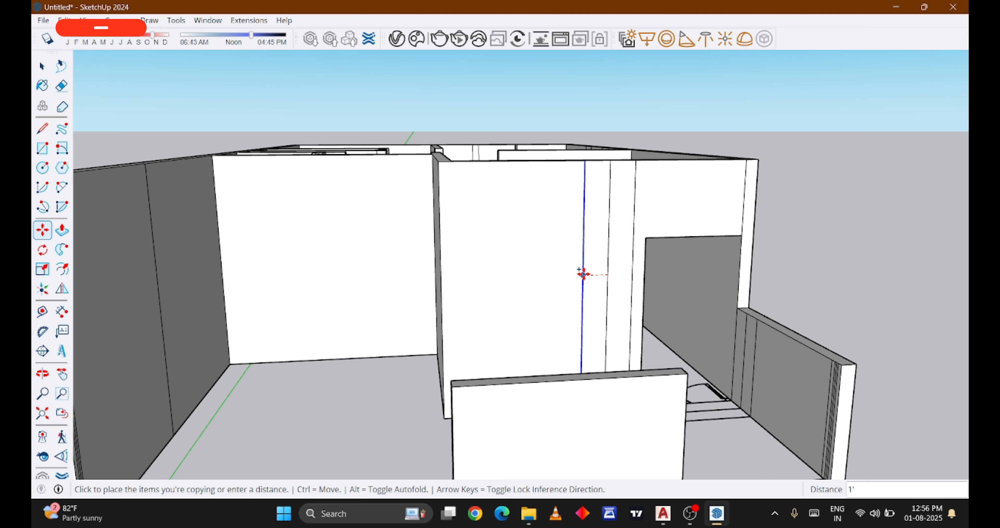
pyautogui.write("4'")
pyautogui.press('Return')
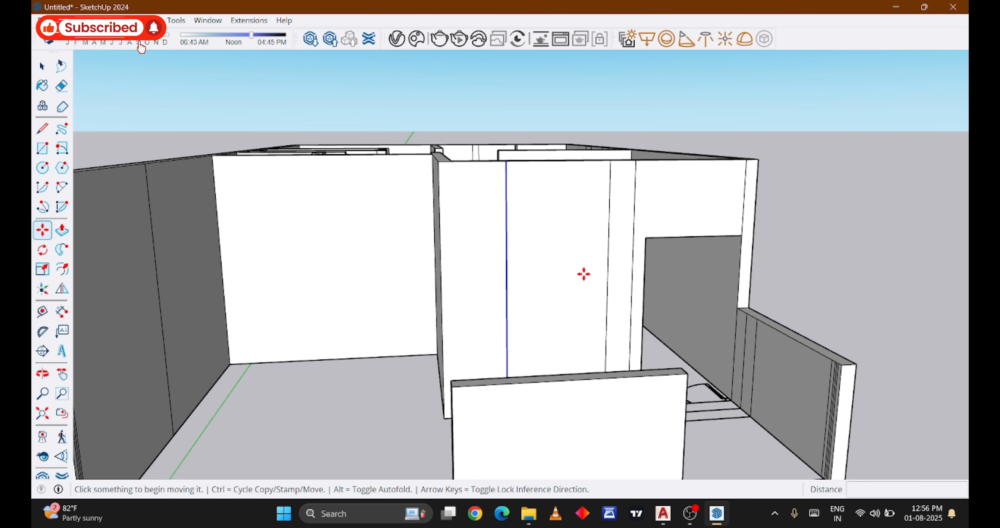
# Copy the front wall's top edge between the two vertical lines 3' down, and copy that line 4' further down
pyautogui.scroll(-3, 583, 274)
pyautogui.scroll(5, 531, 281)
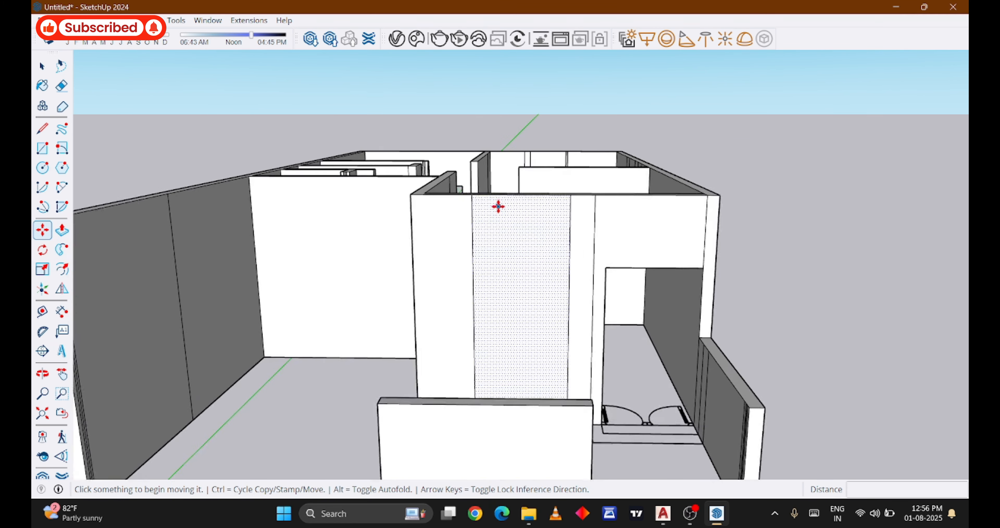
pyautogui.click(513, 193)
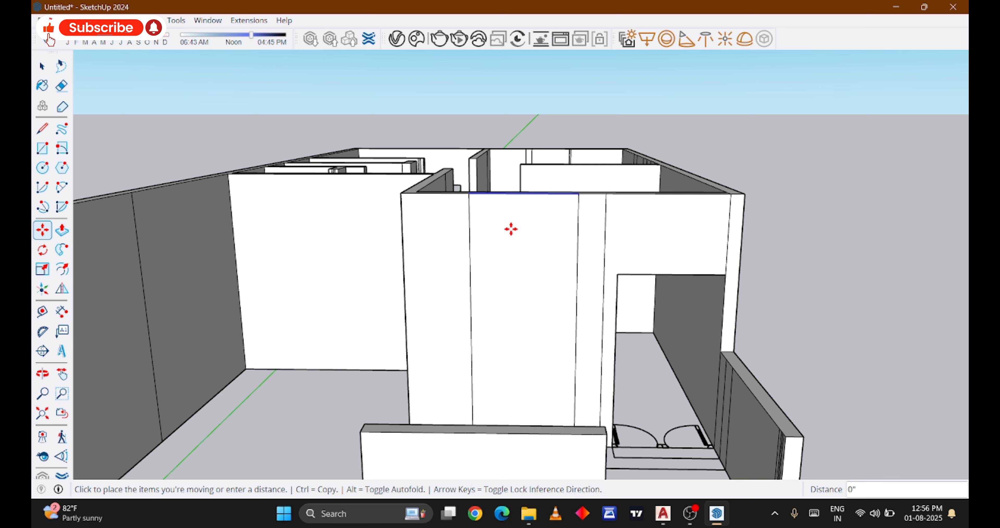
pyautogui.write("3'")
pyautogui.press('Return')
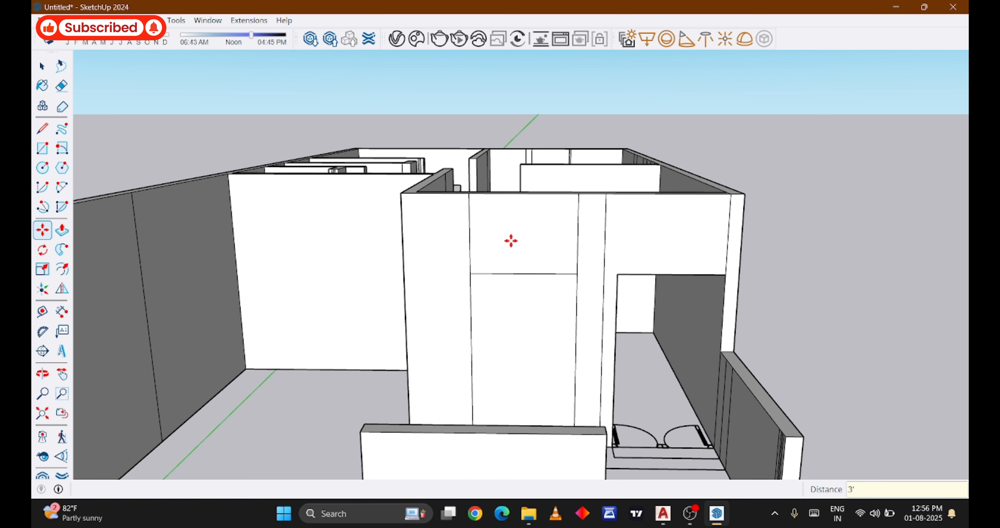
pyautogui.click(521, 274)
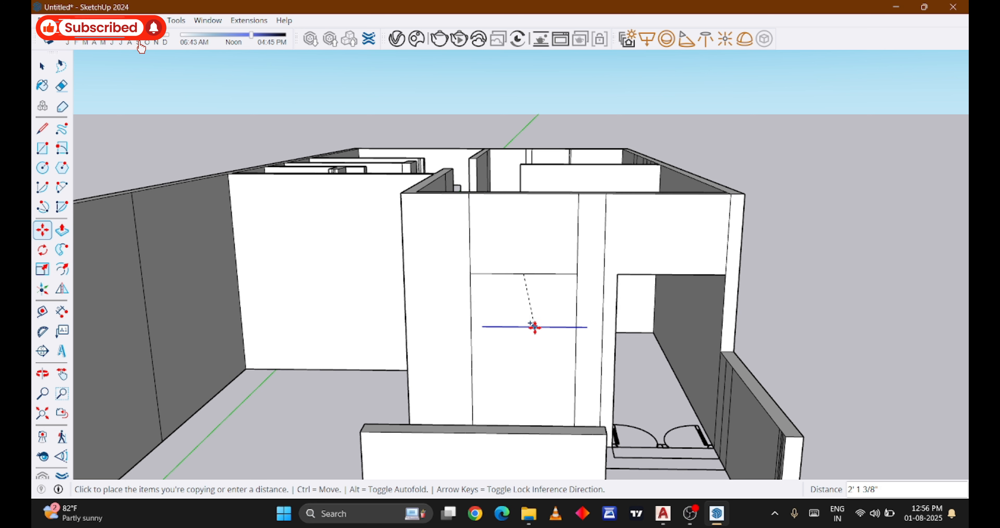
pyautogui.write('4')
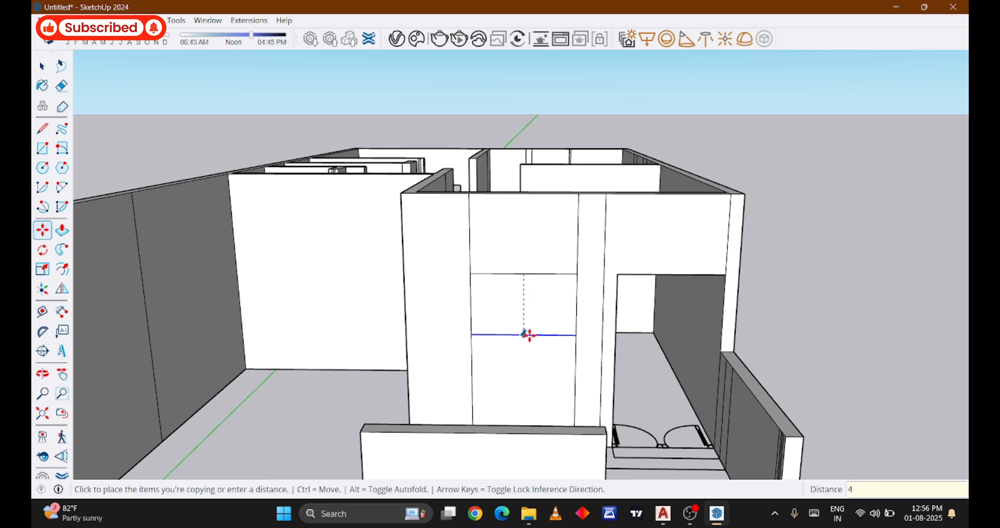
pyautogui.press('Return')
# Erase the vertical guide lines above, below and beside the window outline on the front wall
pyautogui.press('e')
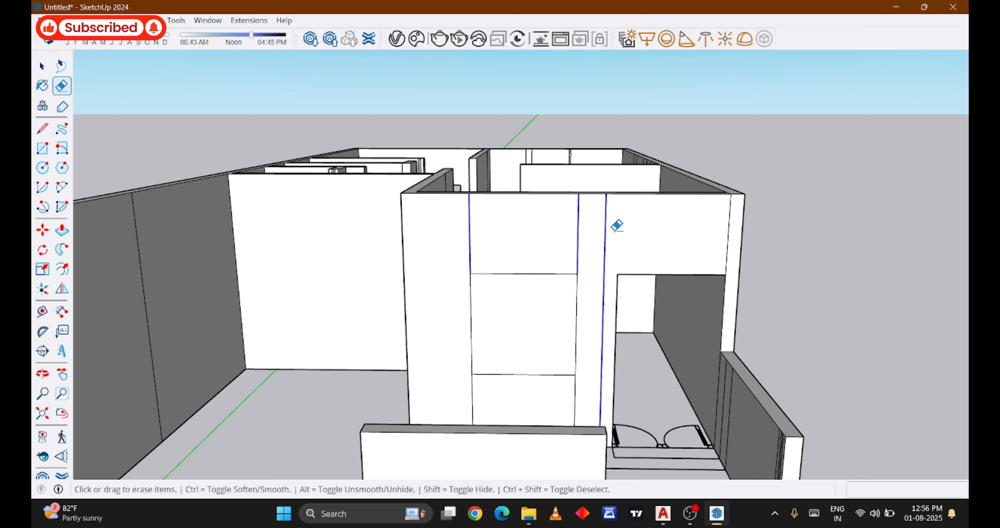
pyautogui.moveTo(603, 246); pyautogui.dragTo(574, 336)
pyautogui.moveTo(576, 378); pyautogui.dragTo(461, 378)
# Push the window rectangle 6" inward through the front wall to cut the window opening
pyautogui.press('p')
pyautogui.click(527, 357)
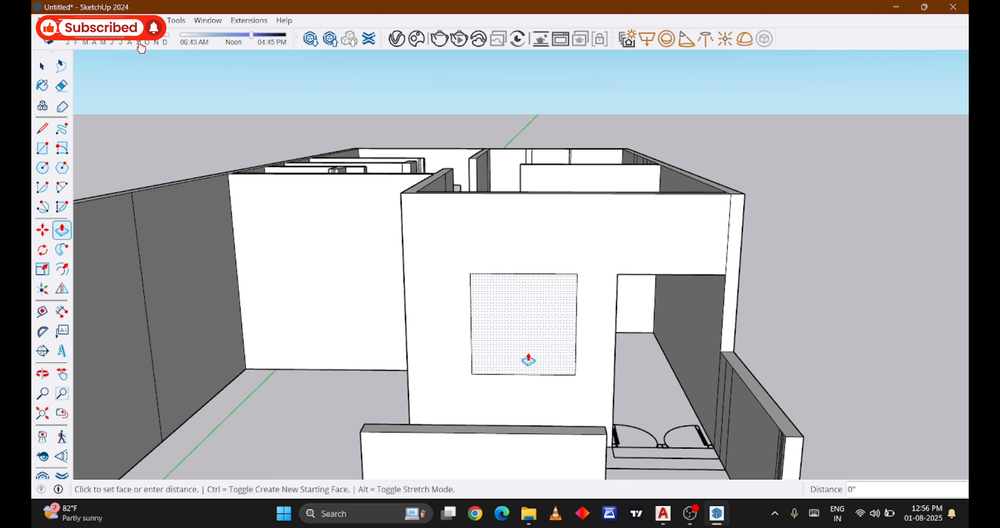
pyautogui.click(538, 349)
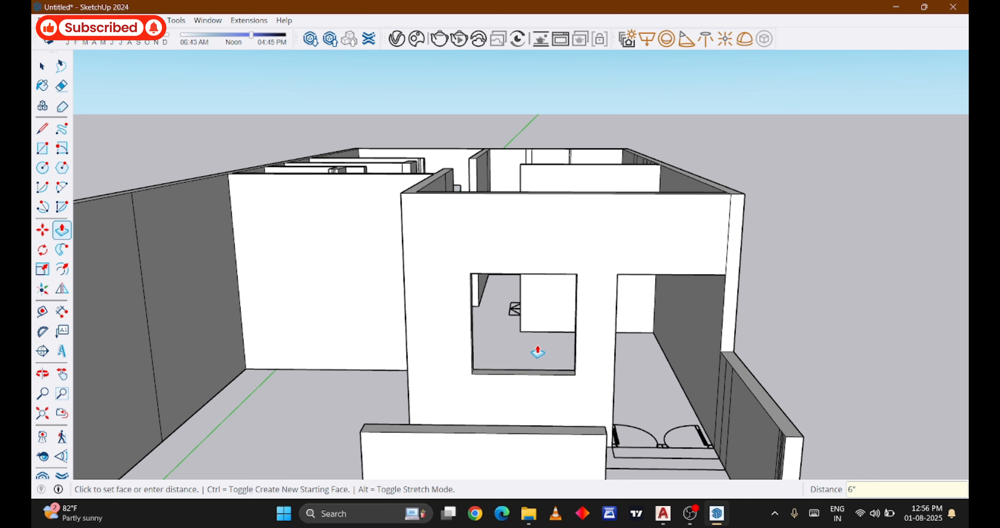
pyautogui.moveTo(537, 349); pyautogui.dragTo(424, 377, button='middle')
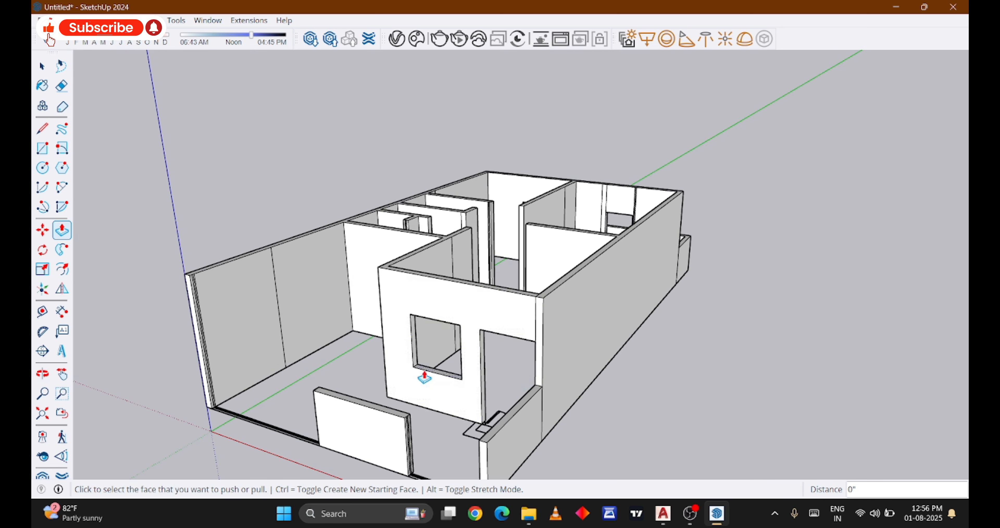
# Erase the leftover vertical lines on the inner faces of both side walls at the front of the plot
pyautogui.press('e')
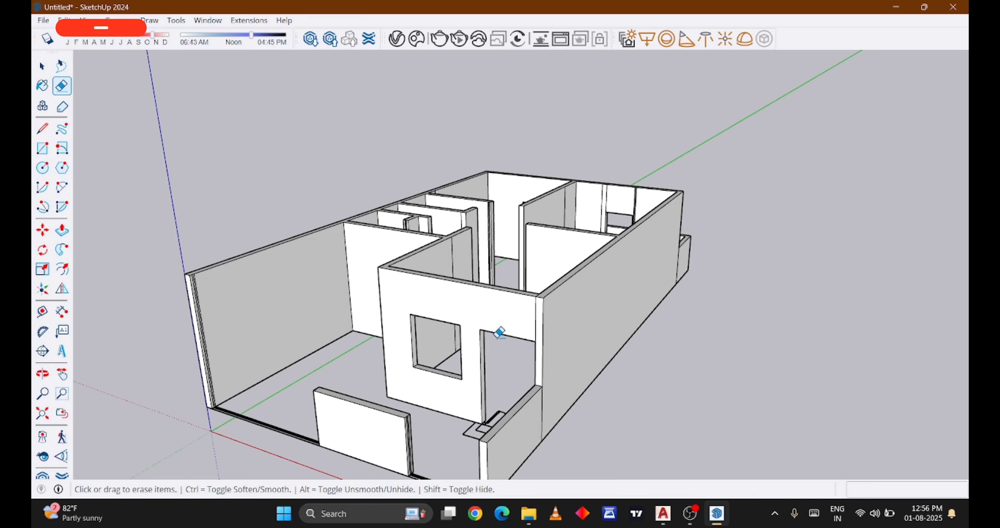
pyautogui.moveTo(534, 329); pyautogui.dragTo(588, 387, button='middle')
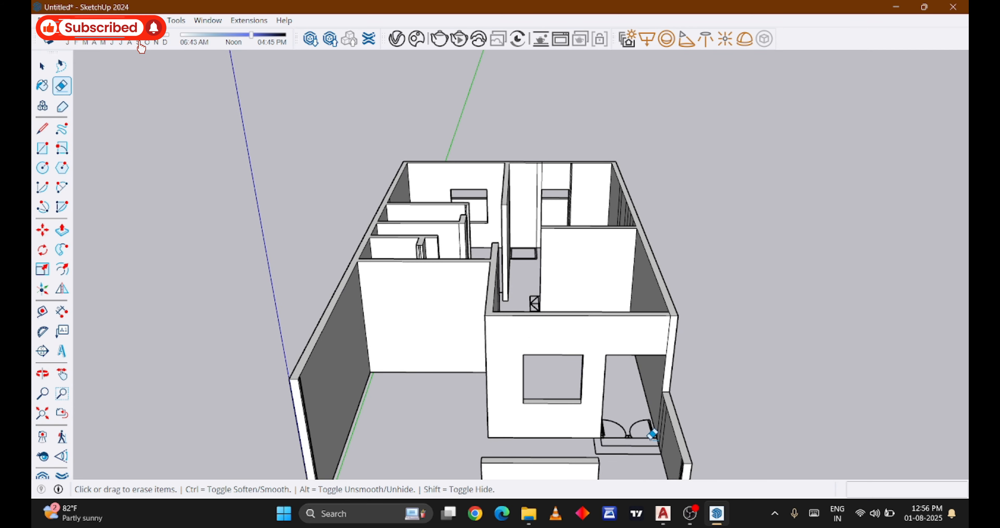
pyautogui.moveTo(653, 434)
pyautogui.mouseDown(button='middle')
pyautogui.moveTo(675, 401)
pyautogui.moveTo(765, 406)
pyautogui.mouseUp(button='middle')
pyautogui.scroll(5, 739, 390)
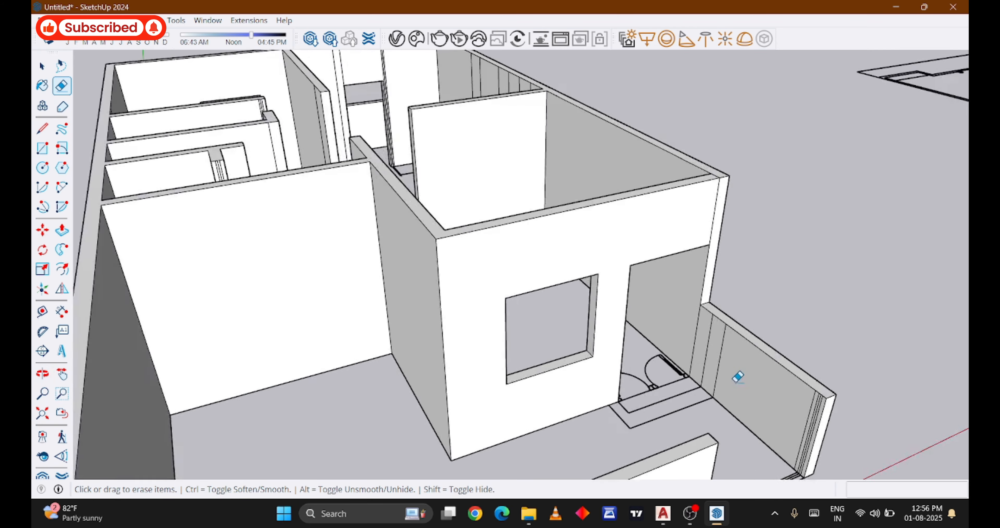
pyautogui.scroll(-2, 602, 317)
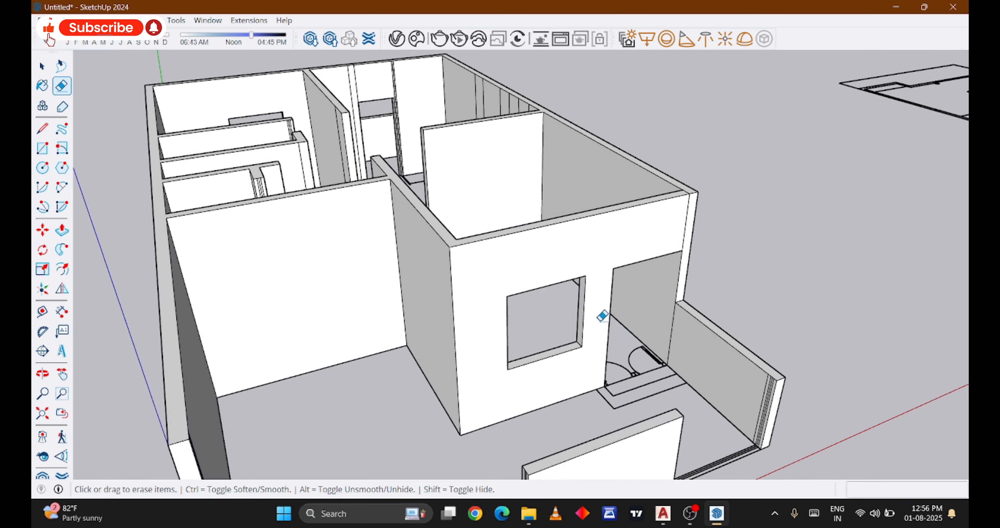
pyautogui.scroll(-4, 567, 316)
pyautogui.press('space')
pyautogui.scroll(-5, 457, 278)
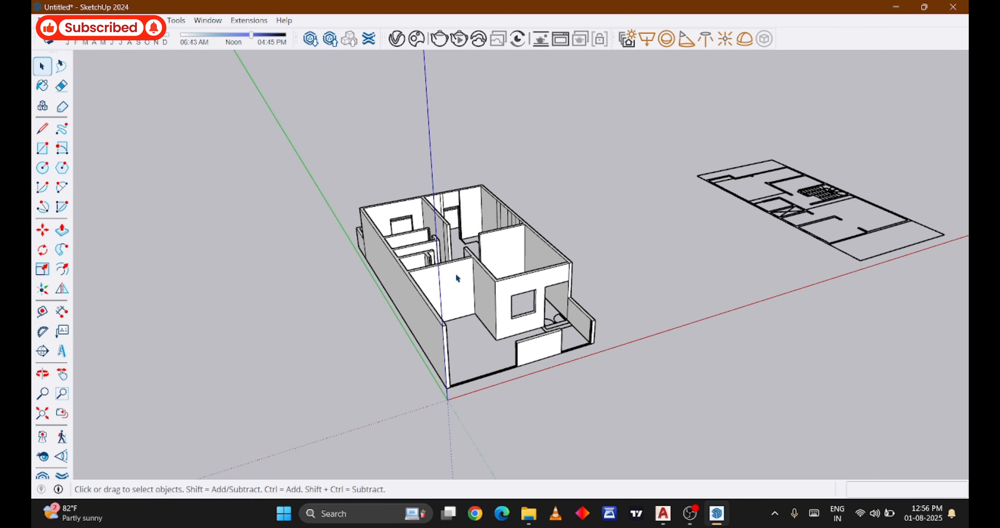
# Draw a 6" vertical line upward from the house's outer front corner beside the entrance, starting at the wall top
pyautogui.press('l')
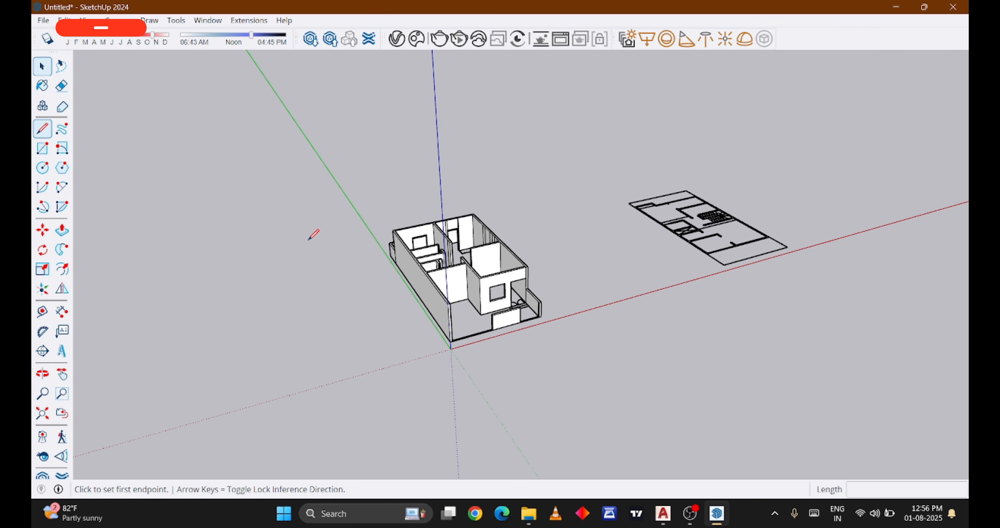
pyautogui.scroll(6, 524, 272)
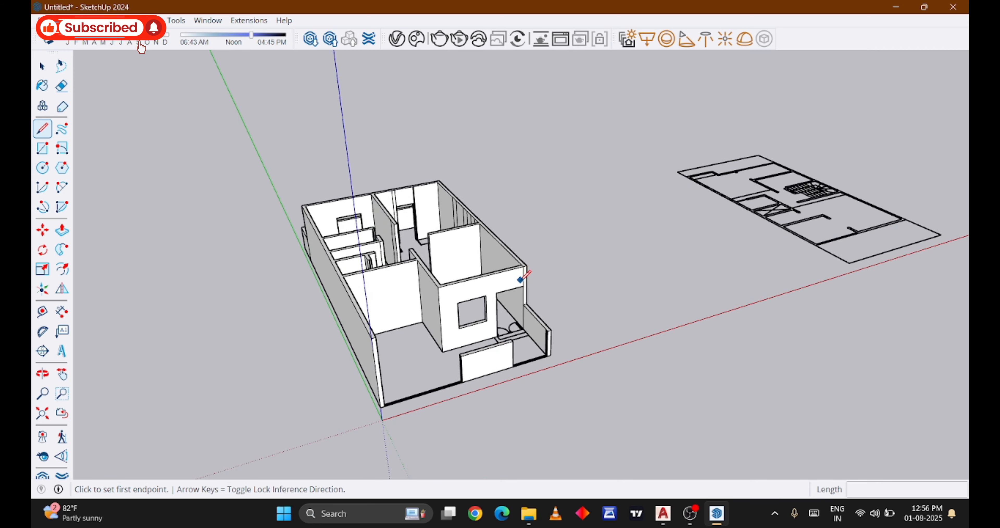
pyautogui.scroll(2, 540, 246)
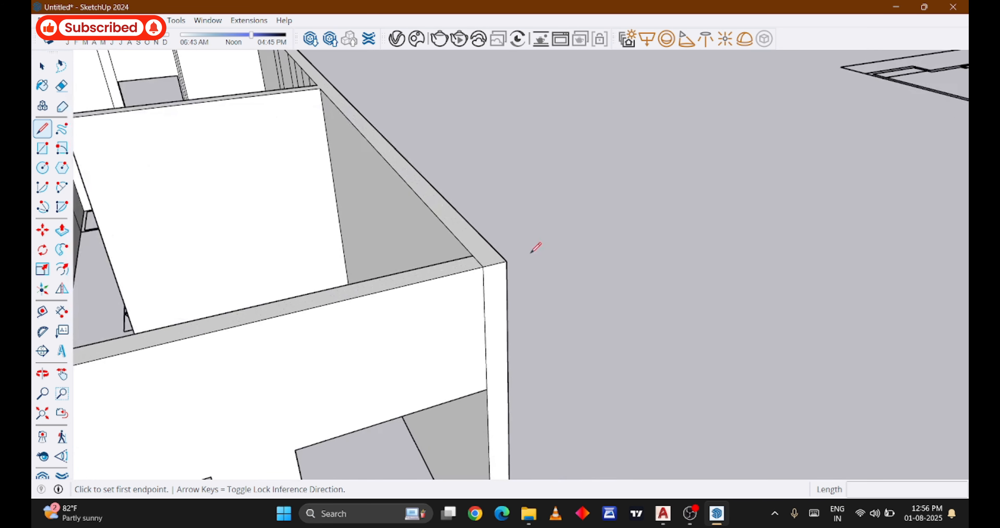
pyautogui.click(506, 259)
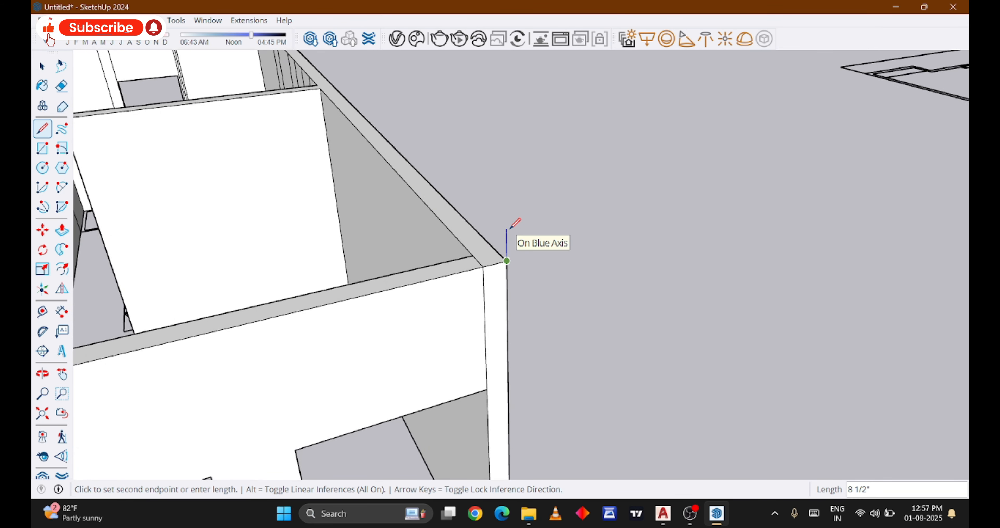
pyautogui.write('6')
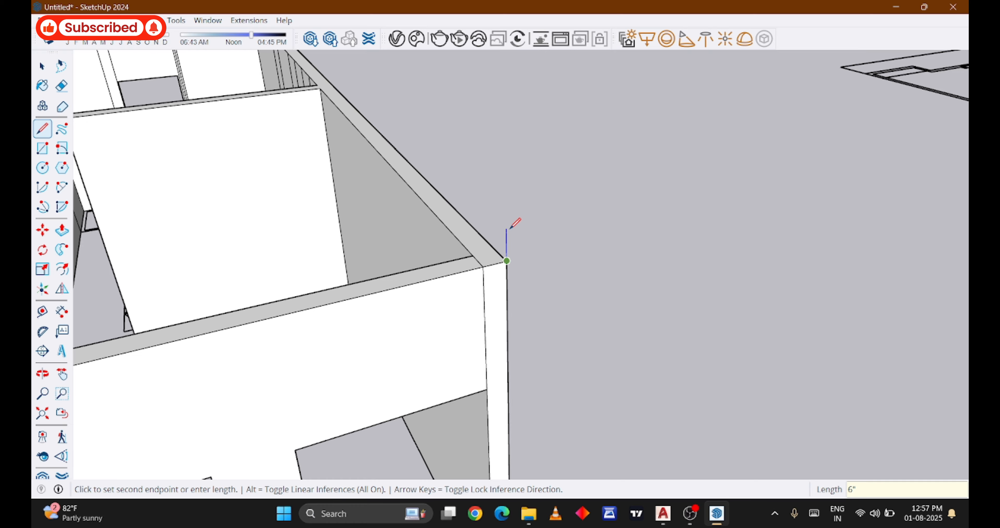
pyautogui.press('Return')
pyautogui.press('Escape')
# Try to draw a rectangle from the top of the 6" vertical line across to the opposite side wall
pyautogui.press('r')
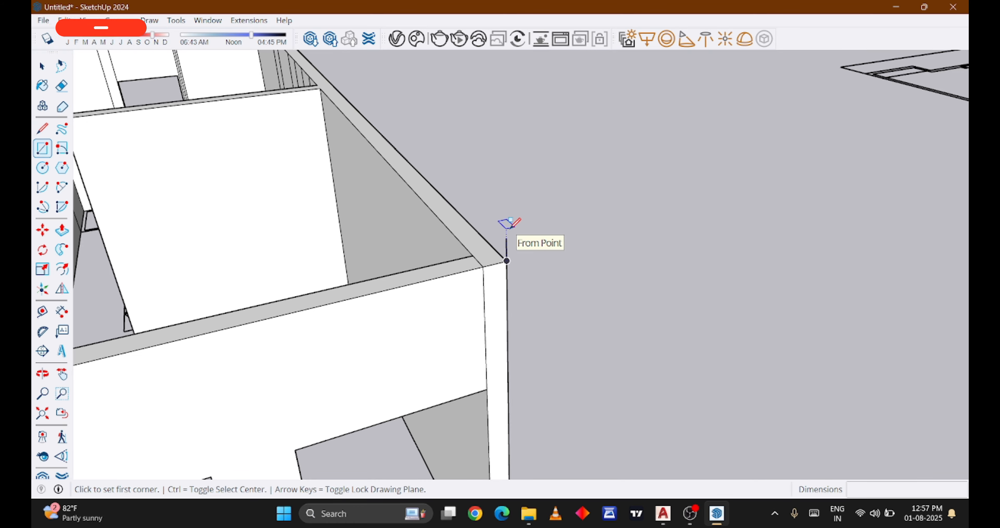
pyautogui.scroll(-8, 511, 229)
pyautogui.scroll(2, 509, 233)
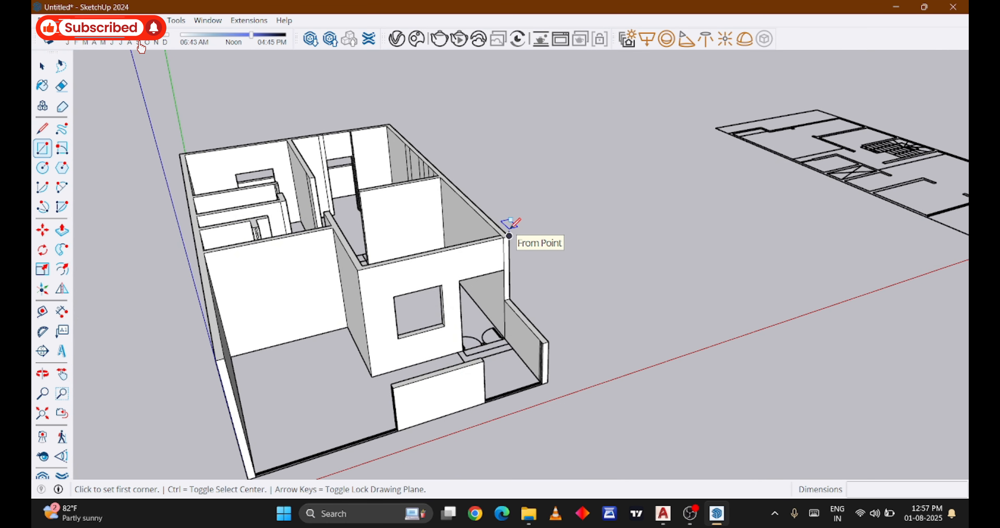
pyautogui.scroll(5, 510, 229)
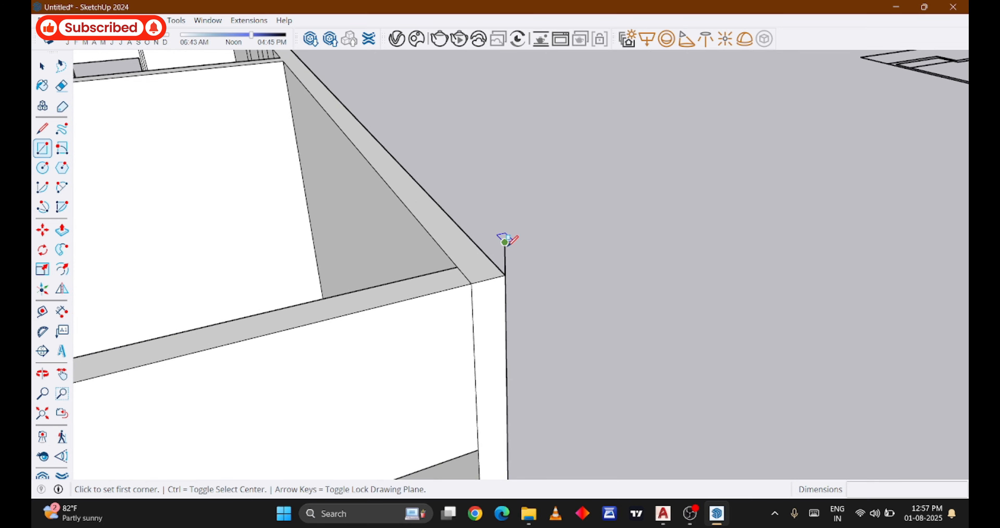
pyautogui.click(505, 242)
pyautogui.scroll(-8, 504, 241)
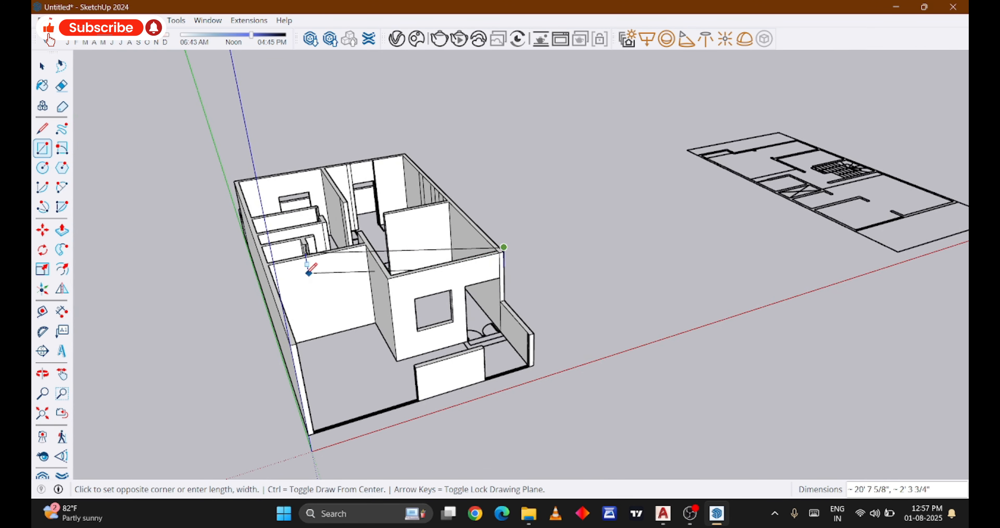
pyautogui.moveTo(290, 285); pyautogui.dragTo(227, 260, button='middle')
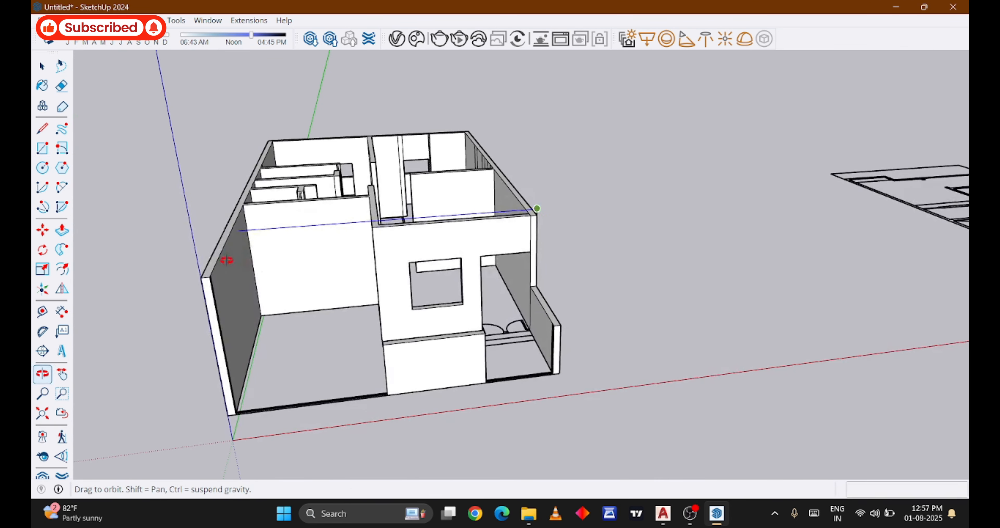
pyautogui.scroll(2, 225, 242)
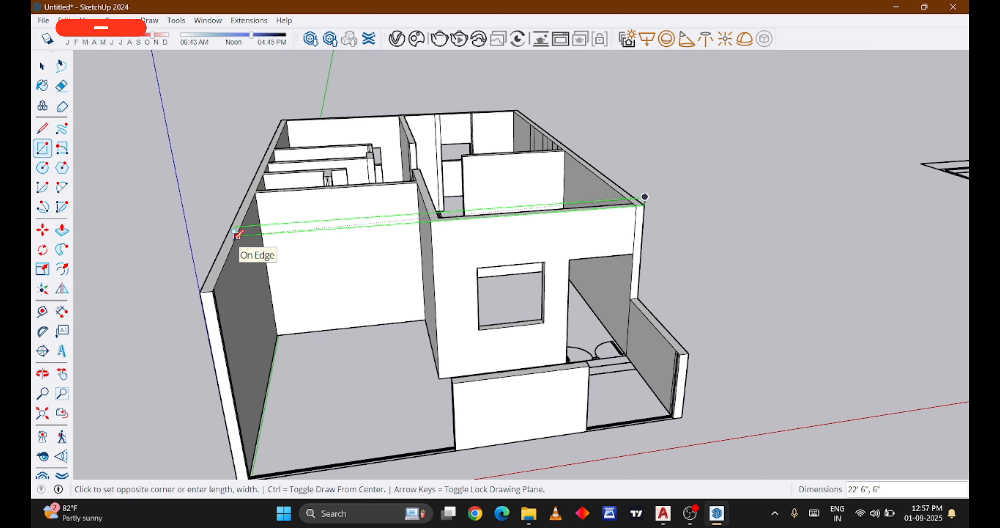
pyautogui.scroll(3, 237, 234)
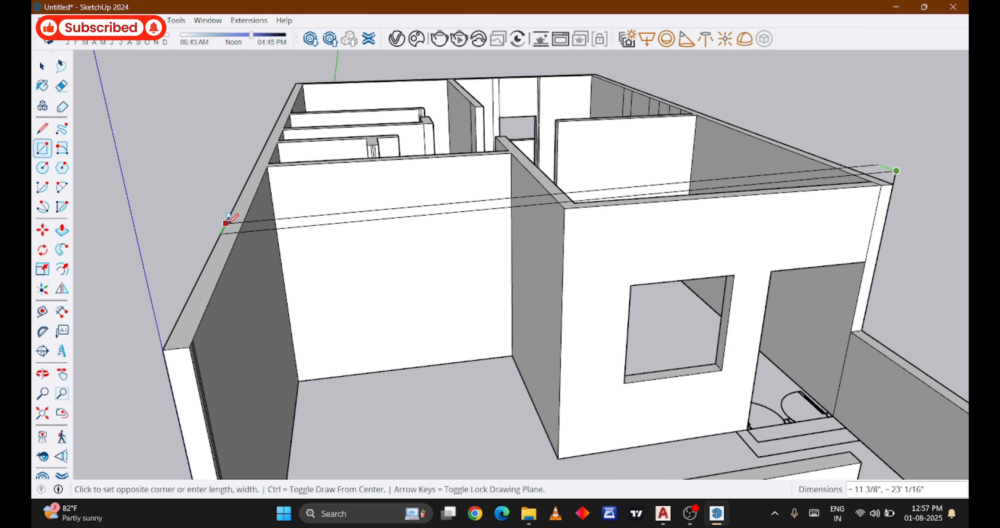
pyautogui.click(242, 224)
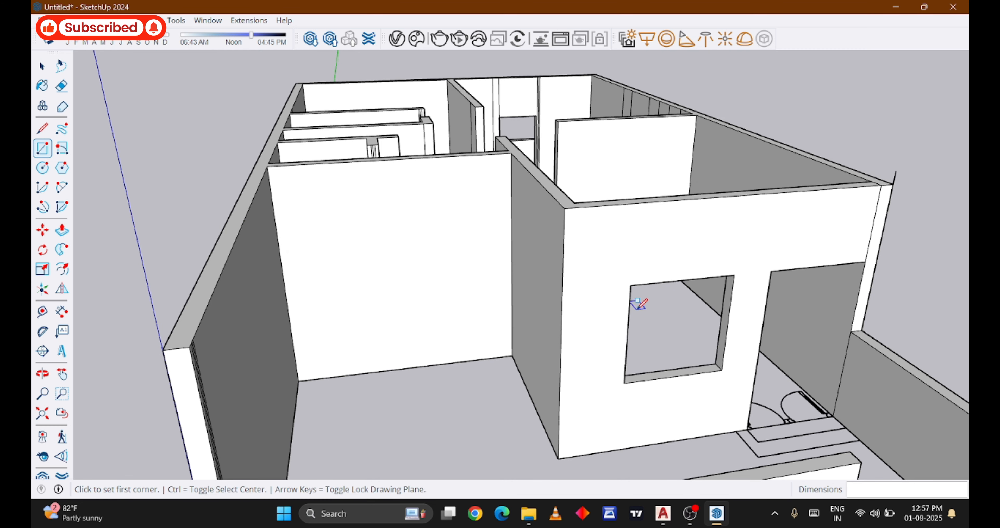
# Draw a straight line along the front wall top from the outer corner to the opposite side wall, ending in a 6" vertical line upward
pyautogui.press('l')
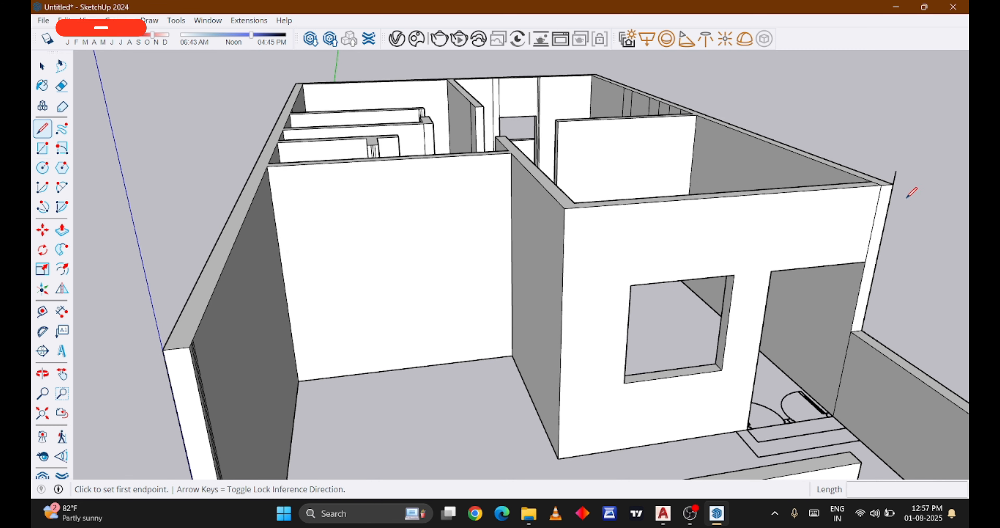
pyautogui.click(893, 183)
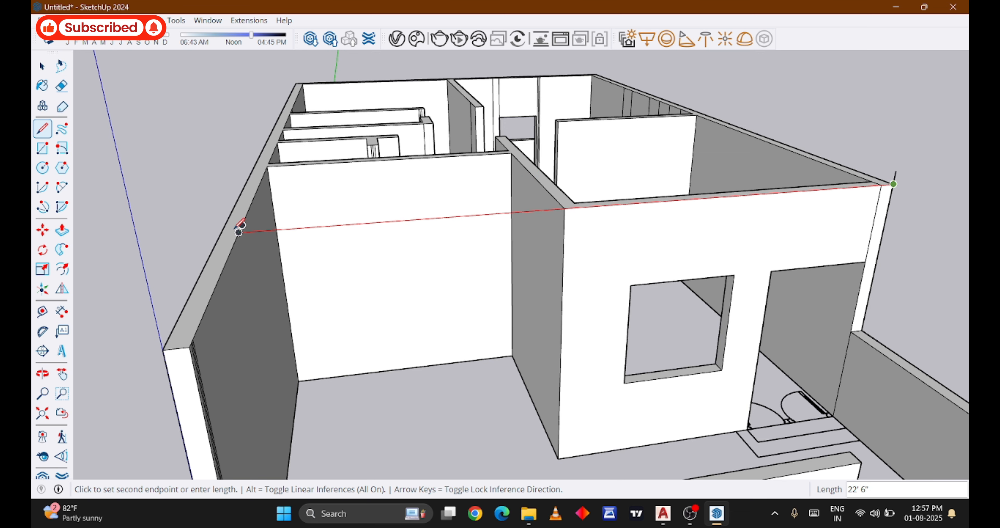
pyautogui.click(228, 231)
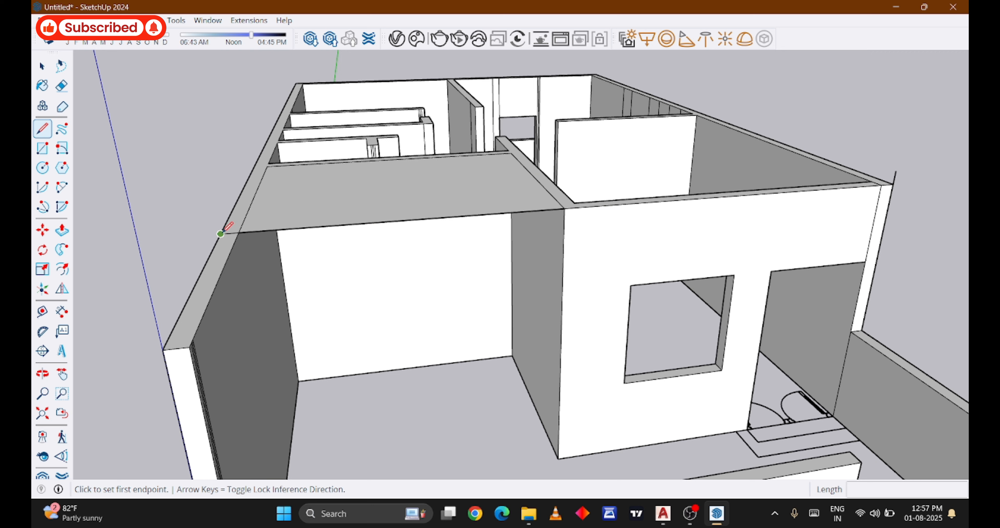
pyautogui.click(220, 233)
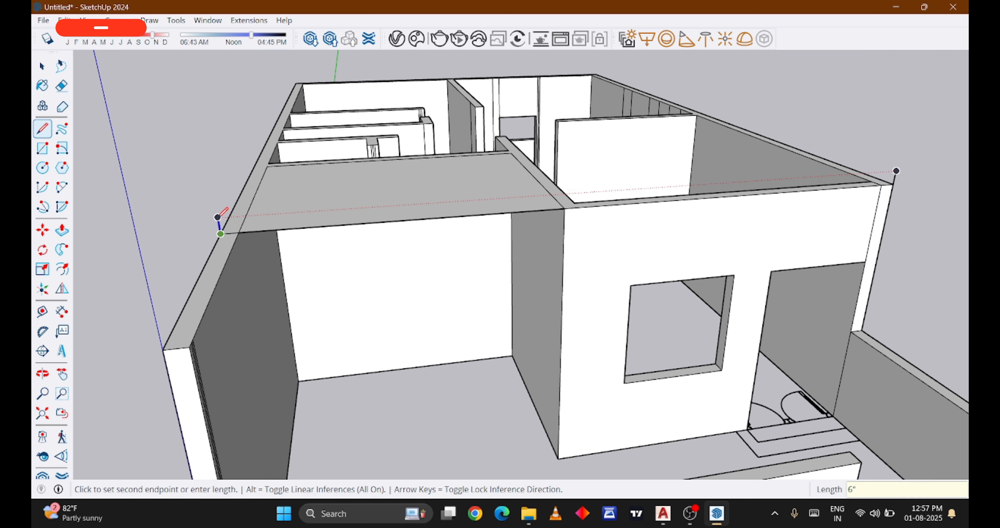
pyautogui.press('Escape')
# Draw an upright rectangle from the new vertical line's top endpoint to the opposite outer front corner at wall-top level
pyautogui.press('r')
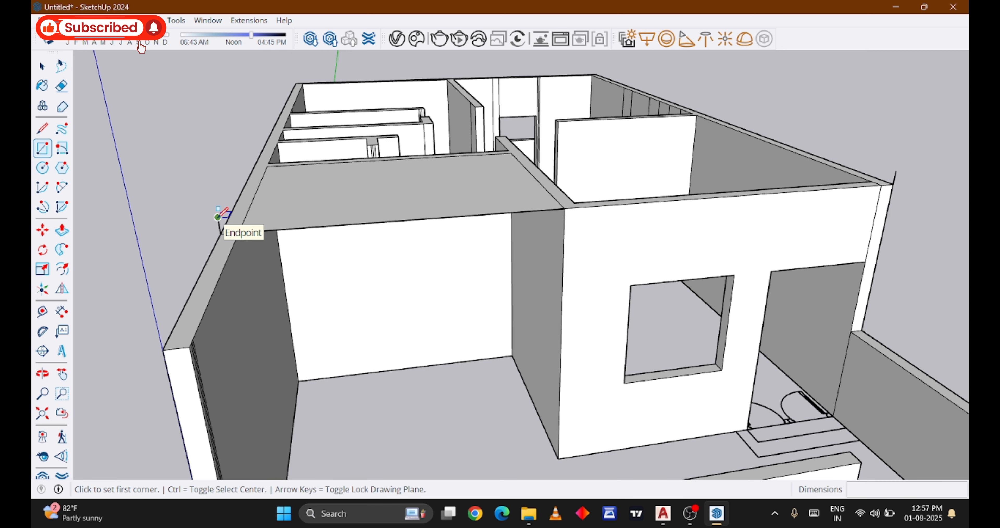
pyautogui.click(218, 216)
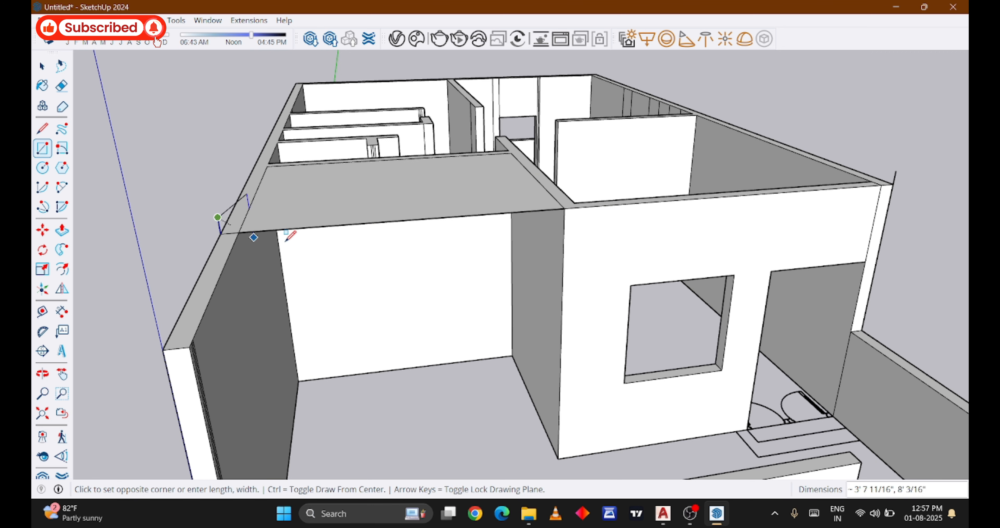
pyautogui.click(893, 182)
# Push the upright rectangle 8' toward the rear of the house to form the slab over the front rooms
pyautogui.moveTo(536, 156); pyautogui.dragTo(944, 261, button='middle')
pyautogui.press('p')
pyautogui.scroll(3, 797, 276)
pyautogui.scroll(2, 940, 262)
pyautogui.click(931, 262)
pyautogui.scroll(-4, 930, 262)
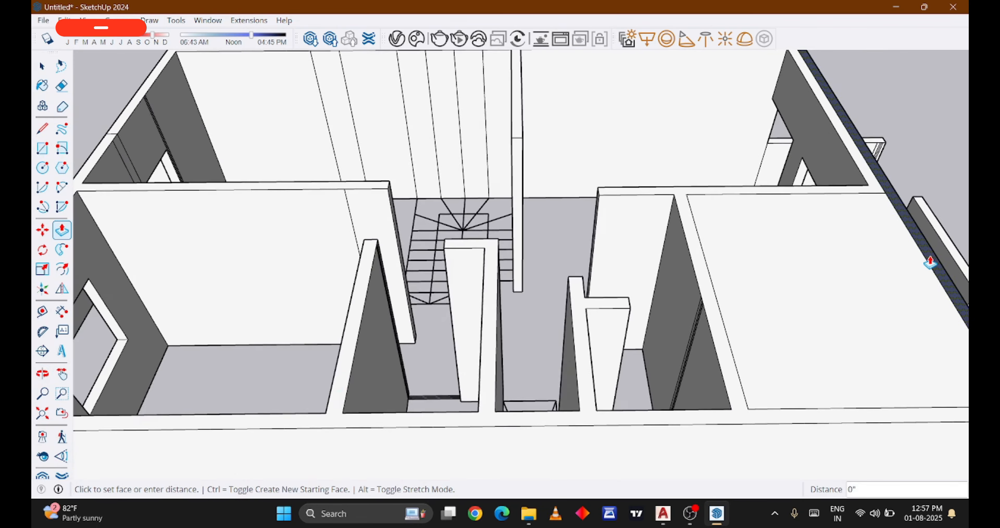
pyautogui.scroll(-4, 930, 262)
pyautogui.click(586, 301)
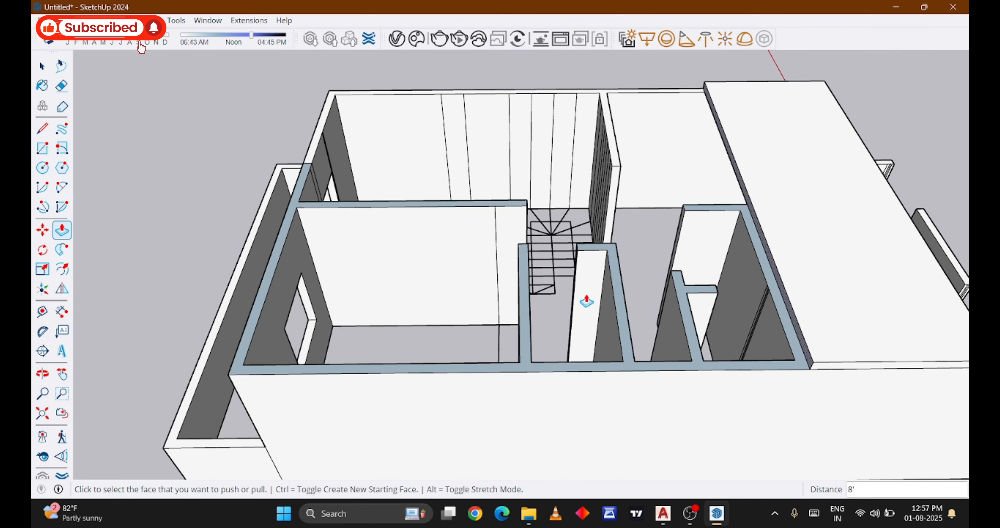
# Try to push the slab's rear face further back over the remaining rooms
pyautogui.scroll(3, 774, 283)
pyautogui.click(787, 307)
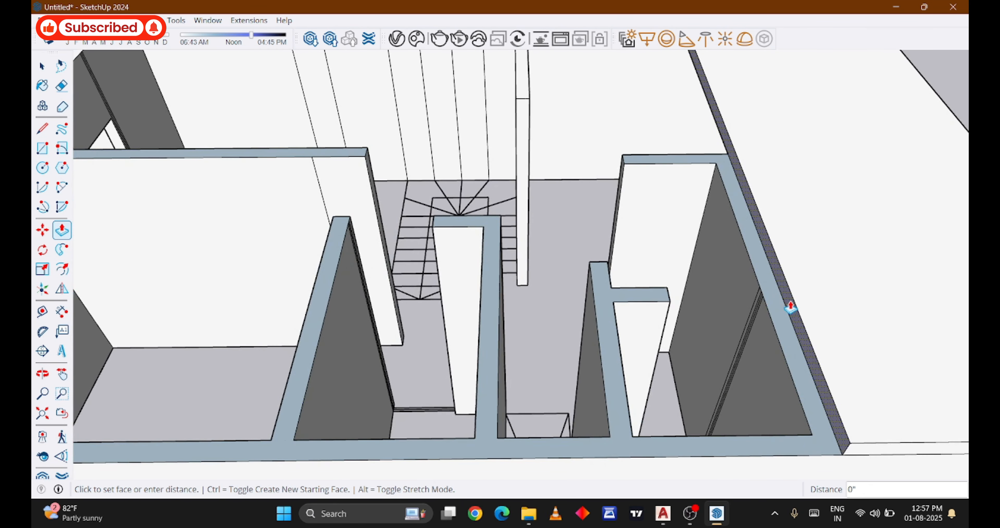
pyautogui.scroll(-5, 788, 307)
pyautogui.scroll(5, 737, 308)
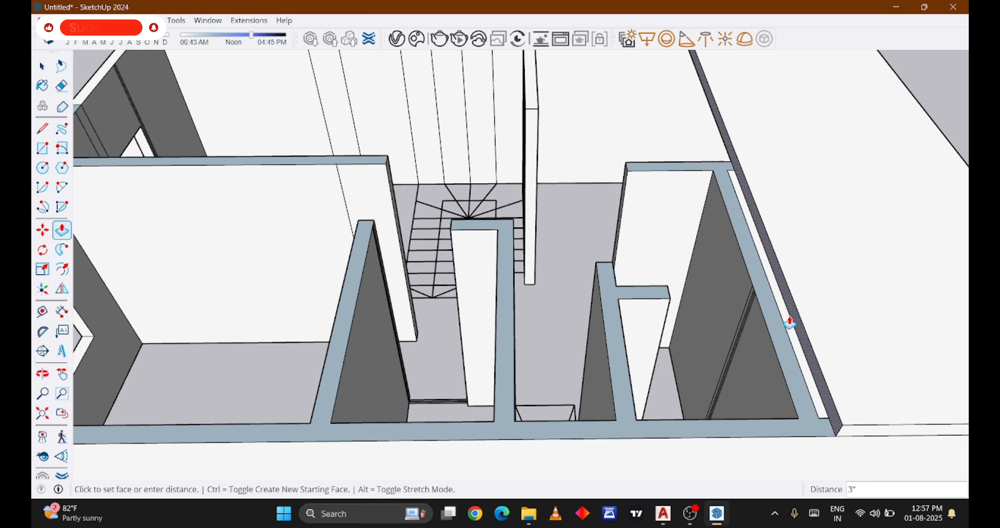
pyautogui.click(599, 306)
pyautogui.scroll(2, 794, 329)
pyautogui.click(795, 332)
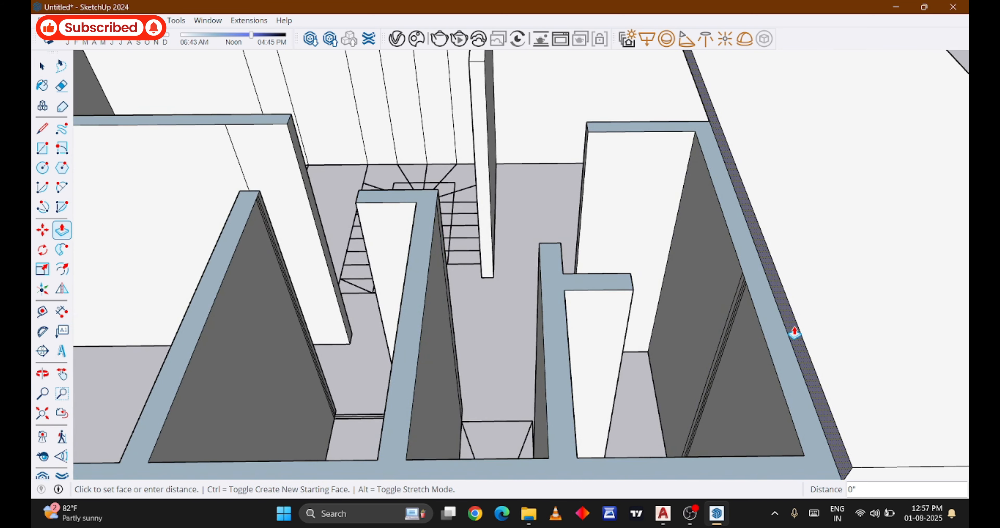
pyautogui.moveTo(689, 323); pyautogui.dragTo(922, 328, button='middle')
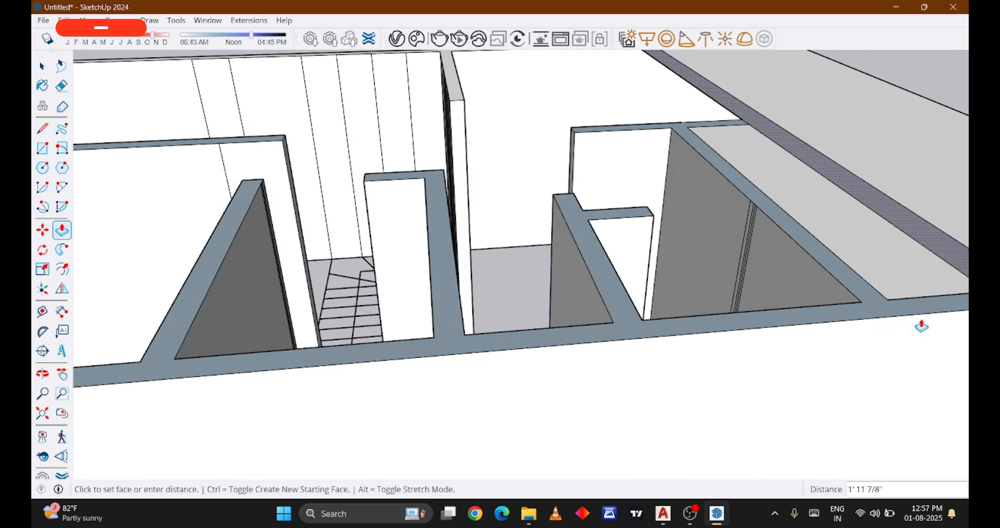
pyautogui.click(858, 289)
pyautogui.click(881, 297)
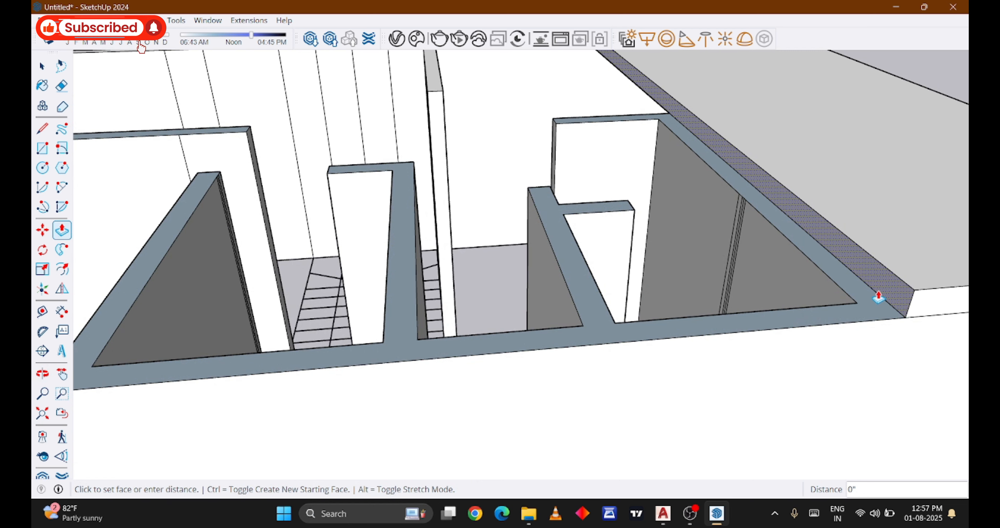
pyautogui.click(808, 286)
pyautogui.scroll(-3, 702, 243)
pyautogui.press('space')
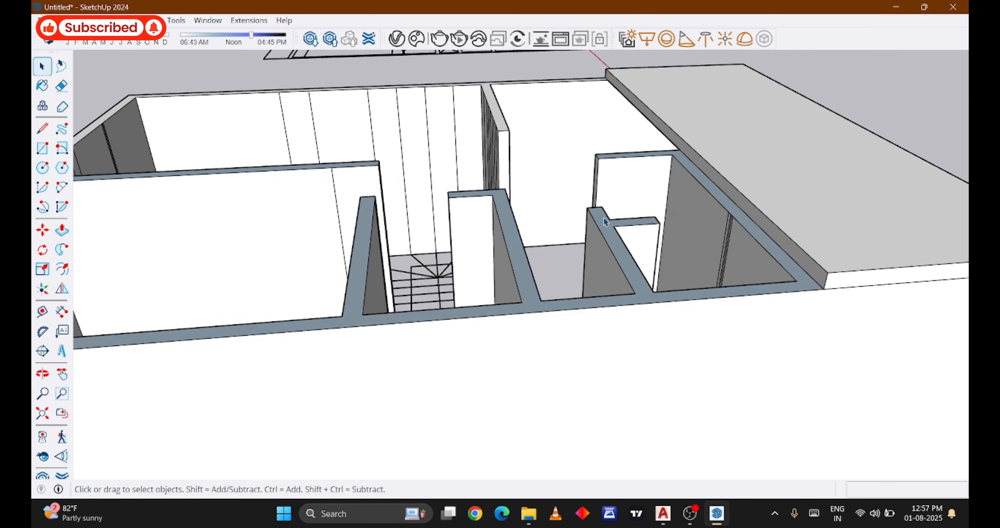
pyautogui.press('p')
pyautogui.scroll(2, 821, 279)
pyautogui.click(809, 276)
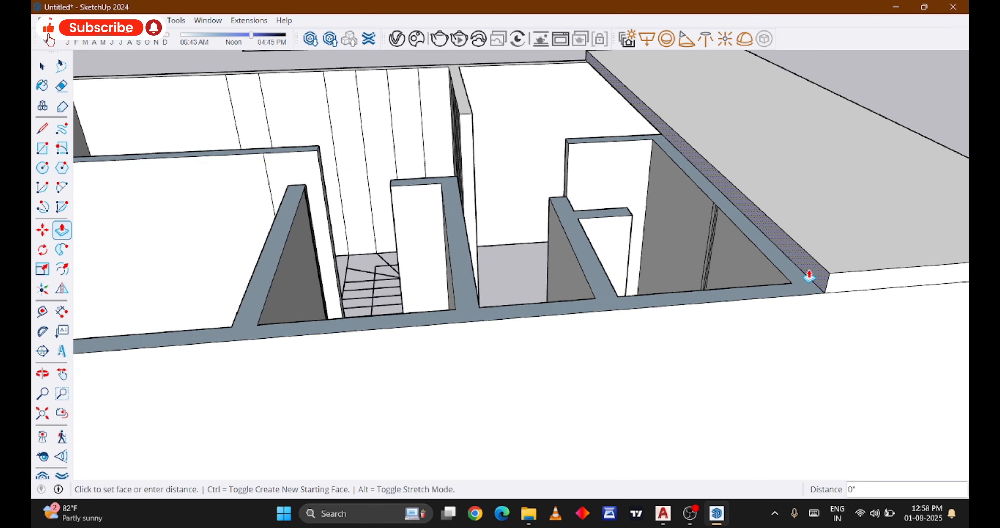
pyautogui.scroll(-3, 686, 260)
pyautogui.click(637, 245)
pyautogui.moveTo(254, 75); pyautogui.dragTo(251, 135, button='middle')
pyautogui.press('space')
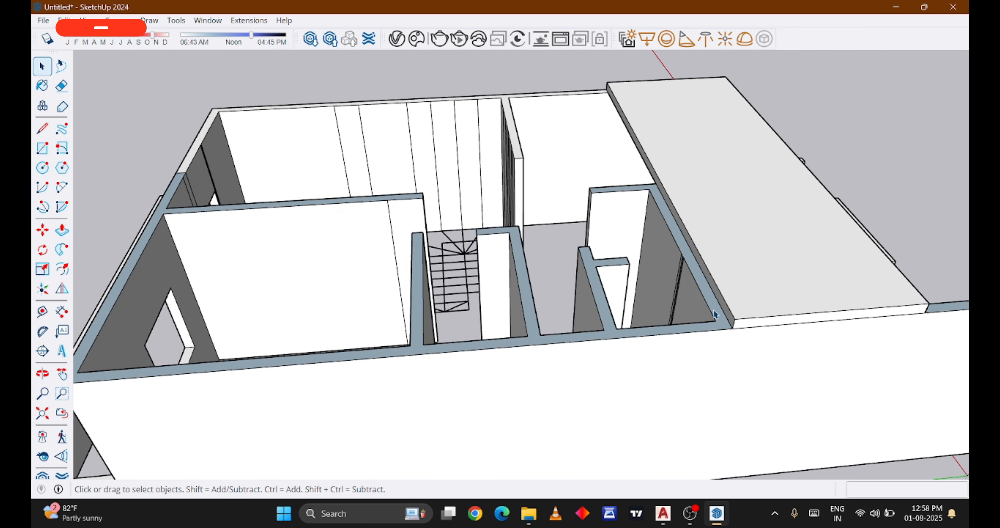
# Reverse the top face of the walls behind the slab
pyautogui.rightClick(716, 318)
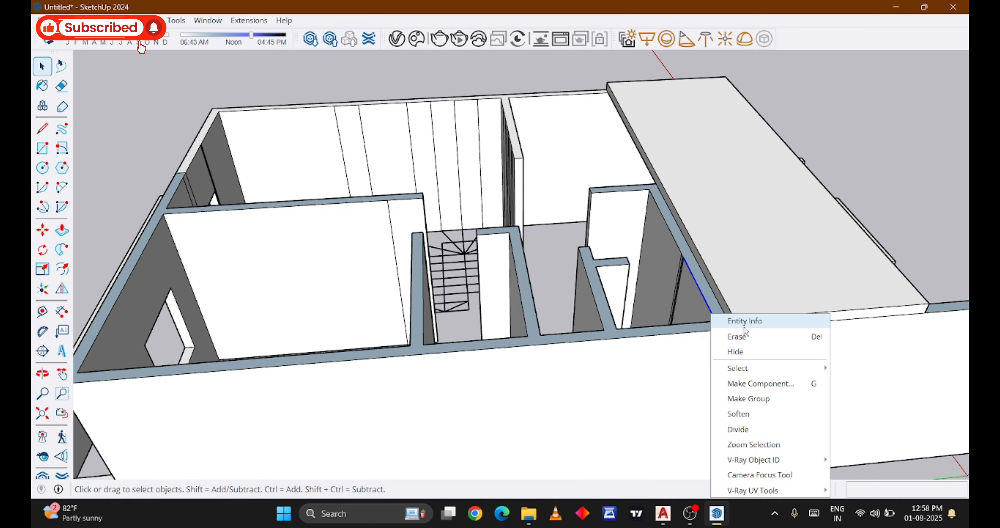
pyautogui.click(738, 401)
pyautogui.scroll(2, 598, 301)
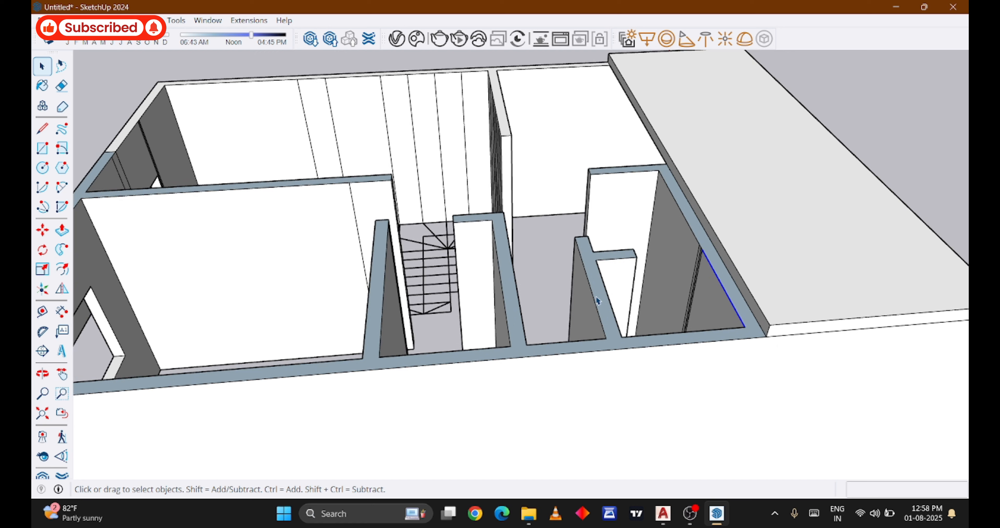
pyautogui.rightClick(606, 314)
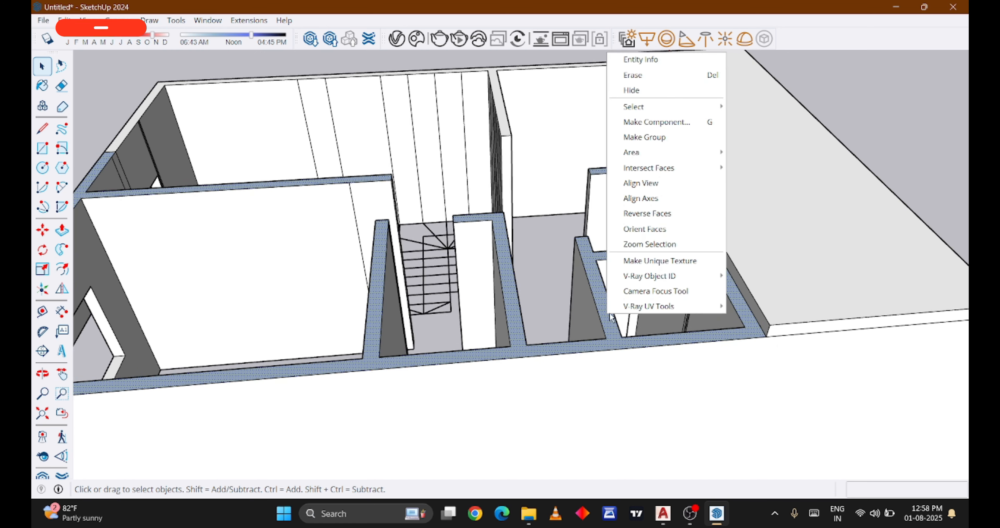
pyautogui.click(674, 219)
# Try again to extend the slab from its rear face over the walls with the reversed top face
pyautogui.press('p')
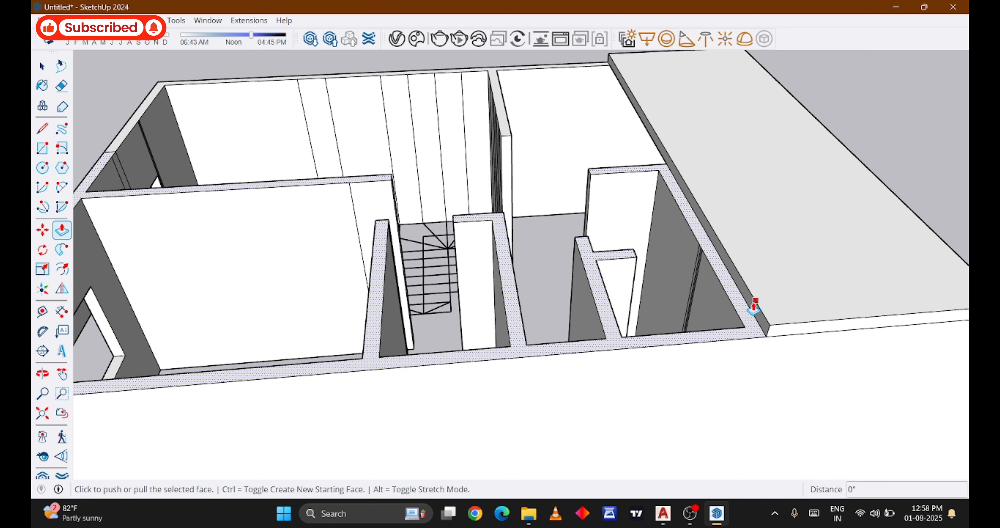
pyautogui.press('Escape')
pyautogui.scroll(2, 765, 330)
pyautogui.click(765, 329)
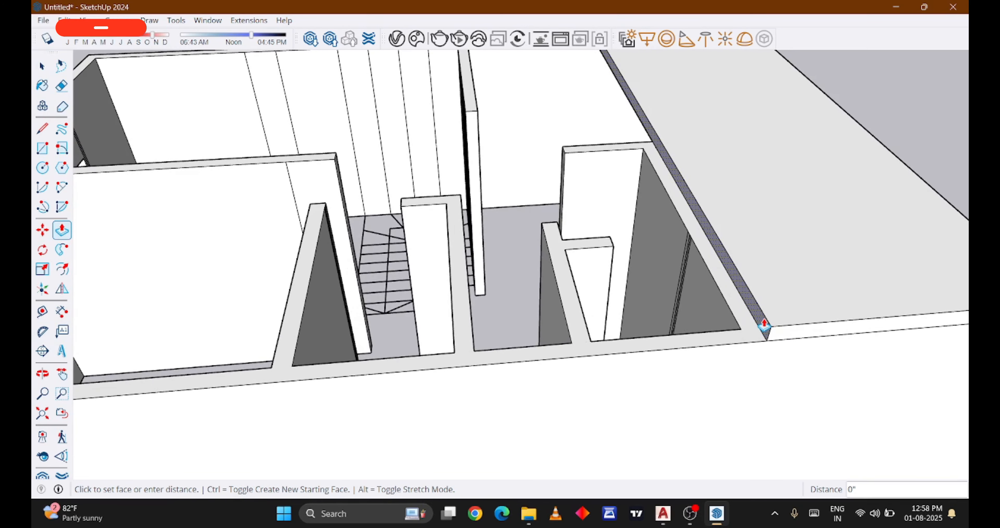
pyautogui.click(756, 333)
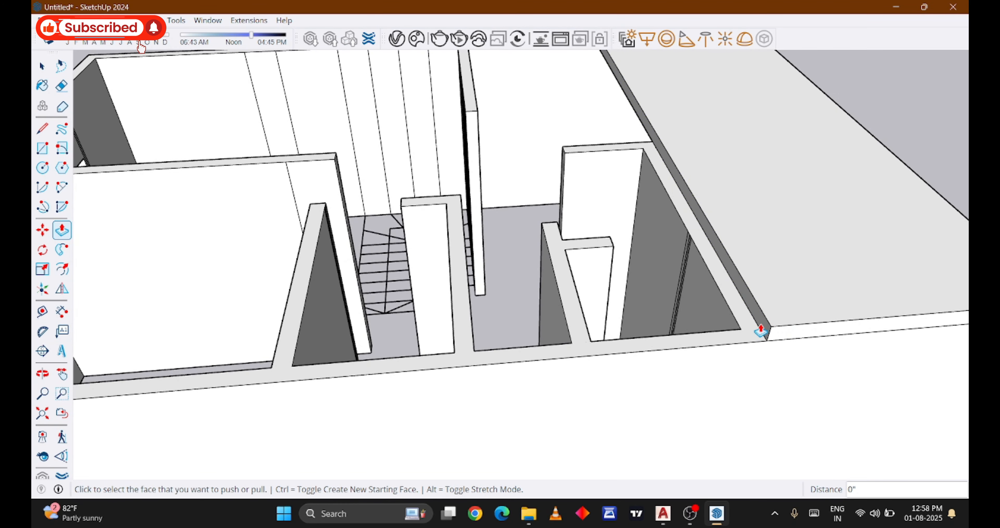
pyautogui.click(764, 328)
pyautogui.press('Escape')
# Draw a 6" vertical line upward from the top outer corner of the rear wall
pyautogui.scroll(-3, 540, 270)
pyautogui.moveTo(540, 270); pyautogui.dragTo(384, 208, button='middle')
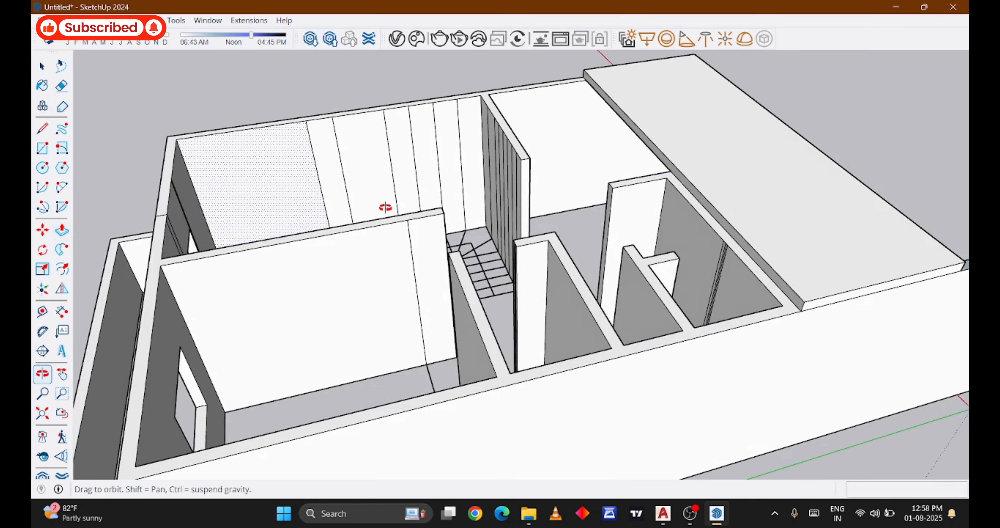
pyautogui.press('l')
pyautogui.scroll(-4, 333, 195)
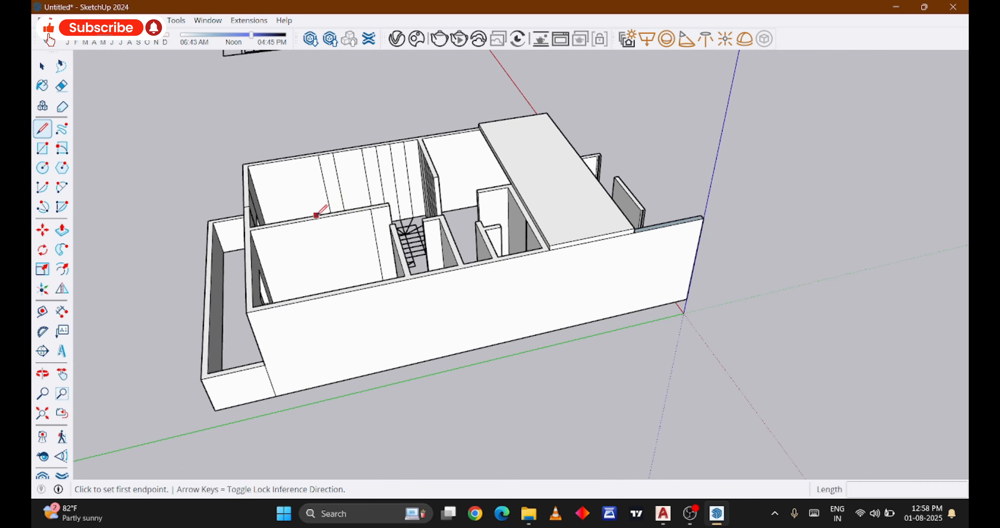
pyautogui.moveTo(319, 212); pyautogui.dragTo(887, 239, button='middle')
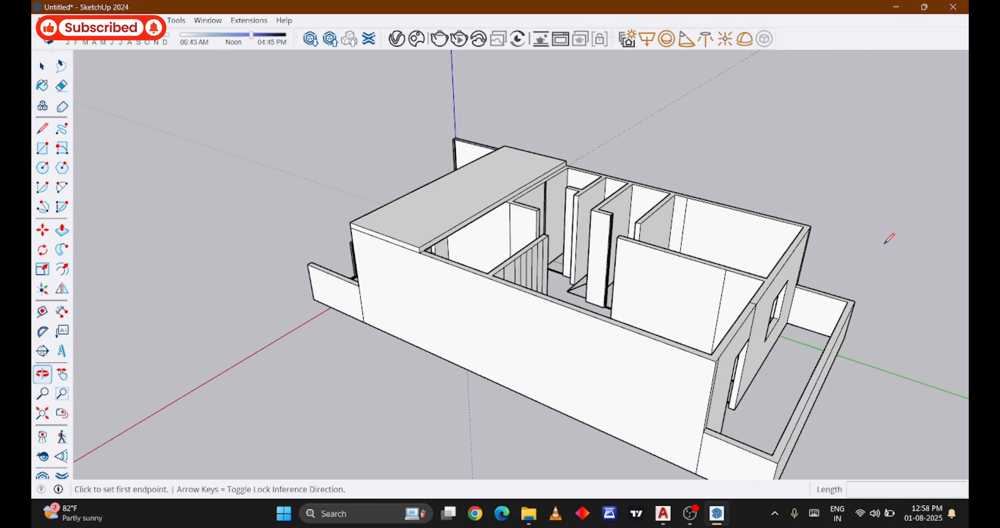
pyautogui.scroll(2, 844, 242)
pyautogui.moveTo(680, 354); pyautogui.dragTo(614, 317, button='middle')
pyautogui.scroll(2, 603, 346)
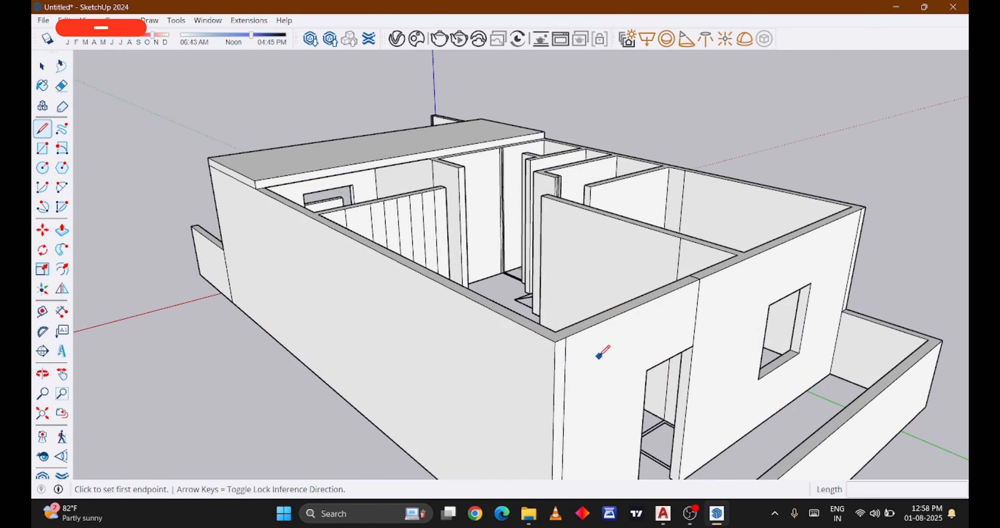
pyautogui.scroll(3, 524, 338)
pyautogui.click(546, 339)
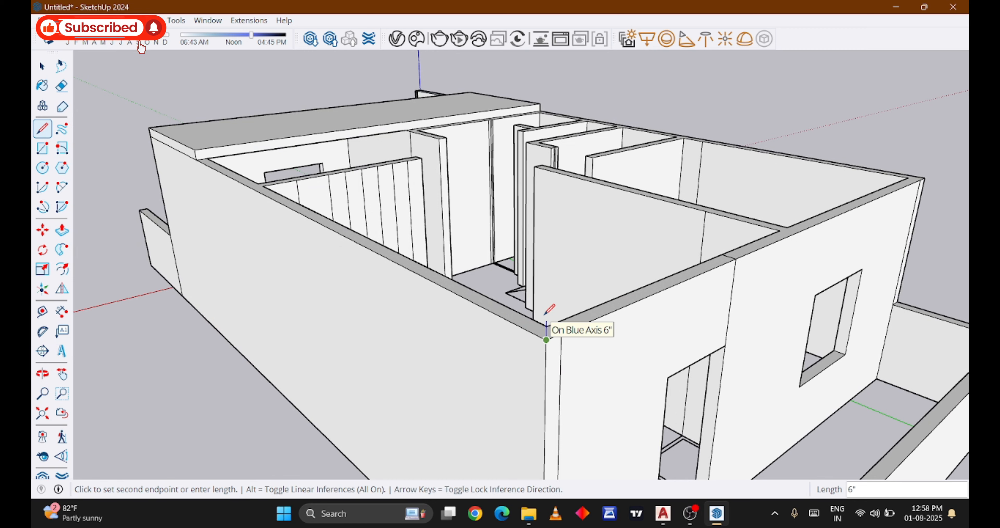
# Draw a 23' line from the top of the vertical line across the rear wall to its opposite corner, outlining the slab's rear edge
pyautogui.scroll(-3, 546, 311)
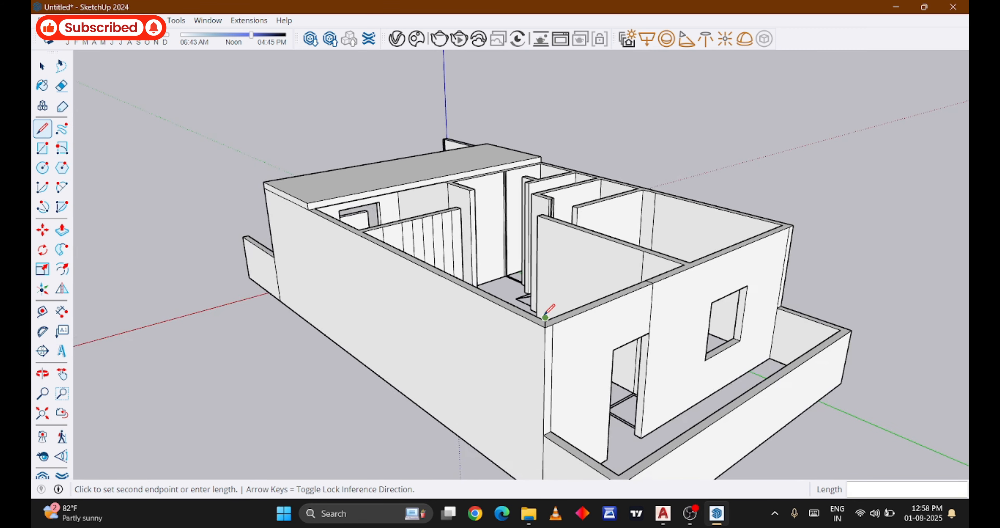
pyautogui.moveTo(771, 279); pyautogui.dragTo(562, 286, button='middle')
pyautogui.scroll(3, 771, 290)
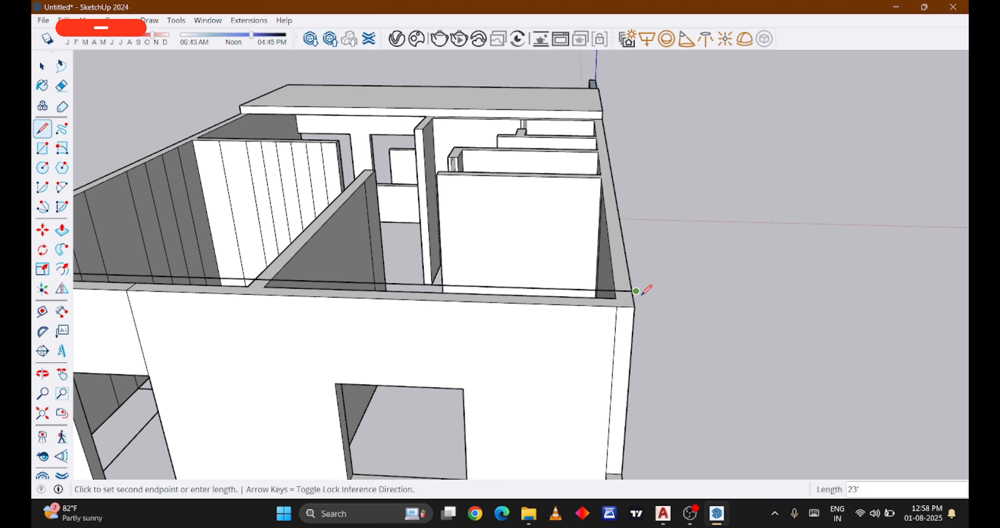
pyautogui.click(636, 291)
# Push the upright rear face forward to the existing front slab so the slab covers the whole house
pyautogui.moveTo(681, 305); pyautogui.dragTo(376, 383, button='middle')
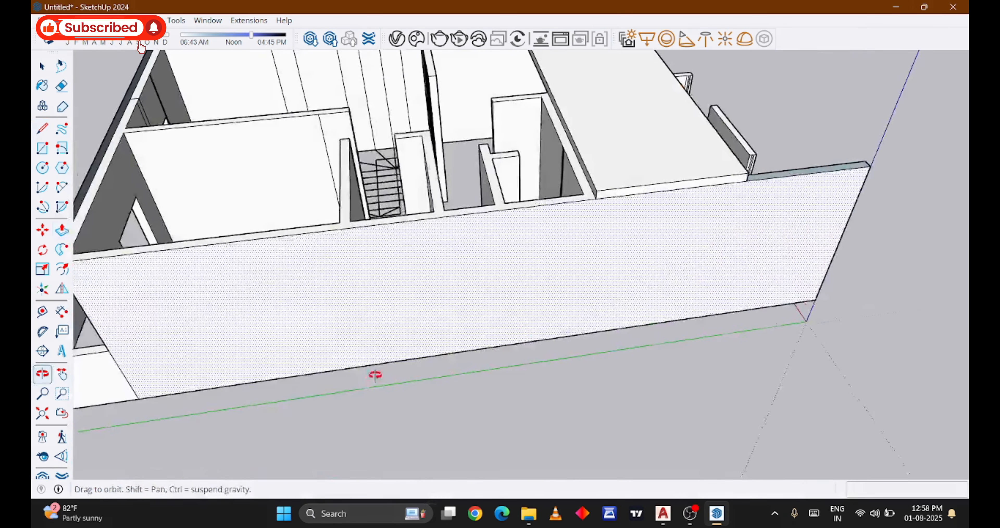
pyautogui.click(62, 230)
pyautogui.click(84, 200)
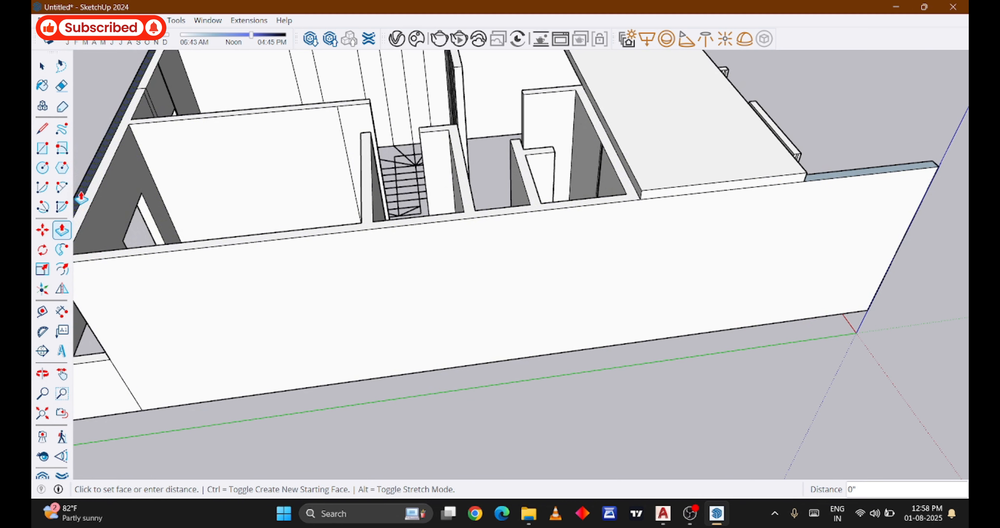
pyautogui.click(642, 197)
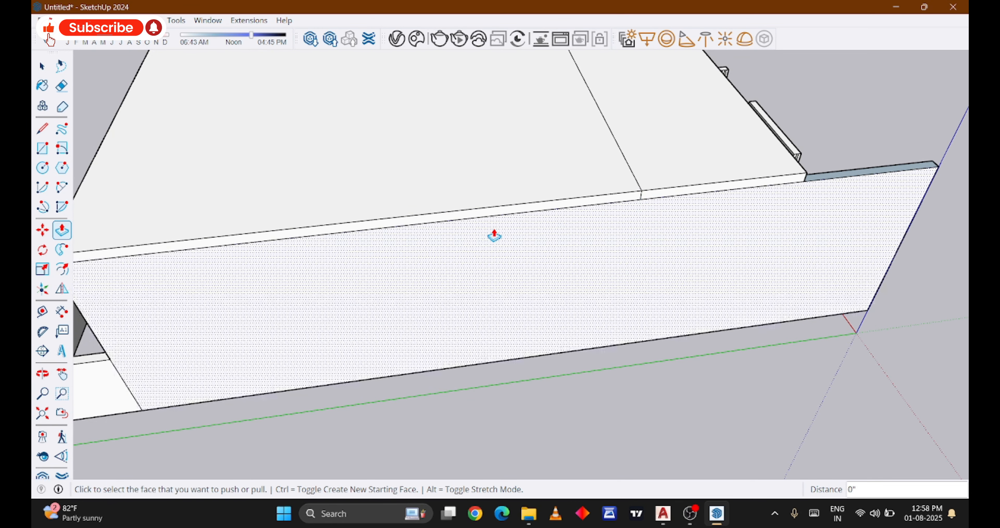
# Erase the seam line between the front and rear parts of the slab
pyautogui.moveTo(496, 234); pyautogui.dragTo(547, 203, button='middle')
pyautogui.press('e')
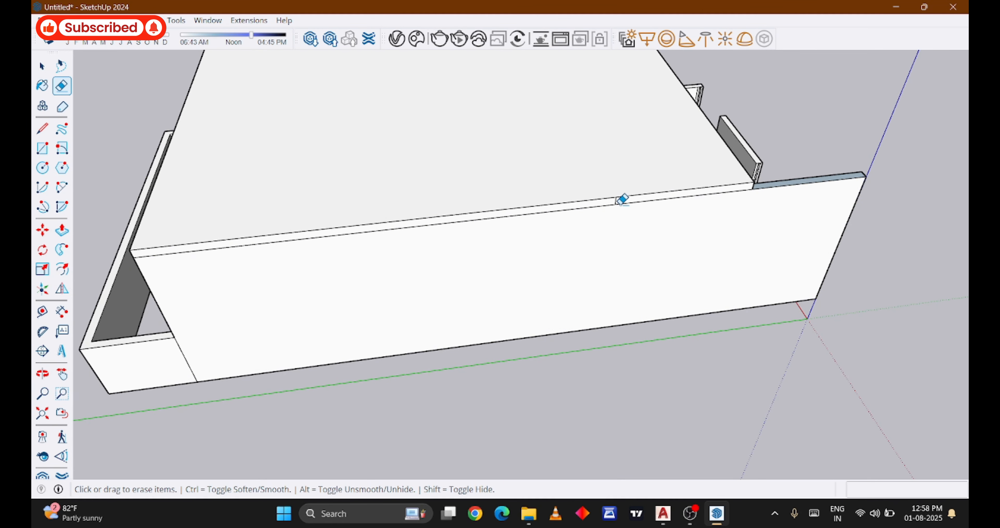
pyautogui.scroll(5, 622, 200)
pyautogui.click(619, 198)
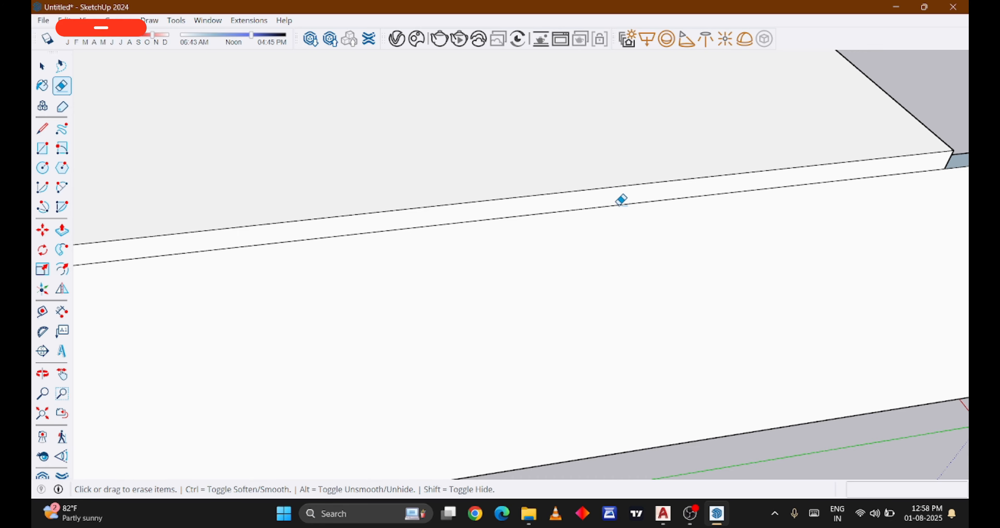
# Examine the completed slab and its edges from the rear and front of the house
pyautogui.scroll(-7, 601, 238)
pyautogui.moveTo(600, 239); pyautogui.dragTo(967, 274, button='middle')
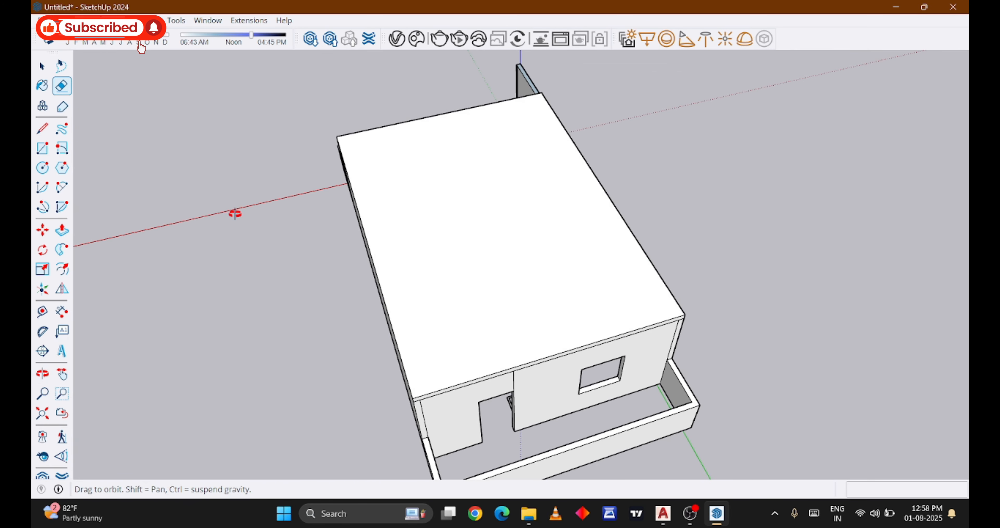
pyautogui.moveTo(235, 214)
pyautogui.mouseDown(button='middle')
pyautogui.moveTo(679, 190)
pyautogui.moveTo(753, 160)
pyautogui.mouseUp(button='middle')
pyautogui.scroll(2, 541, 335)
pyautogui.scroll(5, 541, 335)
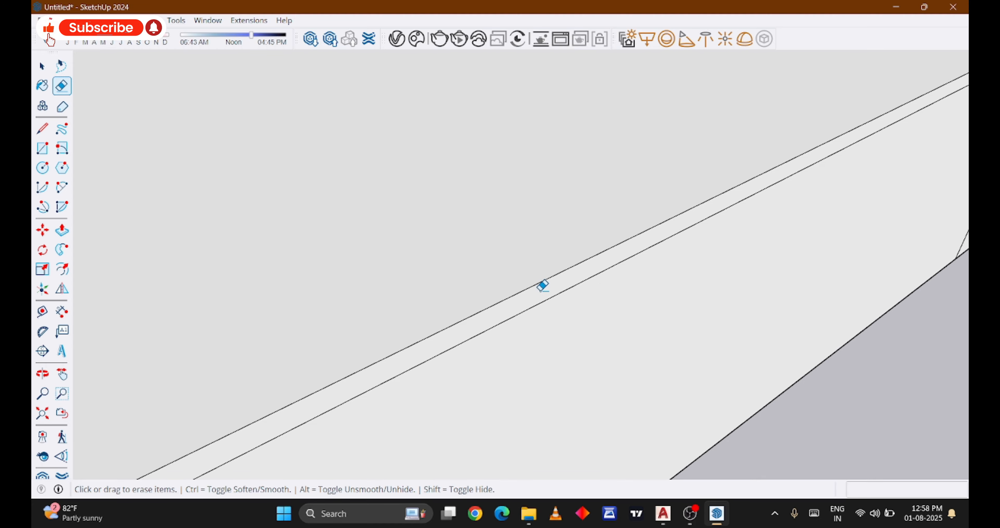
pyautogui.scroll(-10, 543, 286)
pyautogui.press('o')
pyautogui.moveTo(599, 285); pyautogui.dragTo(746, 218)
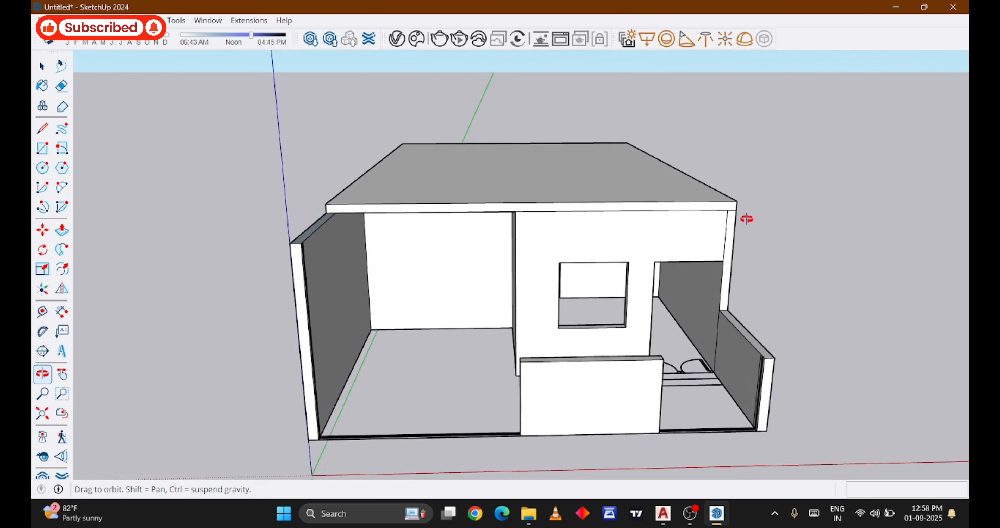
pyautogui.moveTo(746, 219)
pyautogui.mouseDown(button='middle')
pyautogui.moveTo(784, 204)
pyautogui.moveTo(656, 242)
pyautogui.mouseUp(button='middle')
pyautogui.moveTo(490, 252); pyautogui.dragTo(479, 366, button='middle')
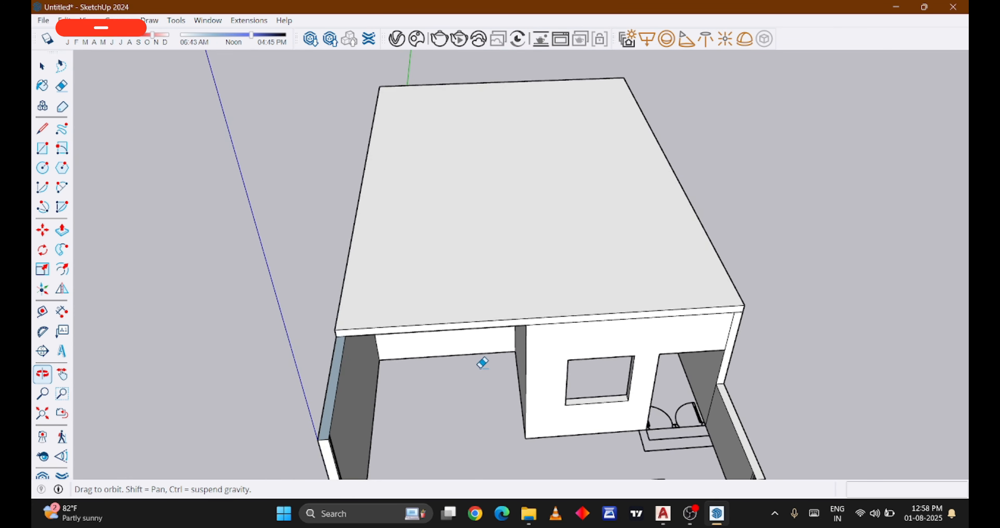
# Reverse the blue top face of the tall side wall at the front of the house
pyautogui.press('l')
pyautogui.scroll(4, 346, 403)
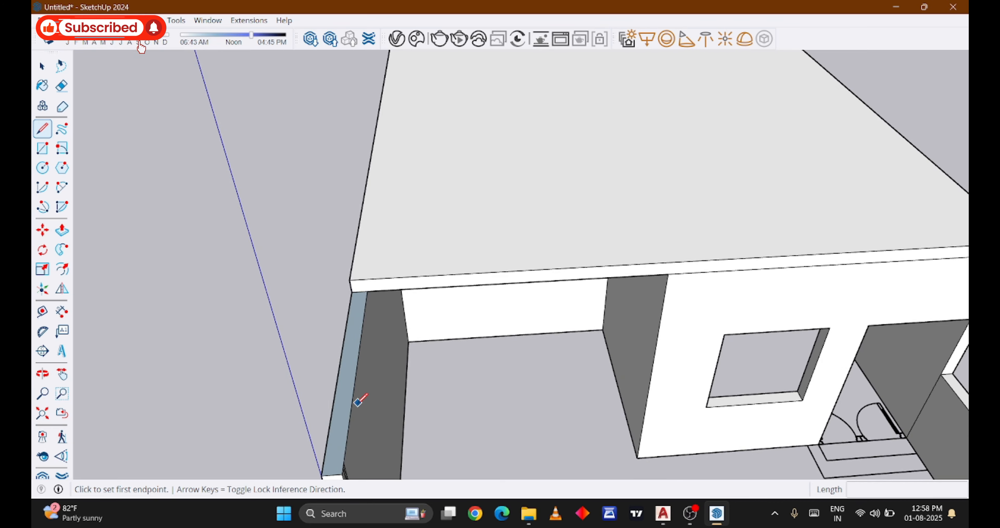
pyautogui.press('space')
pyautogui.rightClick(342, 402)
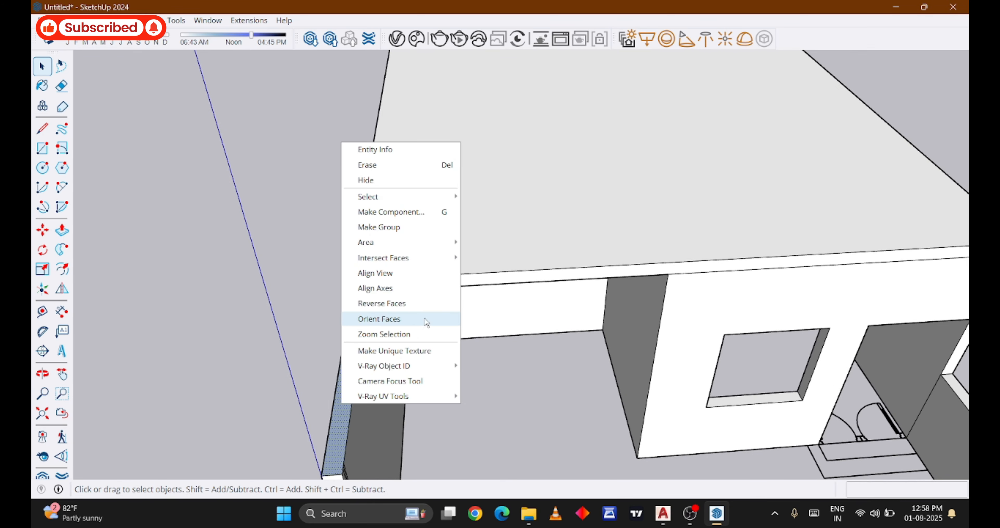
pyautogui.click(427, 311)
pyautogui.scroll(-6, 443, 245)
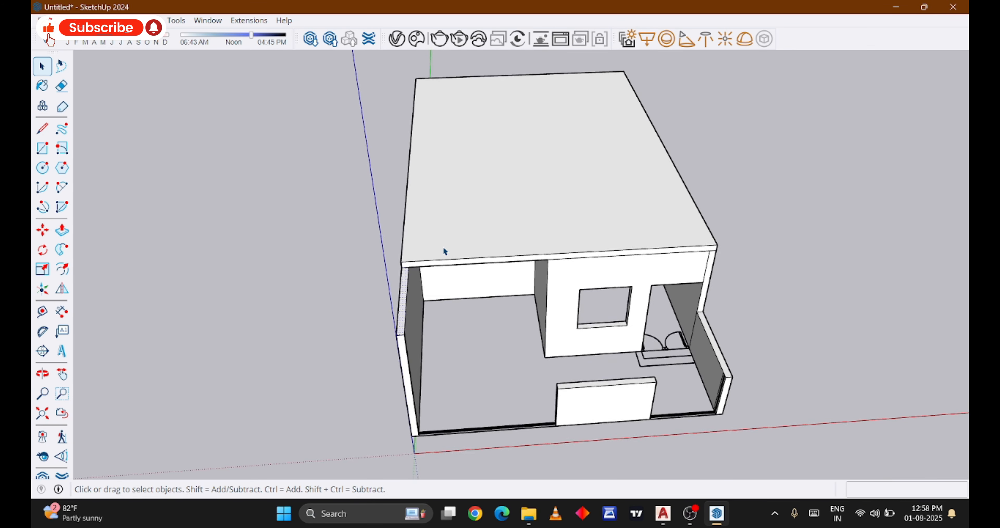
# Draw a 23' by 33' rectangle on the second floor plan from the front wall's outer corner to the opposite rear outer corner
pyautogui.moveTo(658, 377); pyautogui.dragTo(757, 310, button='middle')
pyautogui.scroll(-2, 375, 237)
pyautogui.scroll(4, 662, 310)
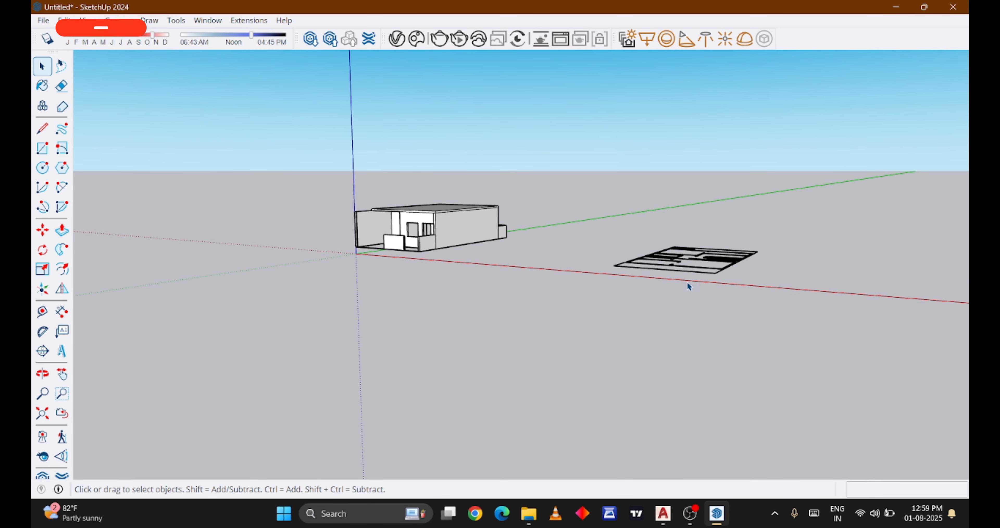
pyautogui.moveTo(694, 263); pyautogui.dragTo(695, 400, button='middle')
pyautogui.scroll(2, 696, 400)
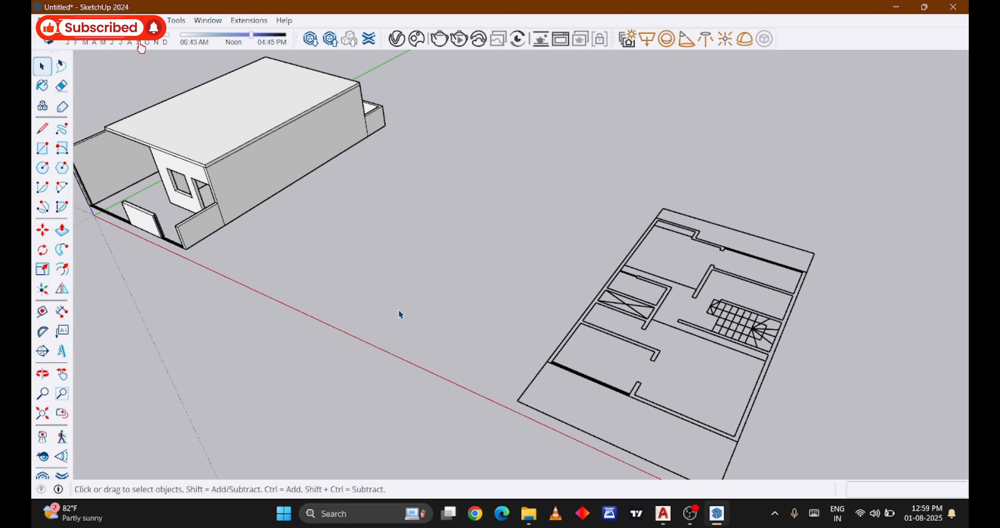
pyautogui.press('r')
pyautogui.scroll(4, 567, 378)
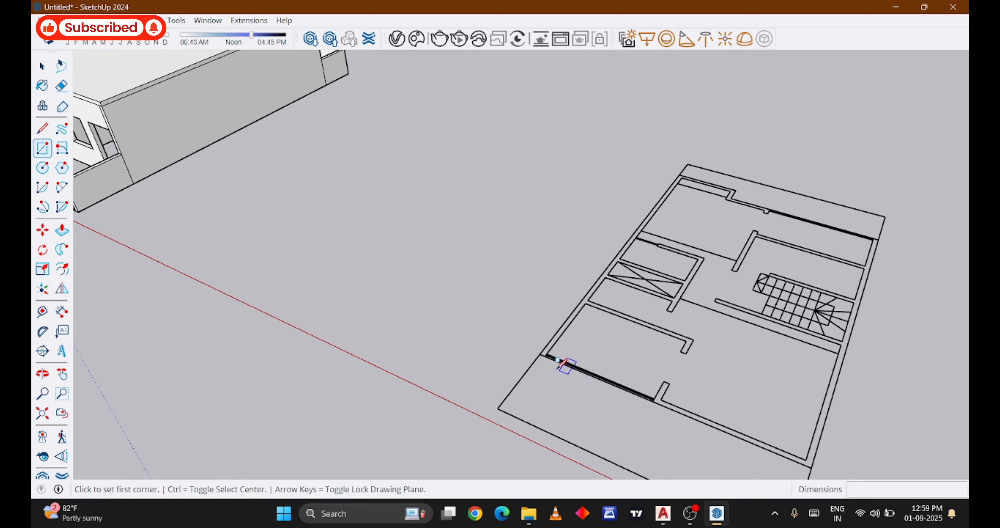
pyautogui.scroll(-2, 549, 351)
pyautogui.click(533, 346)
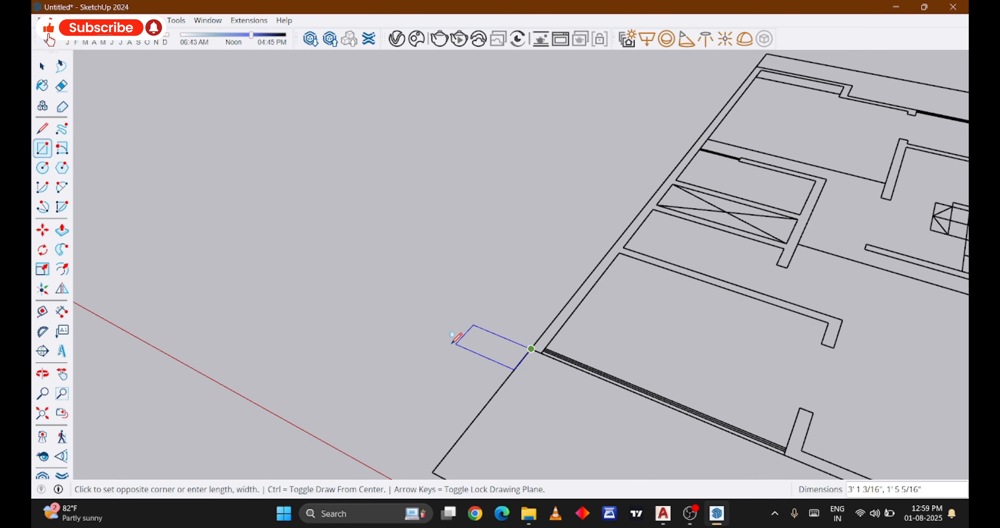
pyautogui.scroll(-2, 458, 335)
pyautogui.scroll(-2, 447, 337)
pyautogui.scroll(4, 735, 243)
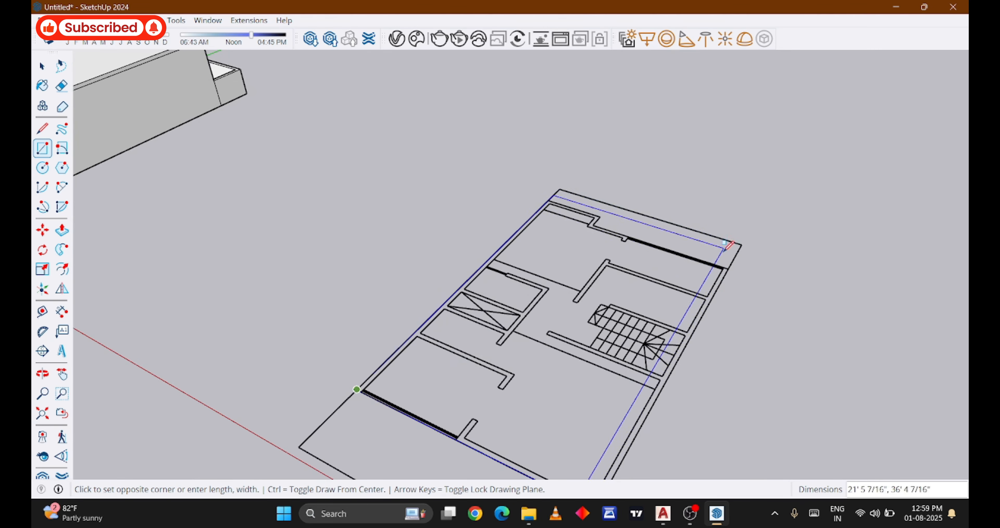
pyautogui.scroll(3, 741, 276)
pyautogui.click(722, 266)
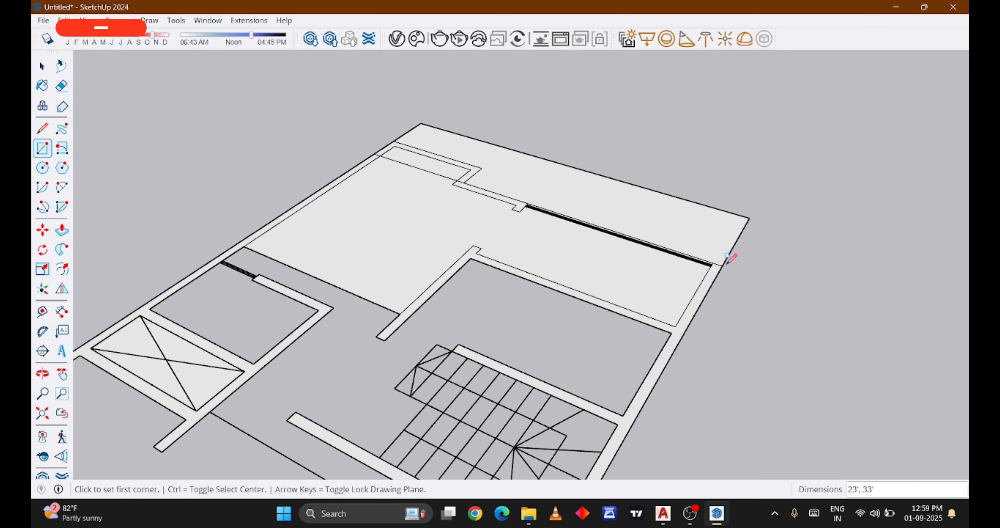
# Delete the faces filling the rear strip, the rear room and the sliver beside the stepped rear wall, leaving the wall outlines filled
pyautogui.press('space')
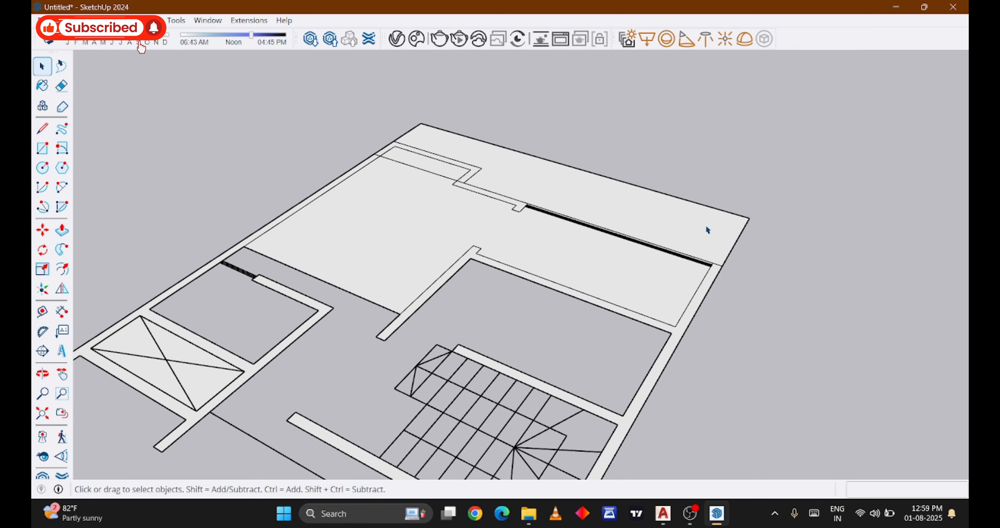
pyautogui.click(707, 228)
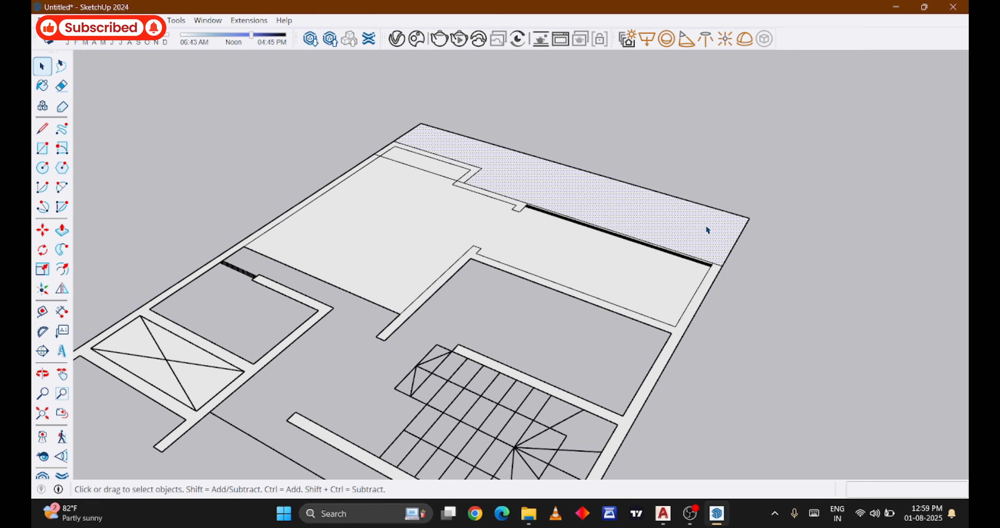
pyautogui.press('Delete')
pyautogui.click(423, 245)
pyautogui.press('Delete')
pyautogui.click(449, 176)
pyautogui.press('Delete')
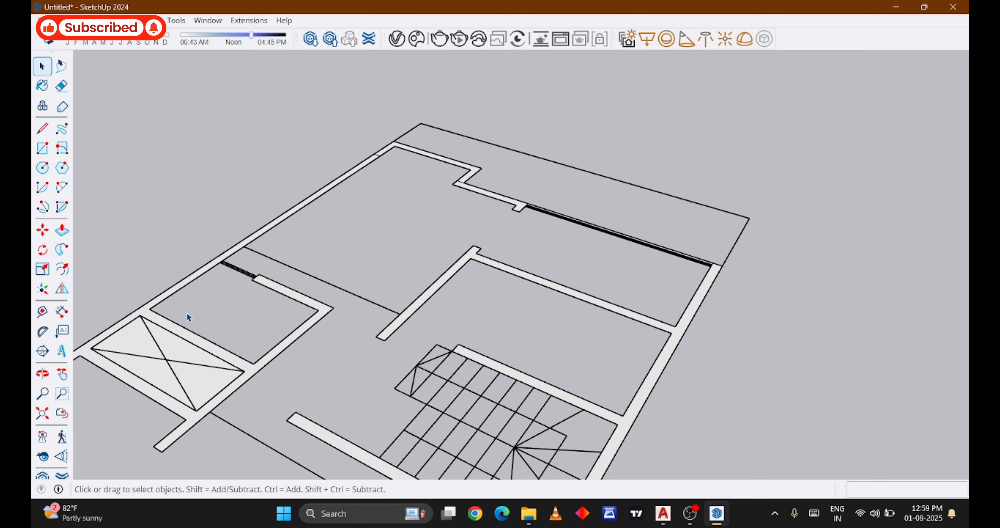
# Try to delete the face inside the crossed shaft on the second floor plan
pyautogui.click(177, 346)
pyautogui.press('Delete')
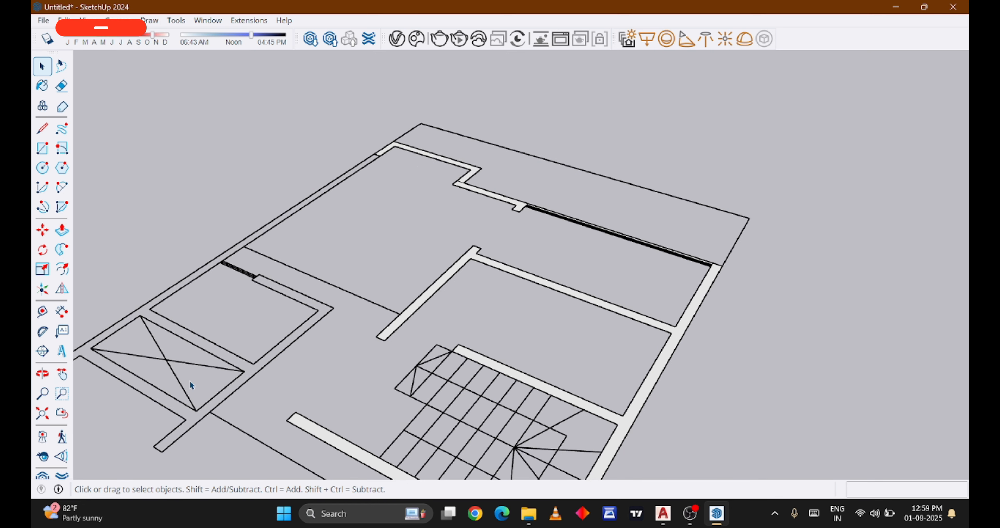
pyautogui.click(191, 384)
pyautogui.scroll(1, 191, 384)
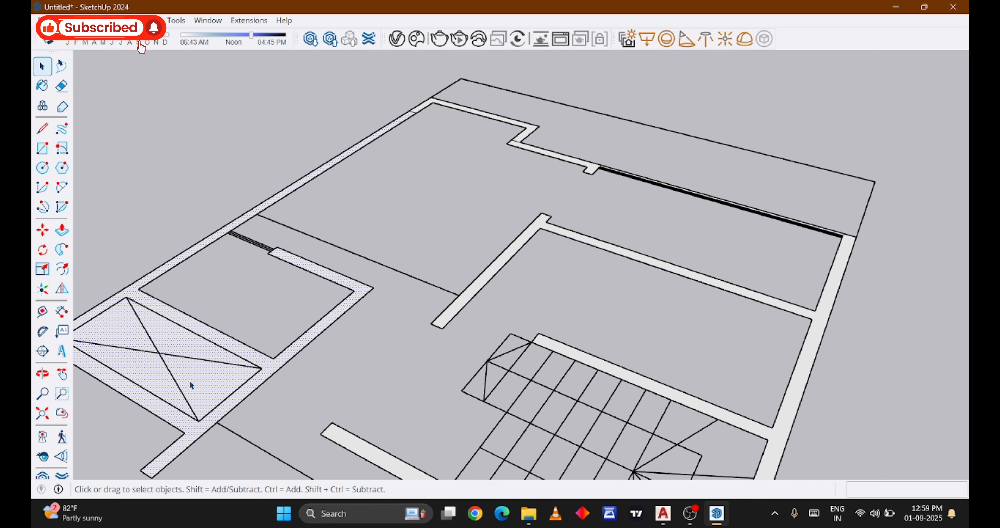
# Delete the face filling the open strip in front of the plan's front wall
pyautogui.scroll(-3, 380, 317)
pyautogui.moveTo(312, 368); pyautogui.dragTo(528, 388, button='middle')
pyautogui.scroll(-3, 677, 235)
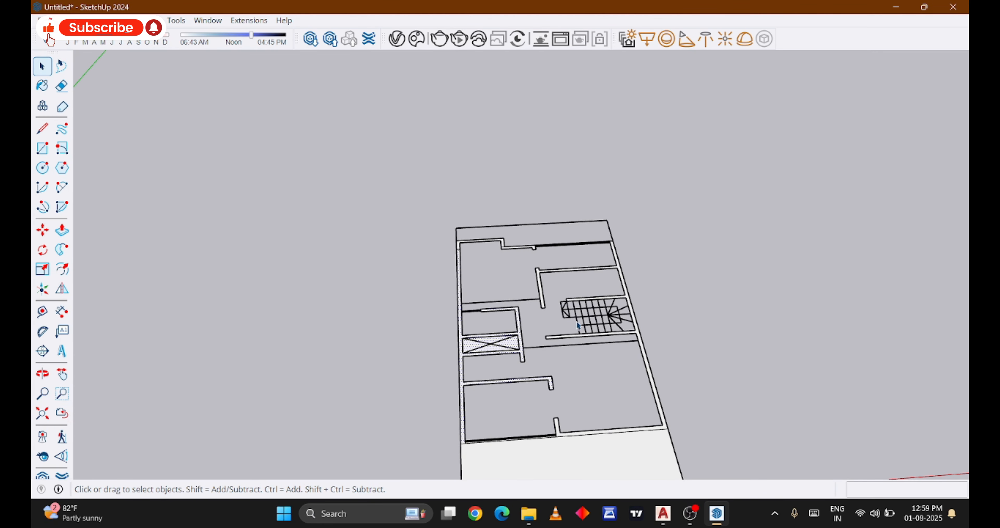
pyautogui.scroll(-3, 576, 324)
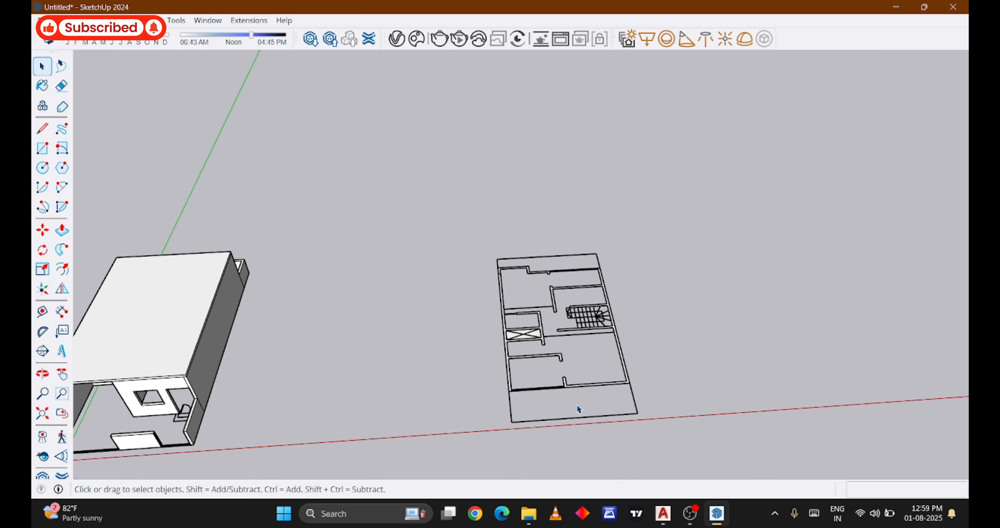
# Delete the crossing diagonal lines inside the shaft on the second floor plan
pyautogui.scroll(5, 505, 371)
pyautogui.scroll(3, 518, 299)
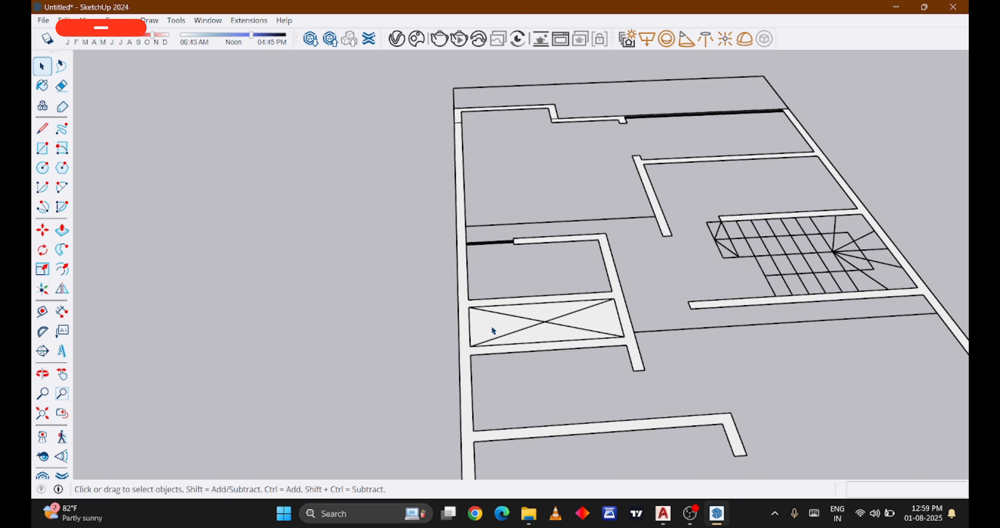
pyautogui.tripleClick(492, 328)
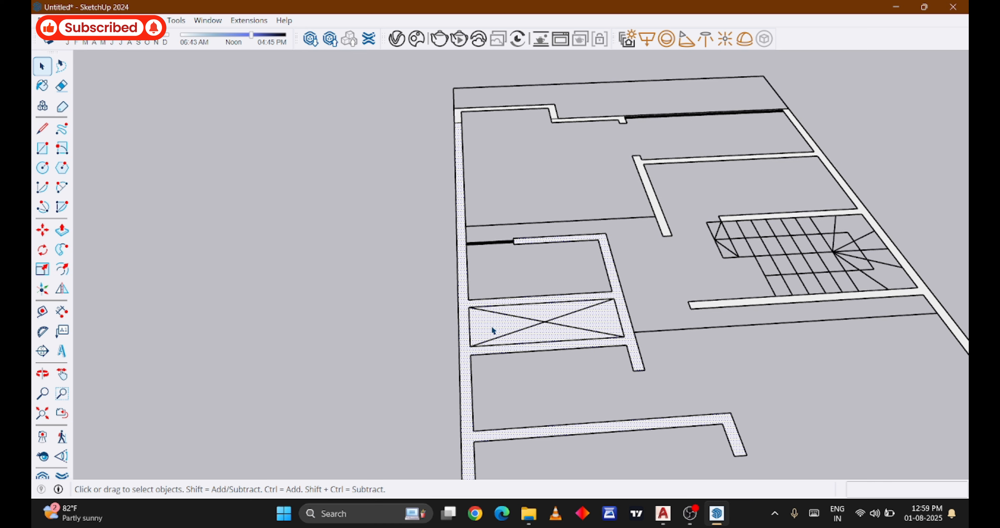
pyautogui.click(533, 329)
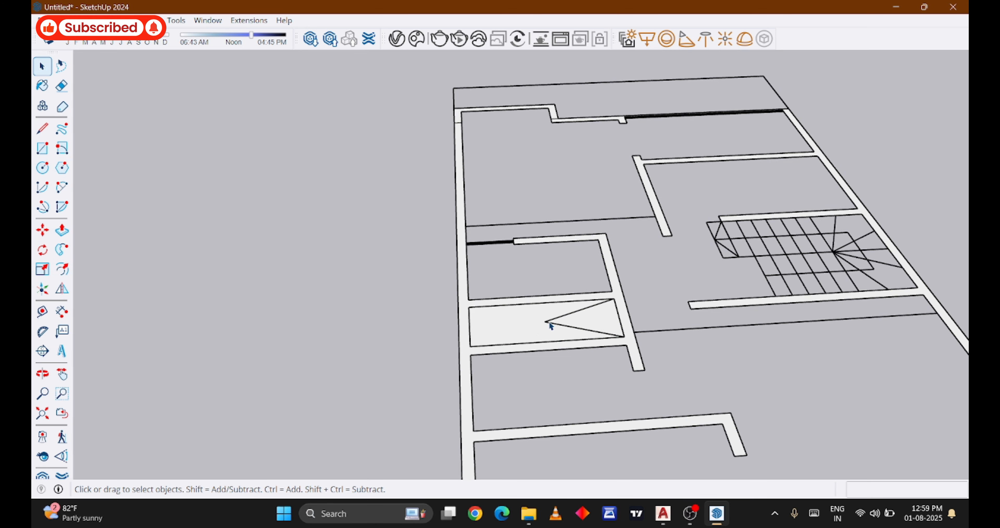
pyautogui.click(558, 321)
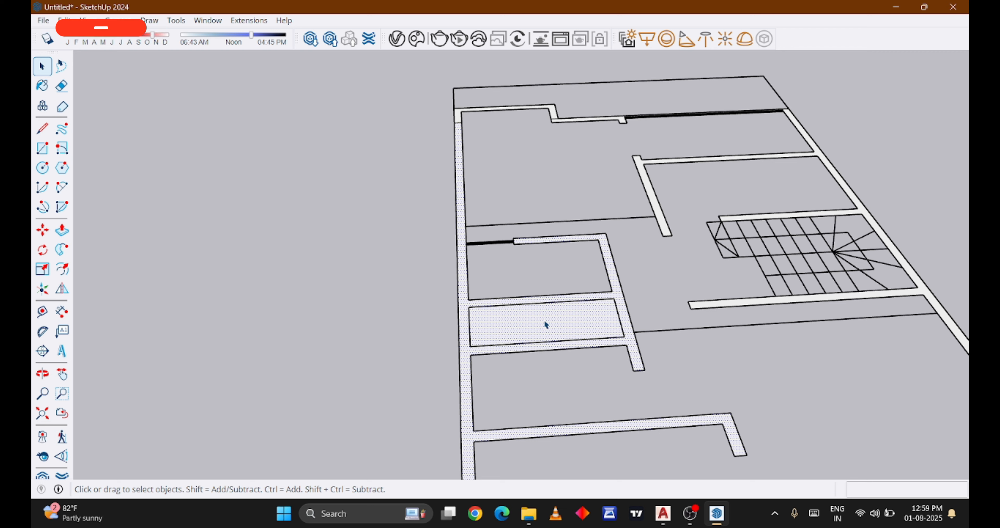
pyautogui.press('e')
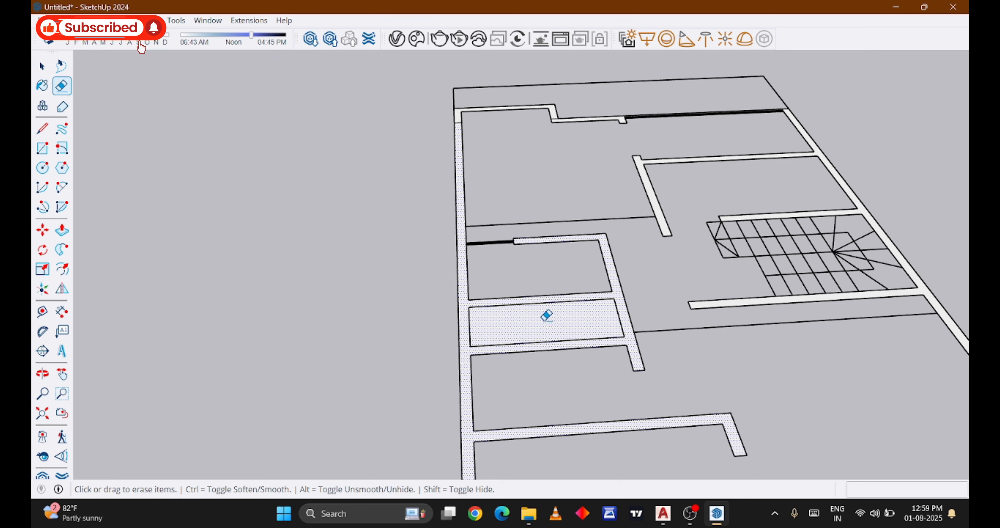
# Draw a 7' by 2' 6" rectangle over the shaft between its inner corners and delete the face it encloses
pyautogui.press('r')
pyautogui.click(469, 306)
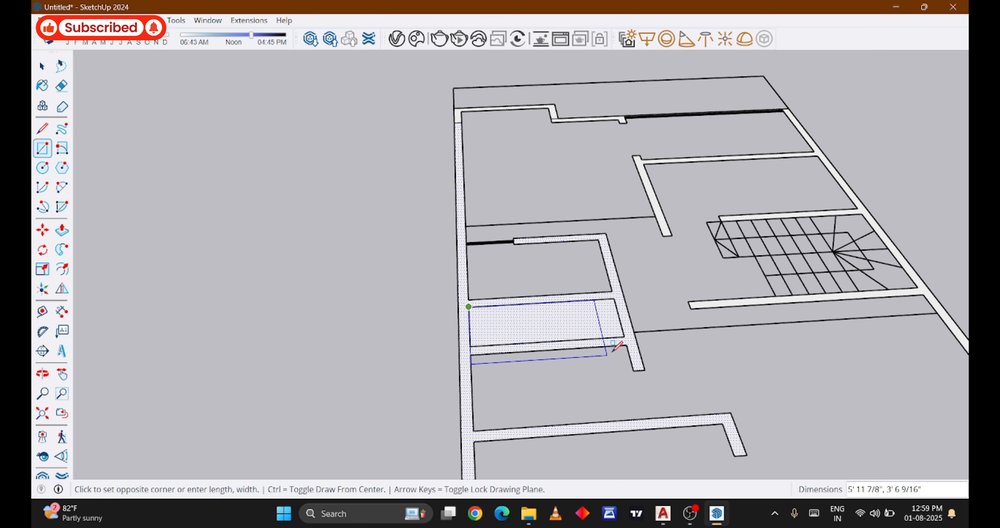
pyautogui.click(627, 335)
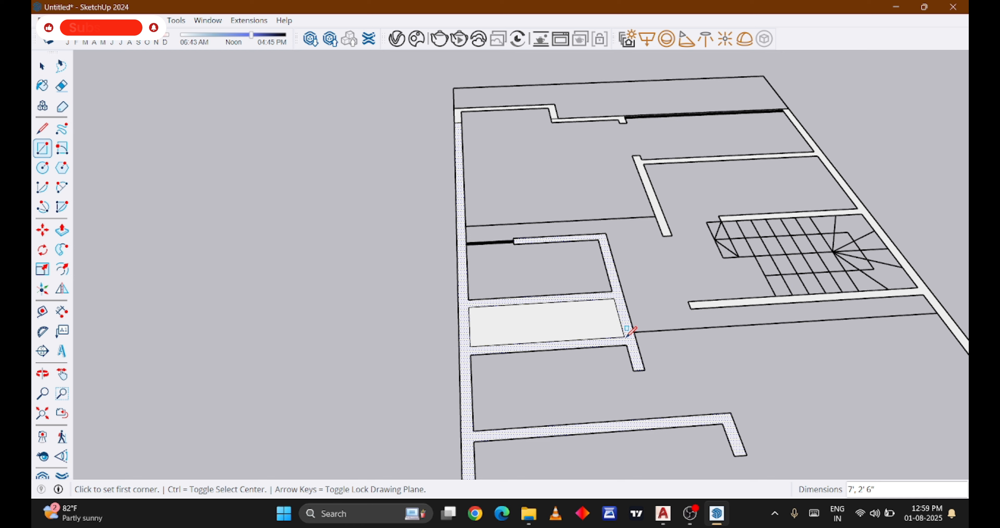
pyautogui.press('space')
pyautogui.click(578, 325)
pyautogui.press('Delete')
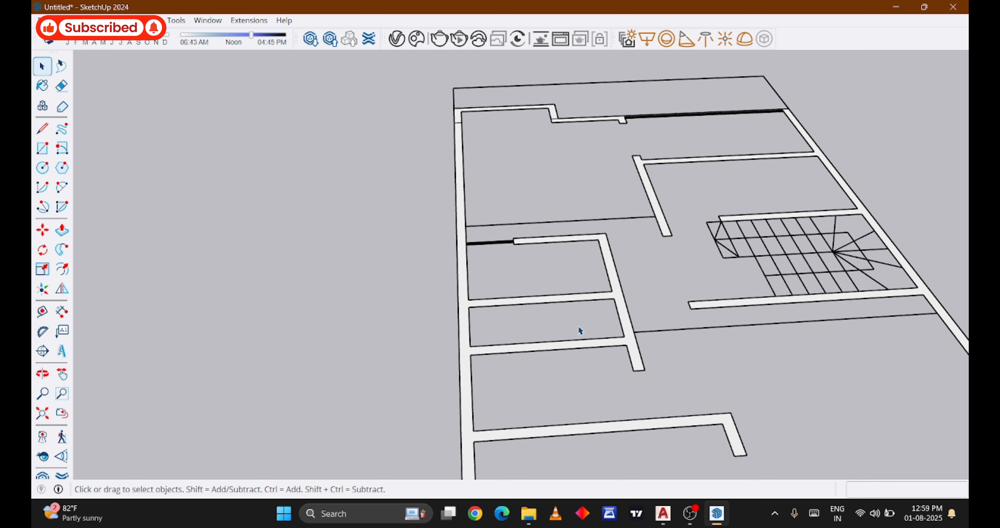
# Extrude the second floor's side, front and interior wall faces 10' upward
pyautogui.scroll(-5, 442, 276)
pyautogui.press('p')
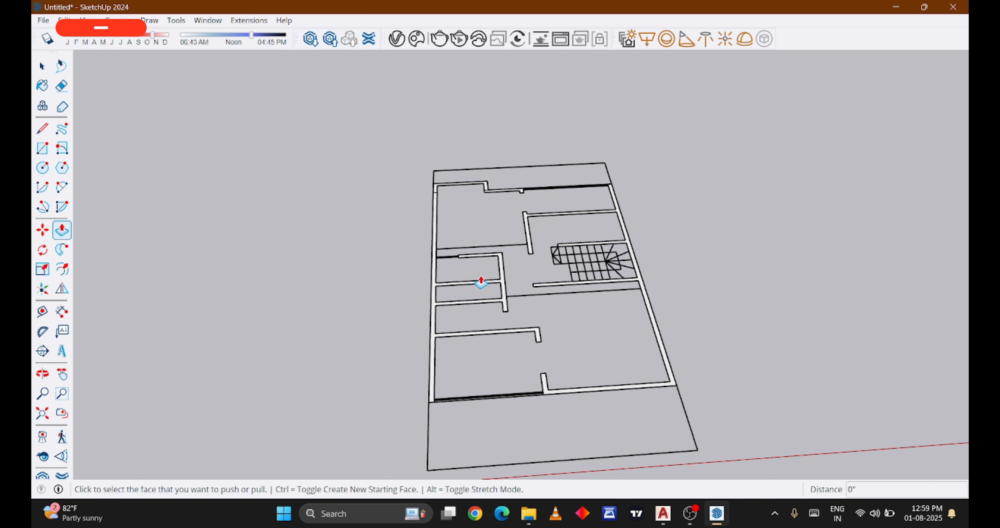
pyautogui.scroll(4, 423, 385)
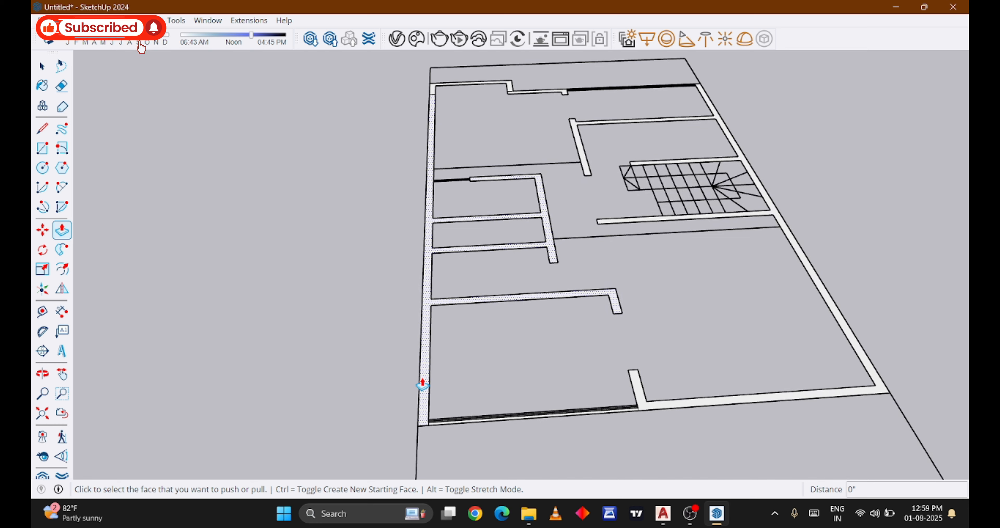
pyautogui.click(422, 384)
pyautogui.write("10'")
pyautogui.press('Return')
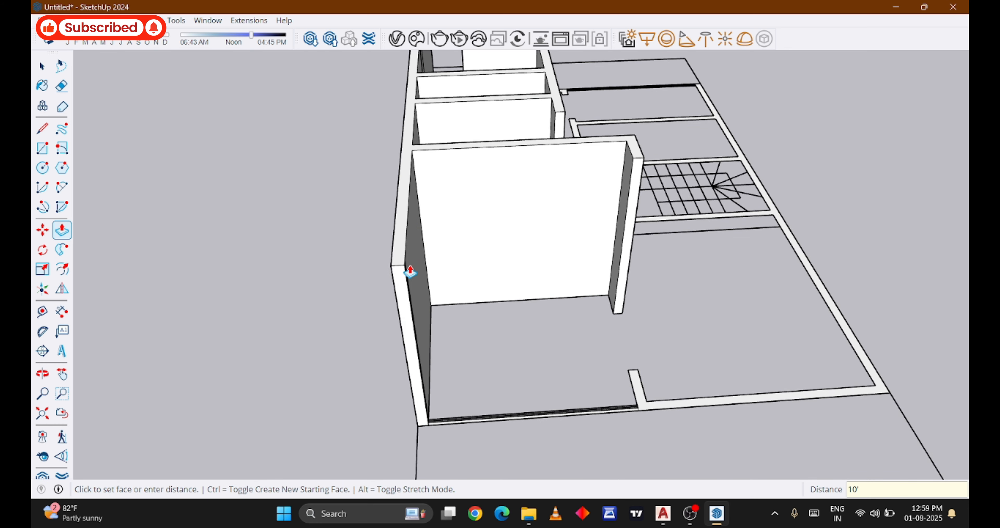
pyautogui.scroll(5, 688, 407)
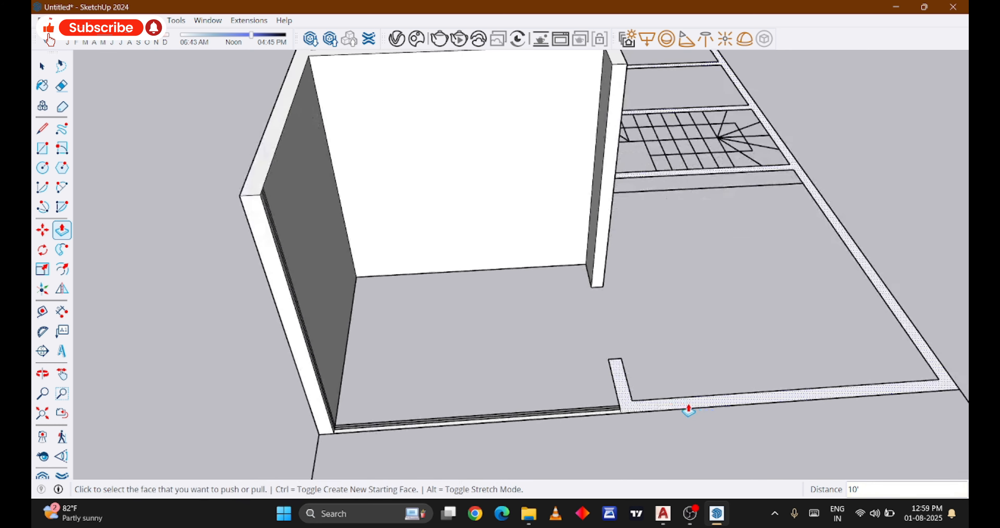
pyautogui.scroll(-10, 459, 370)
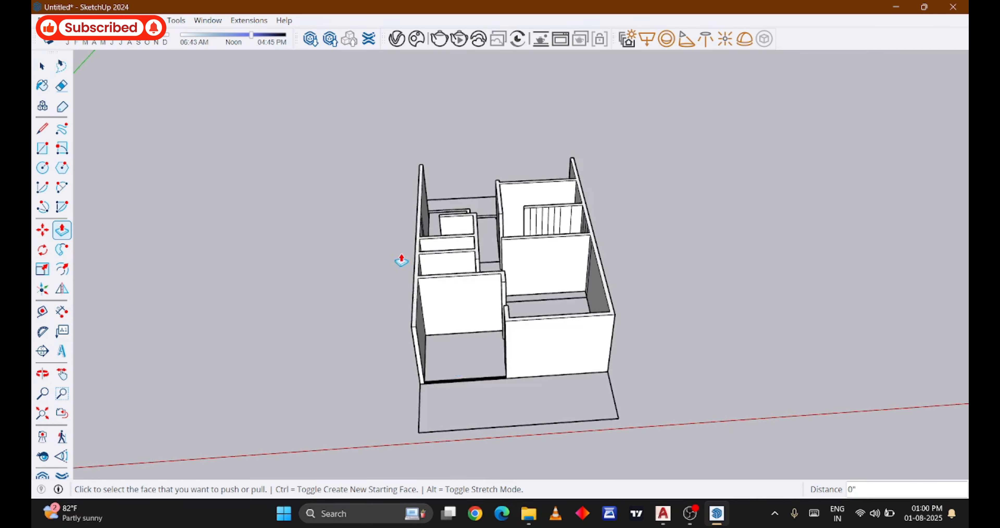
# Extrude the short rear wall segment beside the wide opening by the same 10'
pyautogui.moveTo(402, 260); pyautogui.dragTo(598, 452, button='middle')
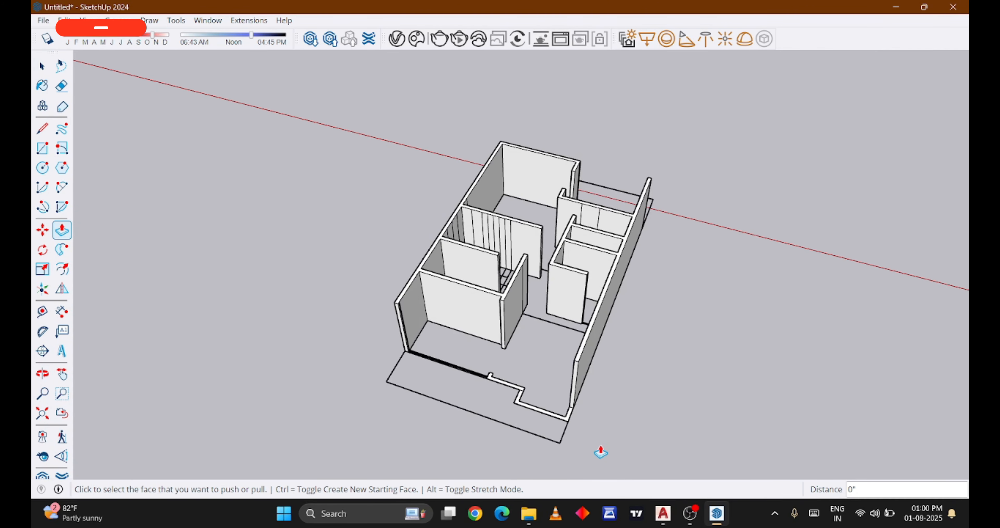
pyautogui.scroll(3, 571, 436)
pyautogui.scroll(4, 570, 436)
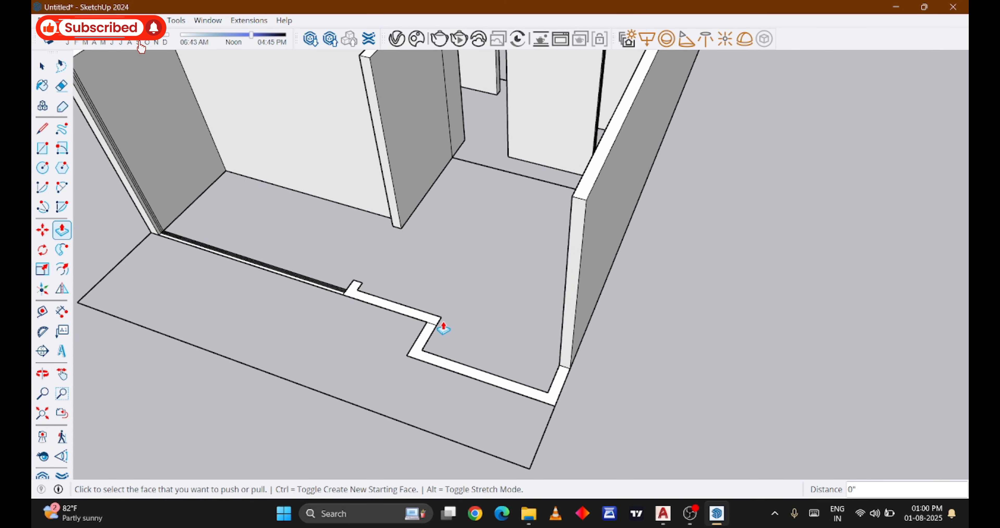
pyautogui.doubleClick(435, 322)
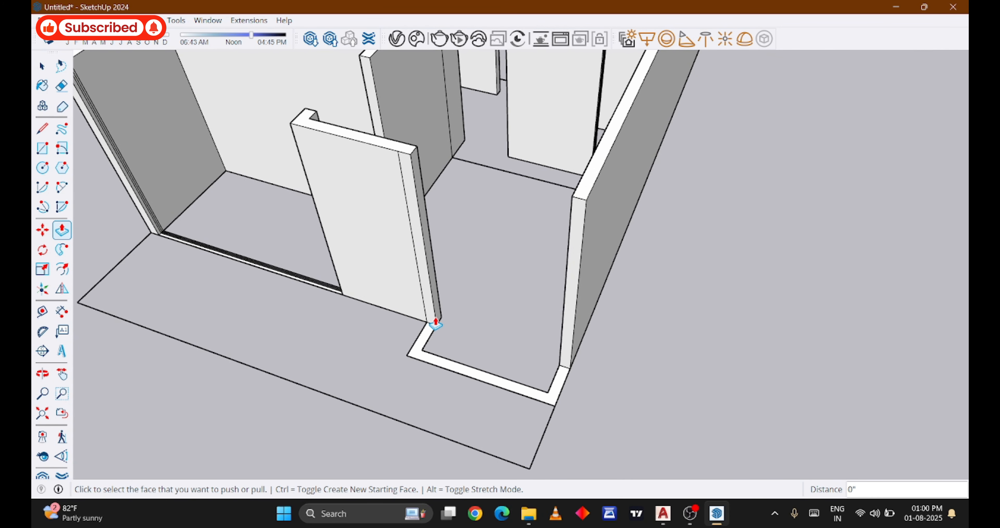
# Extrude the projecting stepped part of the rear wall 7' upward
pyautogui.click(446, 371)
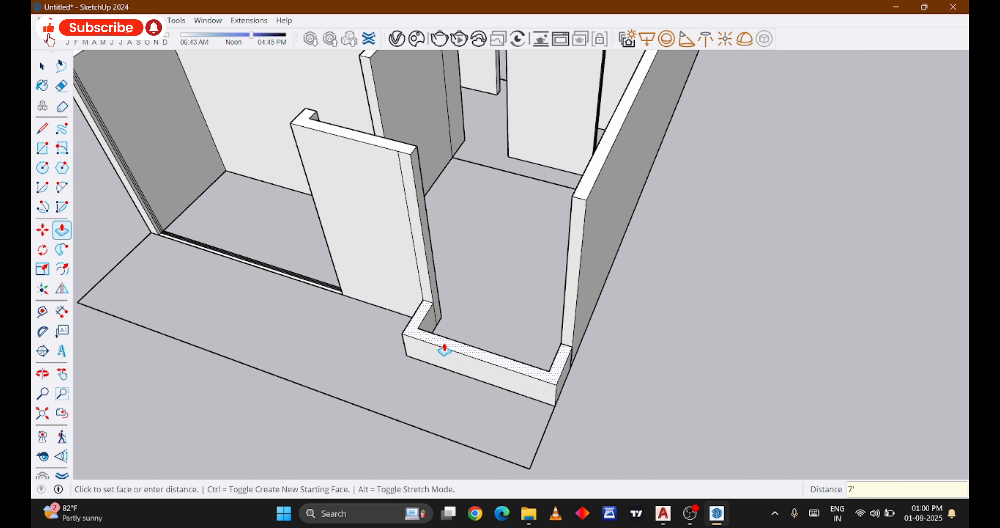
pyautogui.write("7'")
pyautogui.press('Return')
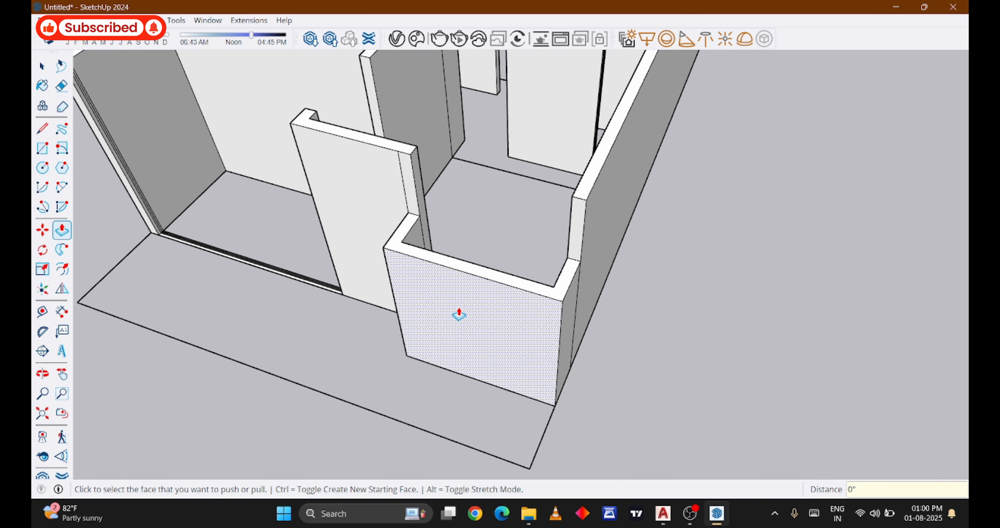
# Outline a 6" high vertical strip along the outer top edge of the projecting rear wall
pyautogui.press('l')
pyautogui.scroll(4, 417, 246)
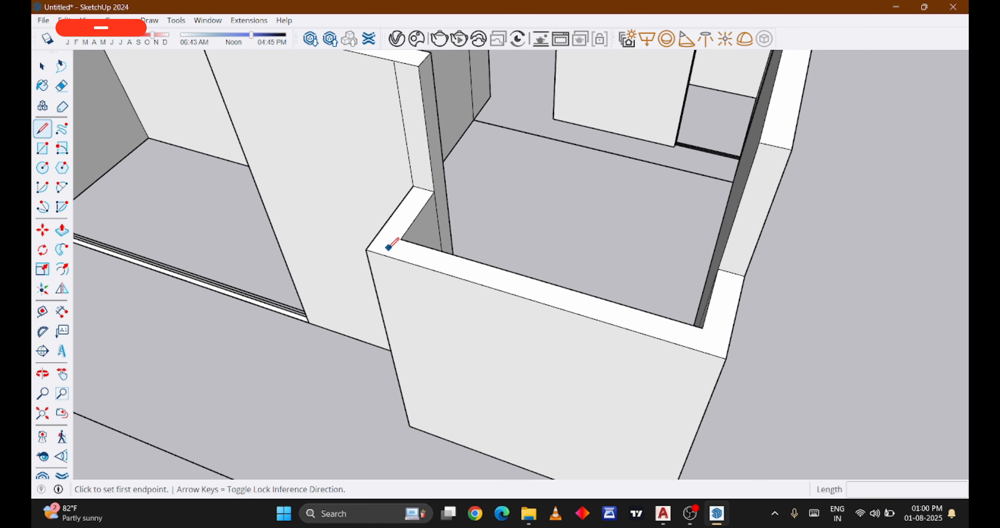
pyautogui.click(367, 249)
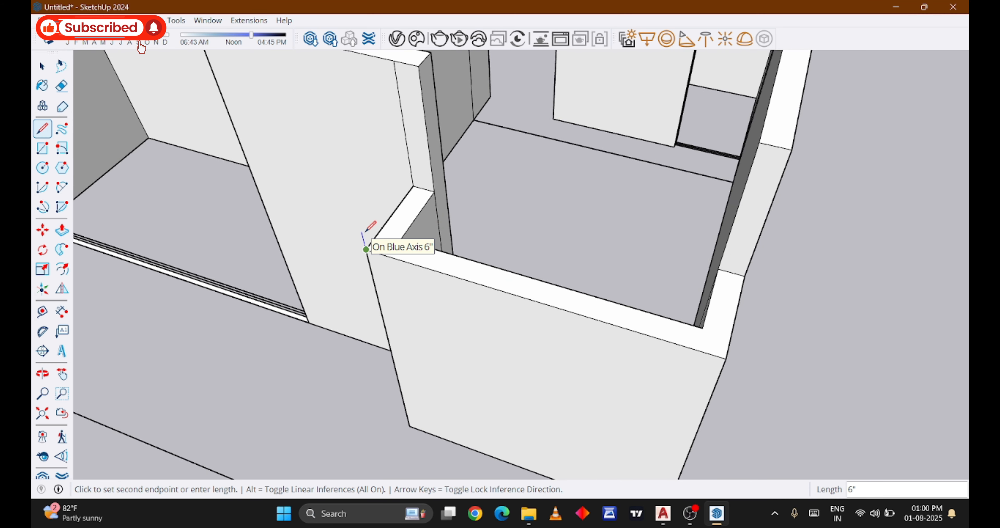
pyautogui.press('Return')
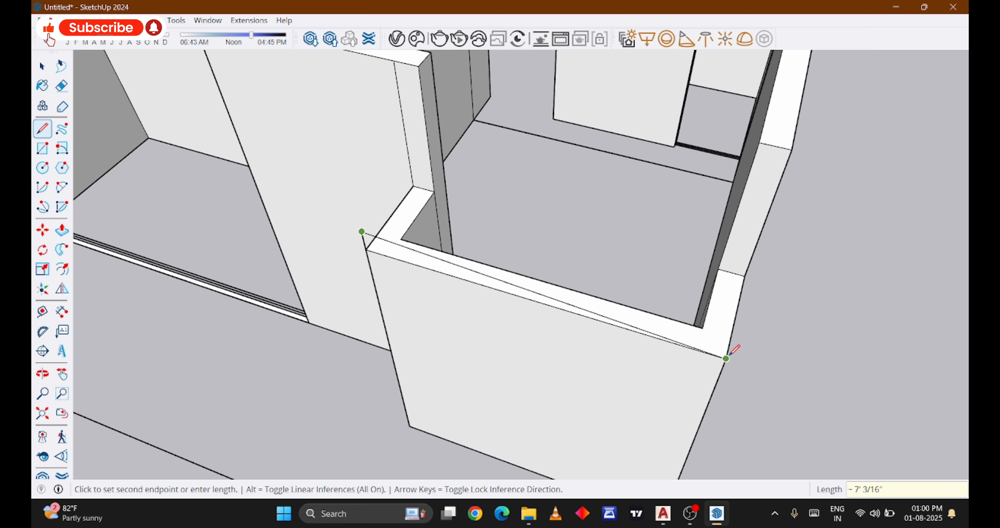
pyautogui.click(733, 341)
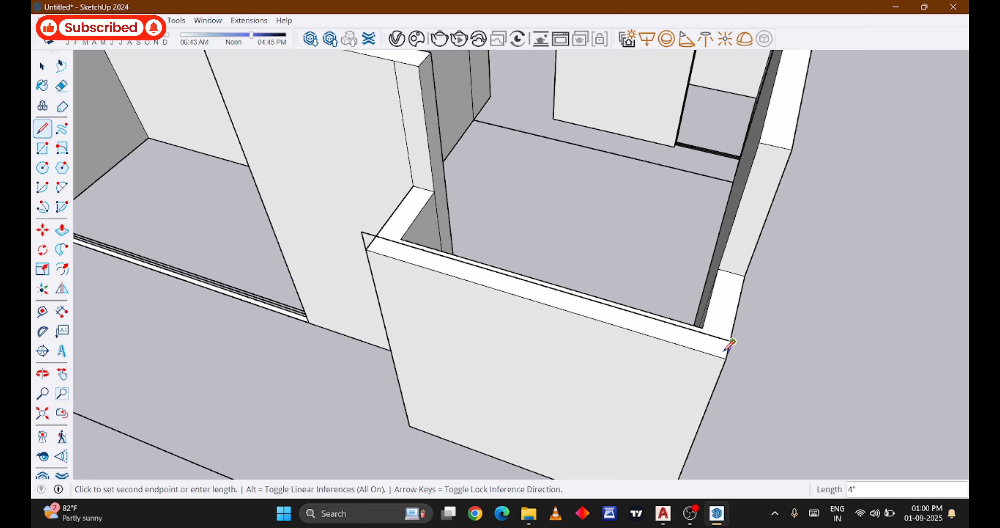
pyautogui.press('Escape')
# Extrude the 6" strip inward over the projecting rear wall to form a slab covering the recess
pyautogui.moveTo(729, 346); pyautogui.dragTo(464, 406, button='middle')
pyautogui.press('p')
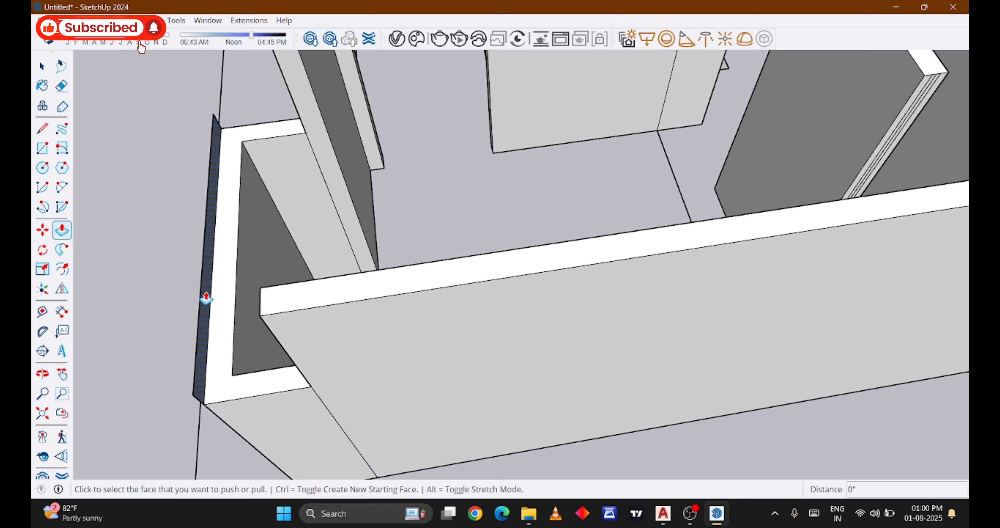
pyautogui.moveTo(206, 298); pyautogui.dragTo(326, 401)
pyautogui.scroll(4, 301, 384)
pyautogui.scroll(-6, 326, 401)
pyautogui.moveTo(325, 401); pyautogui.dragTo(453, 330, button='middle')
pyautogui.scroll(4, 728, 312)
pyautogui.scroll(2, 596, 404)
pyautogui.moveTo(596, 404); pyautogui.dragTo(409, 326, button='middle')
pyautogui.scroll(-3, 350, 290)
pyautogui.scroll(3, 392, 382)
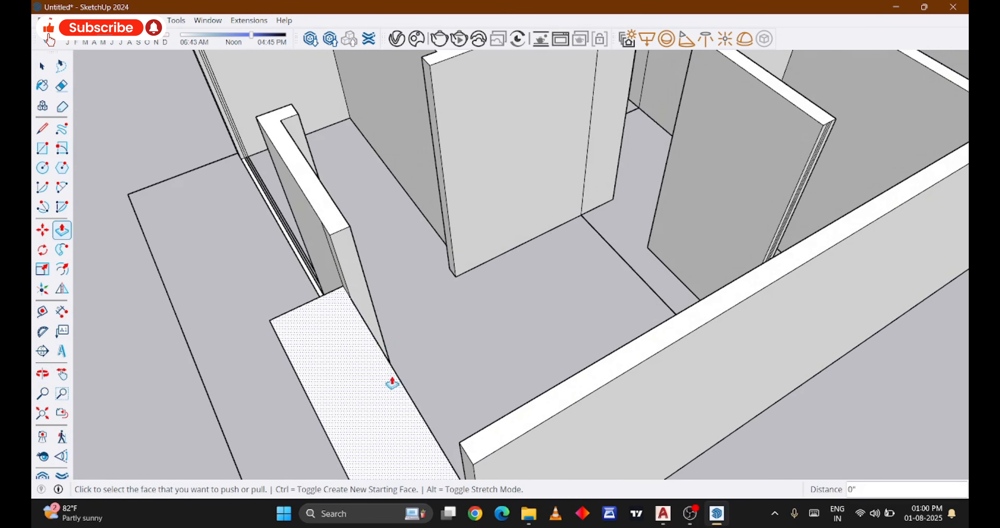
# Pull the slab's inner edge face further inward, flush with the inner face of the adjoining rear wall
pyautogui.moveTo(392, 382); pyautogui.dragTo(229, 289, button='middle')
pyautogui.scroll(2, 236, 285)
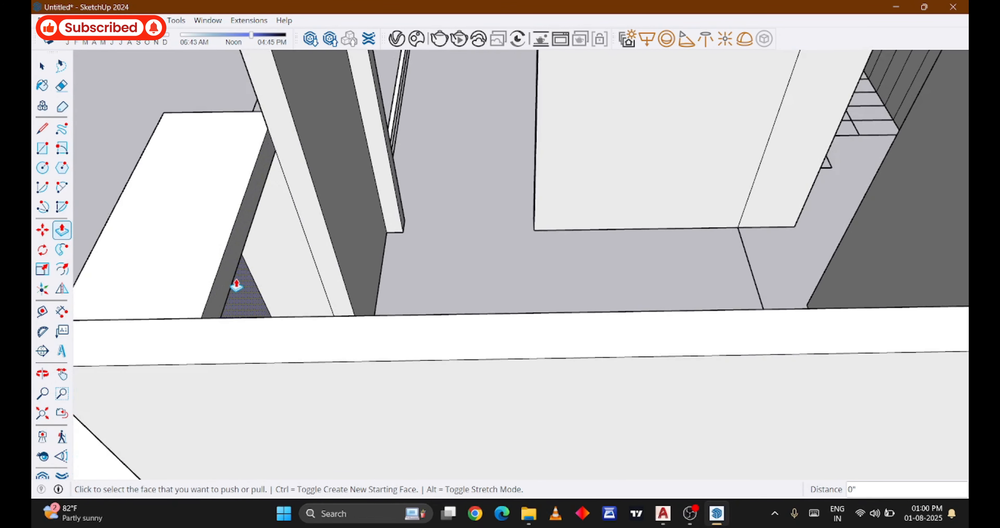
pyautogui.click(224, 278)
pyautogui.click(263, 228)
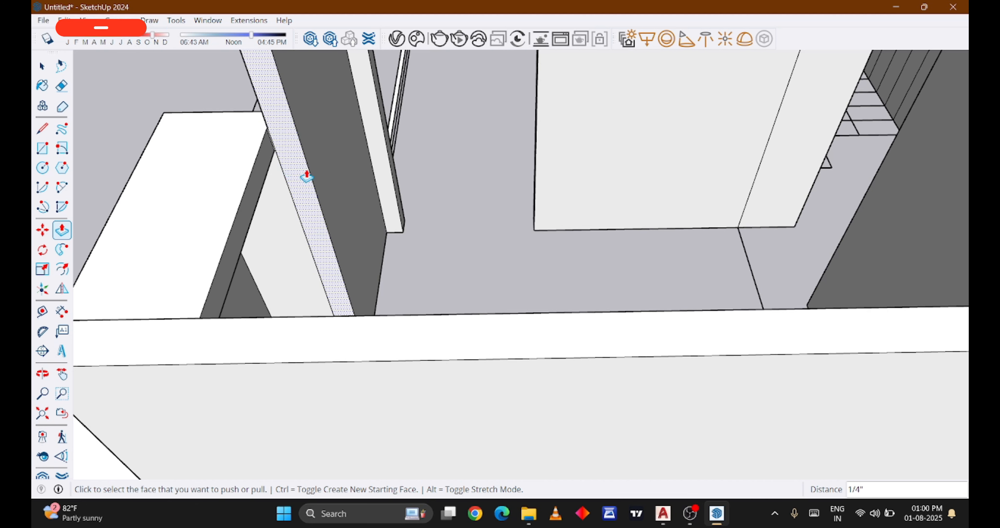
pyautogui.click(264, 167)
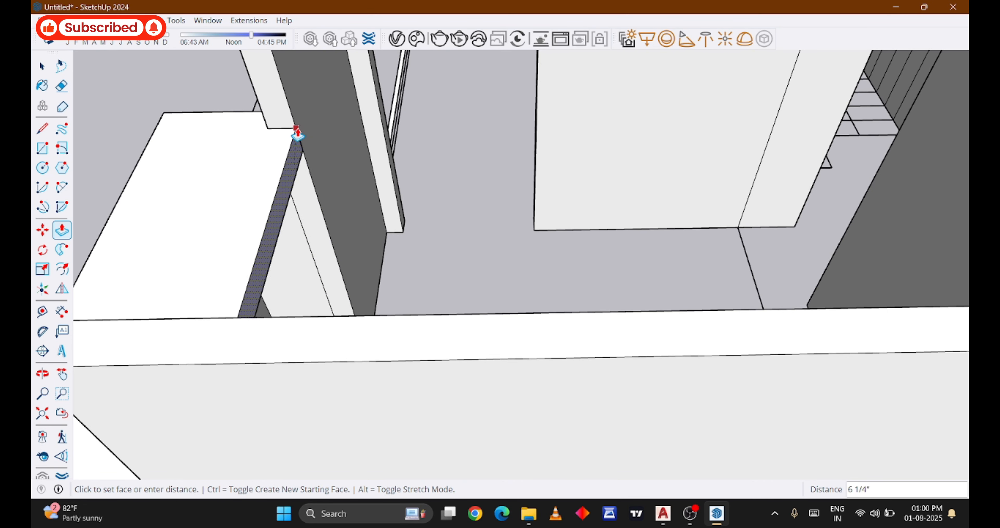
pyautogui.click(296, 133)
# Draw a 6' line across the slab between the wall corners and raise the inner strip level with the adjoining wall tops
pyautogui.press('l')
pyautogui.moveTo(301, 136); pyautogui.dragTo(599, 252, button='middle')
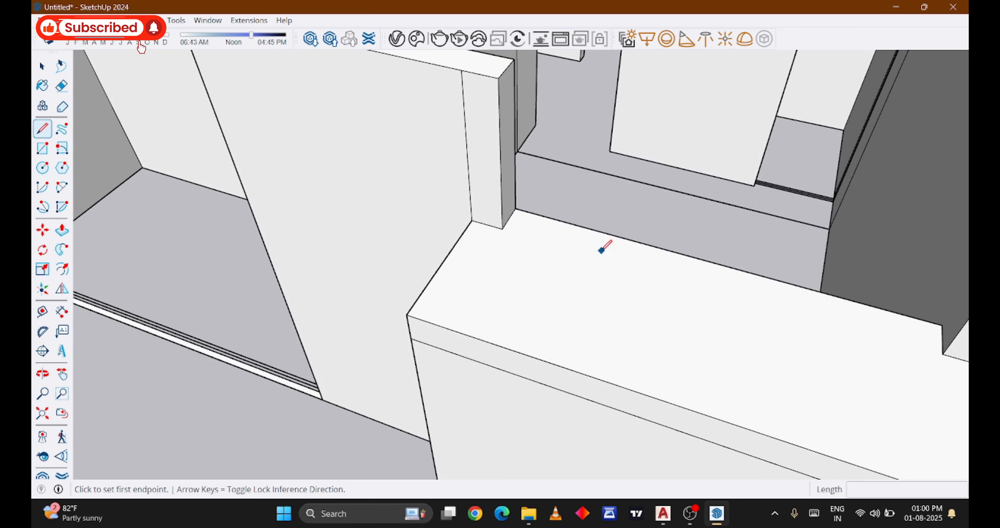
pyautogui.click(503, 227)
pyautogui.click(943, 352)
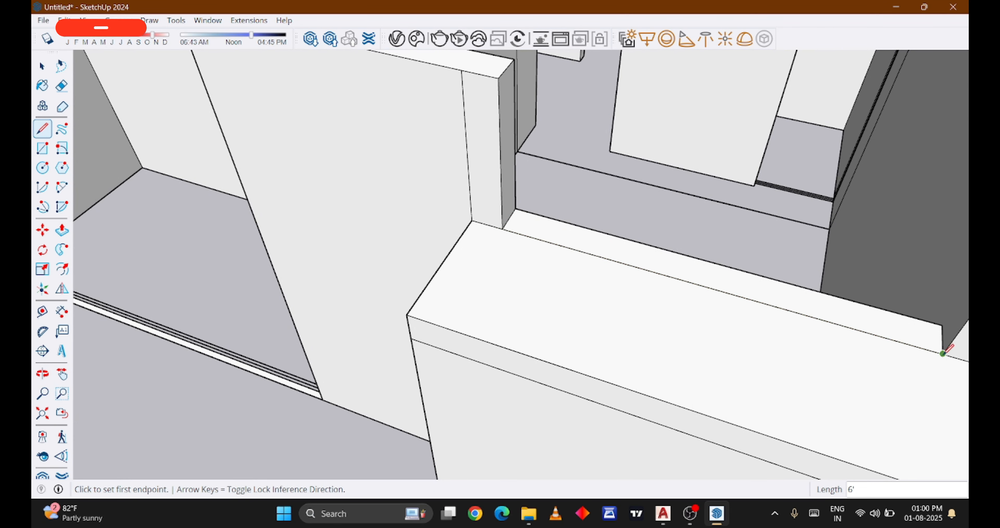
pyautogui.press('p')
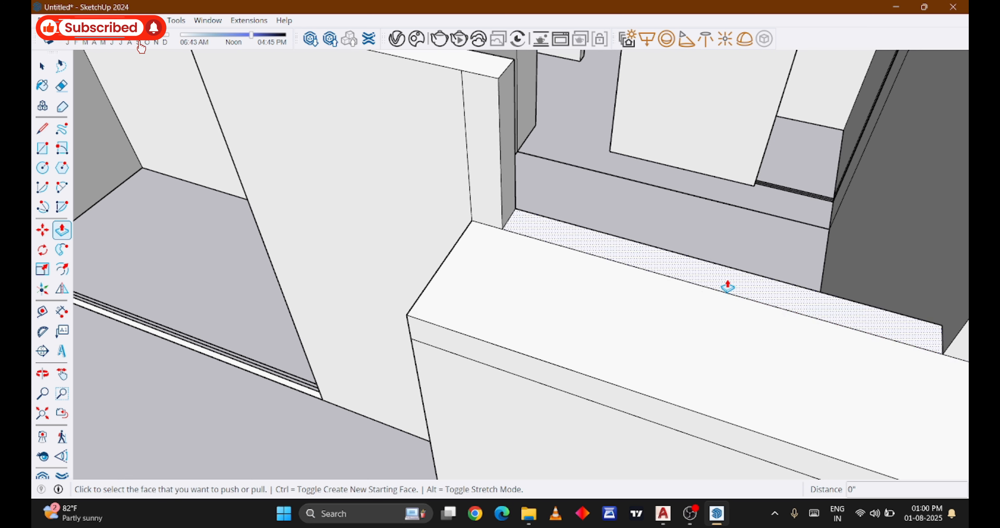
pyautogui.click(521, 232)
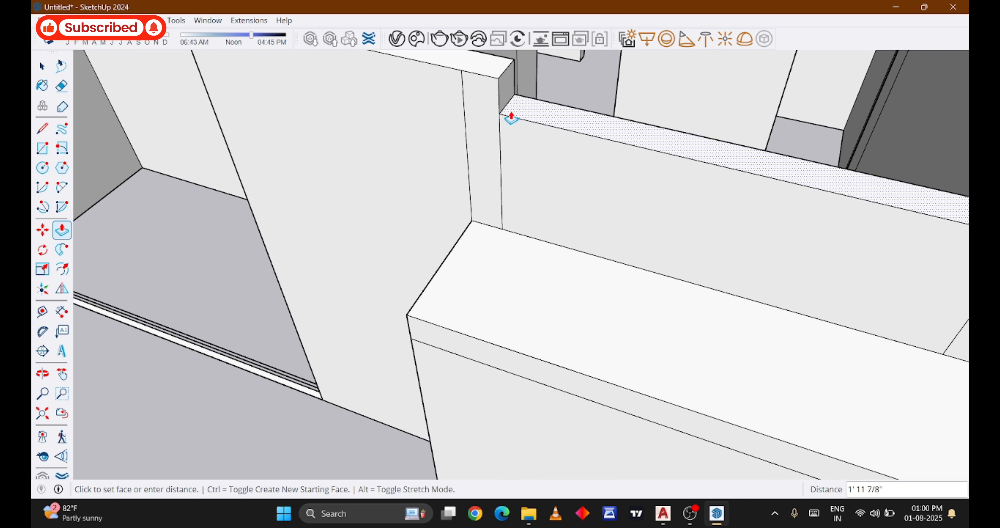
pyautogui.click(497, 80)
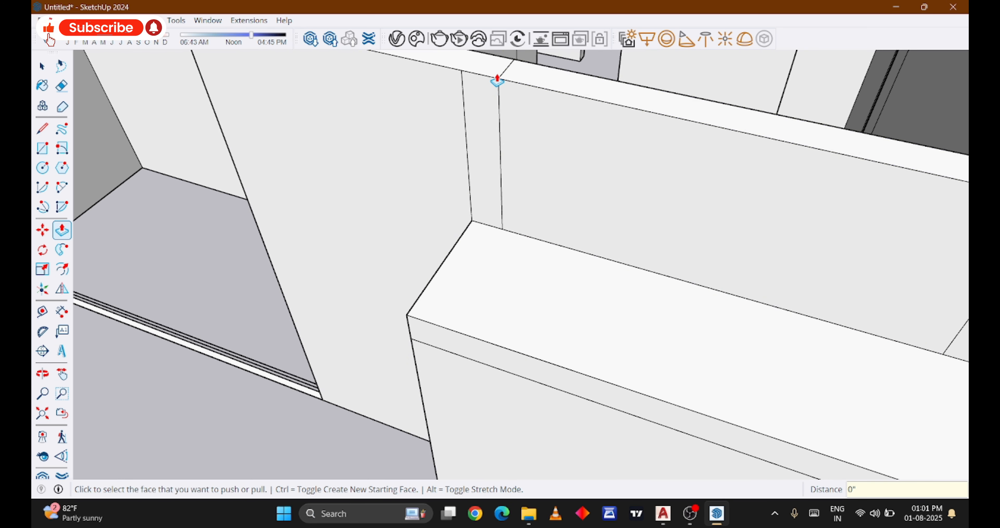
# Erase the vertical seam lines where the raised wall above the slab meets the adjoining rear wall
pyautogui.press('e')
pyautogui.moveTo(500, 116); pyautogui.dragTo(502, 116)
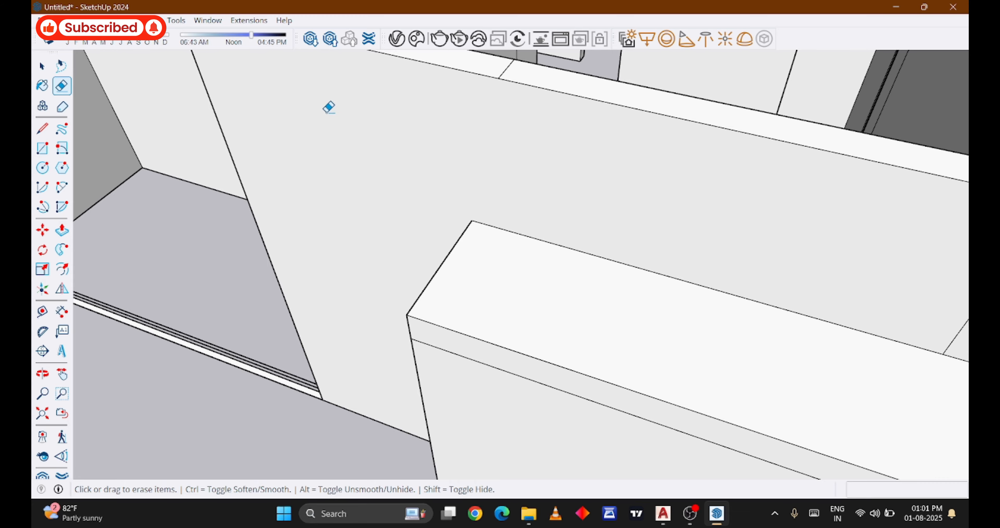
pyautogui.scroll(-10, 329, 107)
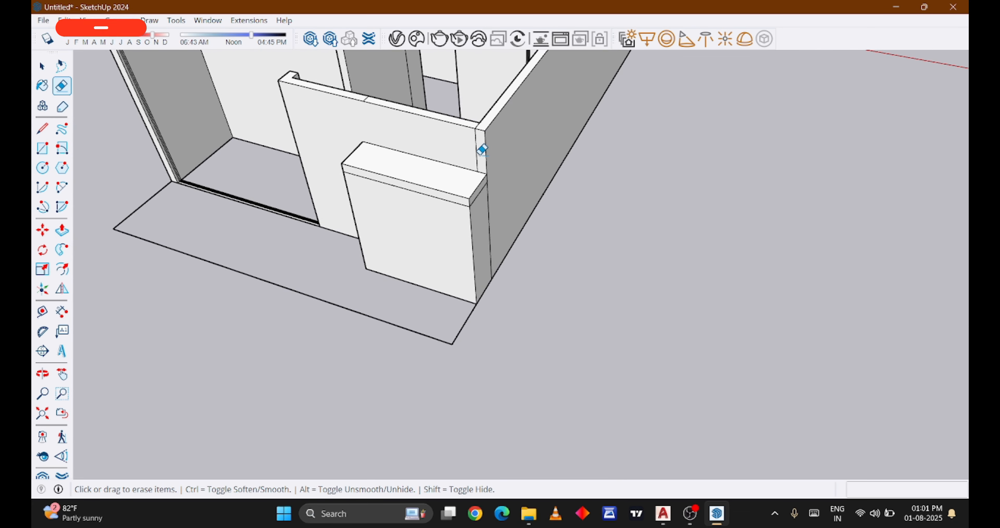
pyautogui.scroll(-8, 415, 177)
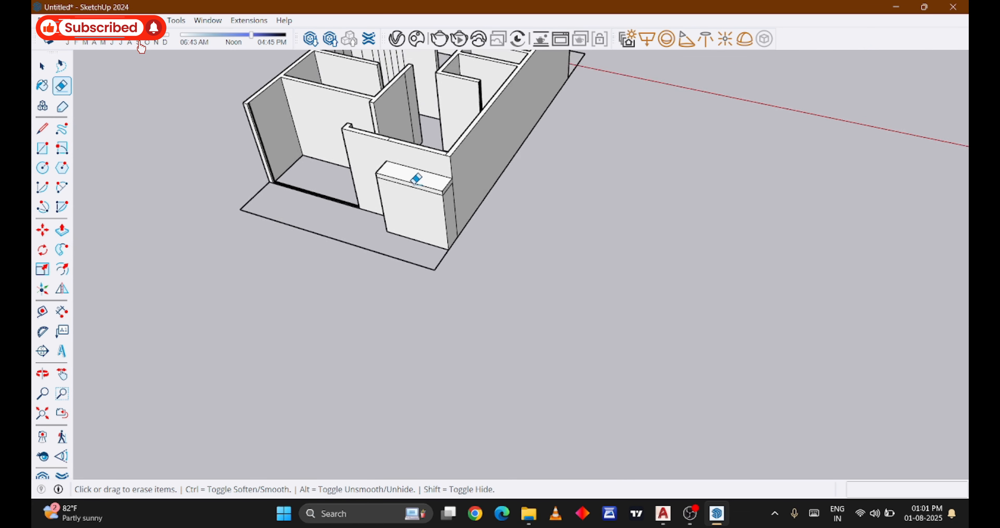
# Draw a 6" vertical line up from the top outer corner at the closed end of the second floor's front wall
pyautogui.scroll(3, 449, 89)
pyautogui.scroll(2, 416, 79)
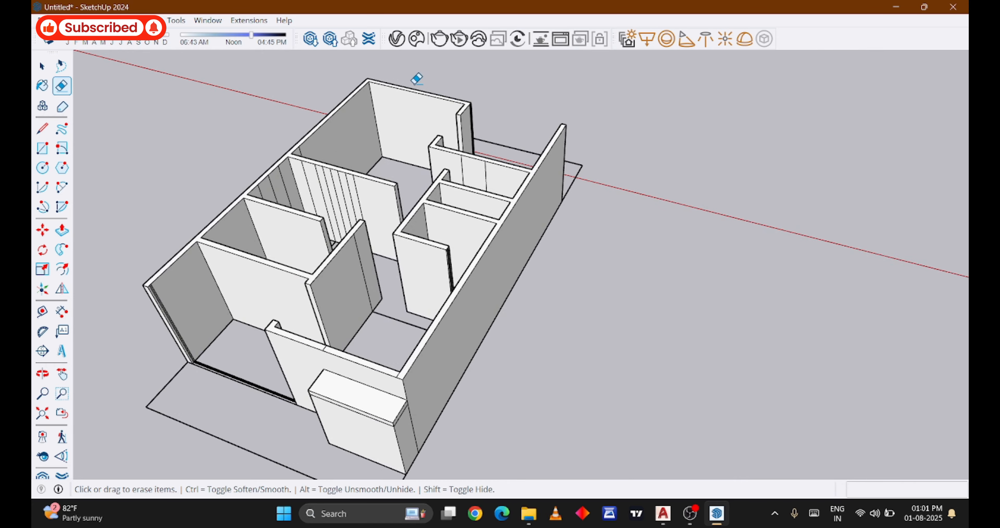
pyautogui.press('l')
pyautogui.moveTo(614, 171); pyautogui.dragTo(173, 139, button='middle')
pyautogui.scroll(6, 879, 267)
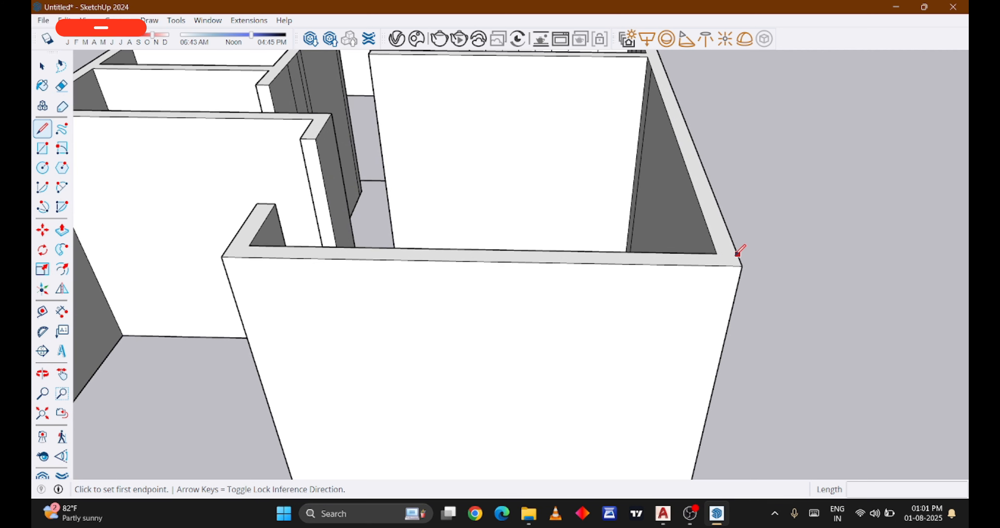
pyautogui.click(742, 265)
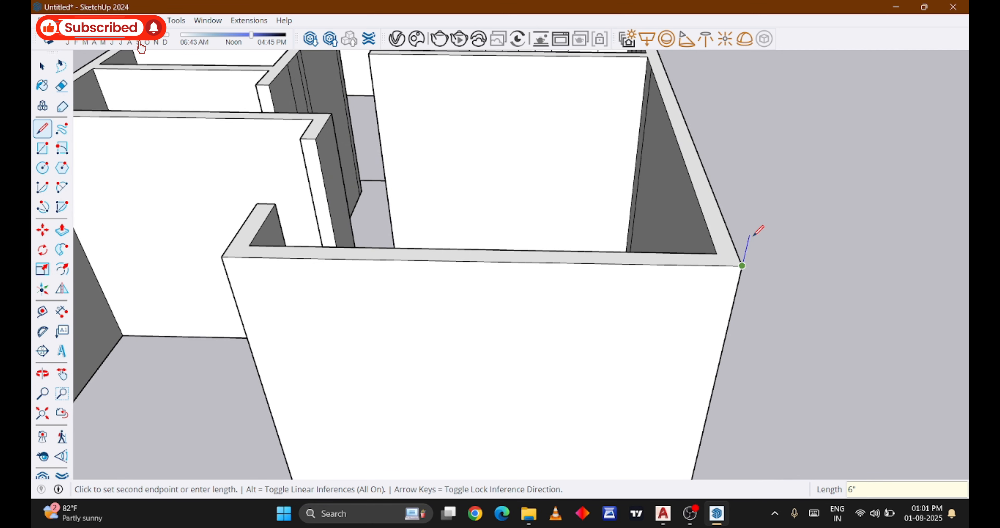
pyautogui.scroll(-3, 754, 230)
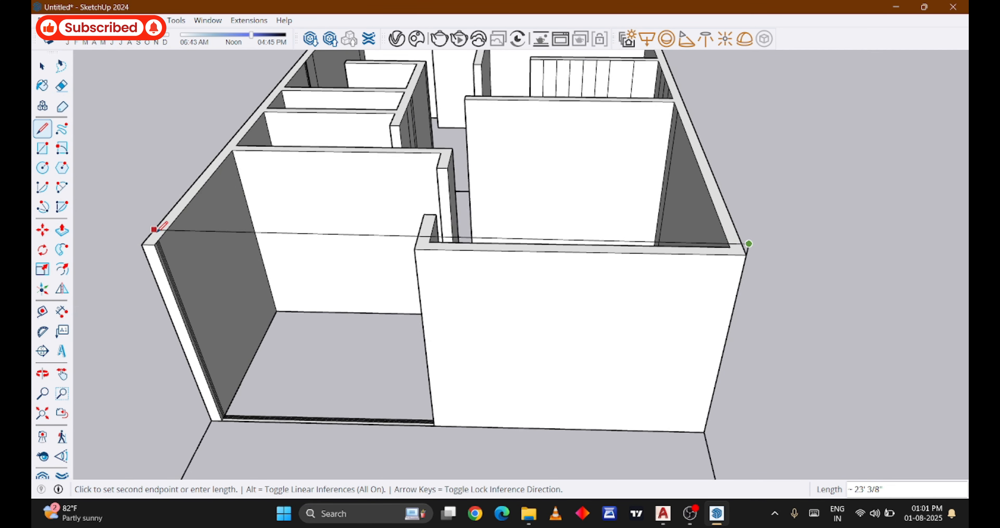
pyautogui.scroll(2, 141, 246)
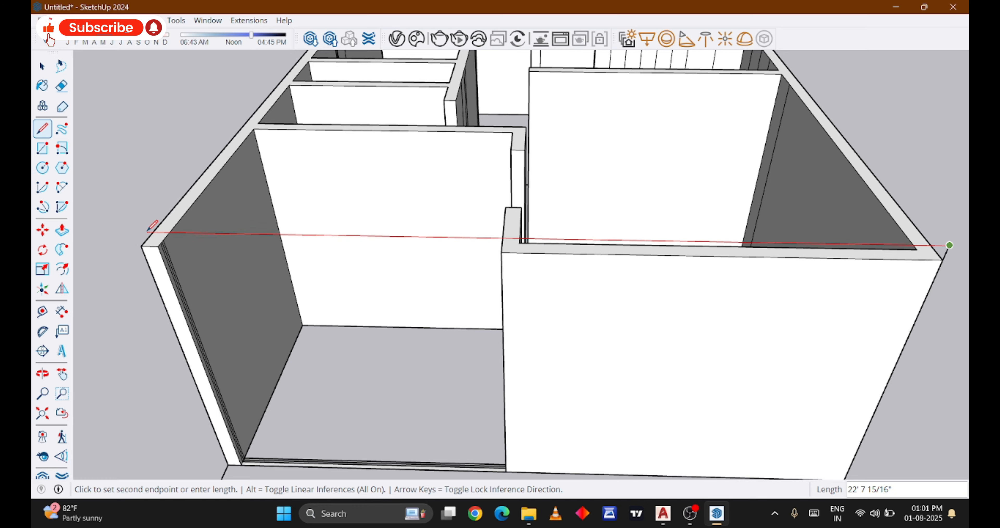
pyautogui.moveTo(148, 232)
pyautogui.mouseDown(button='middle')
pyautogui.moveTo(217, 214)
pyautogui.moveTo(271, 140)
pyautogui.moveTo(194, 156)
pyautogui.mouseUp(button='middle')
pyautogui.scroll(3, 272, 140)
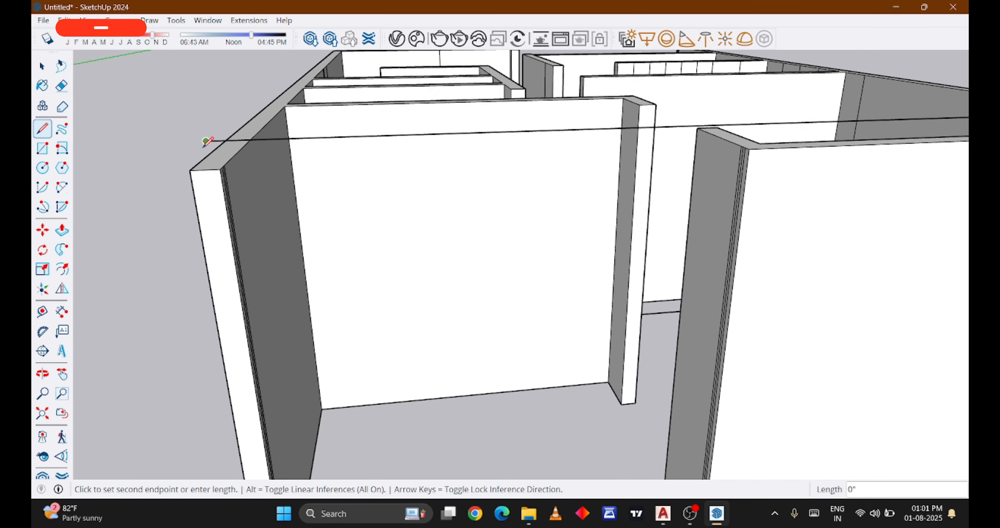
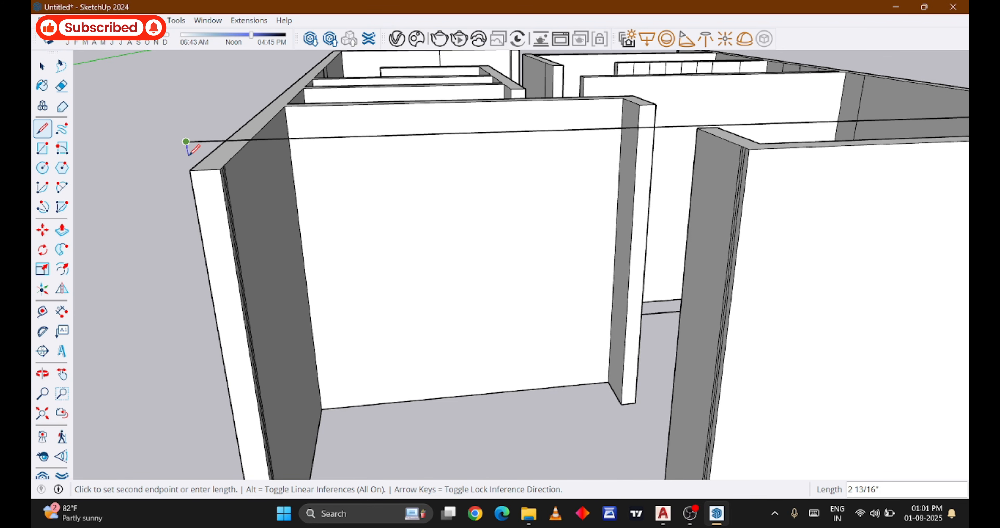
pyautogui.click(190, 168)
pyautogui.moveTo(200, 168); pyautogui.dragTo(338, 183, button='middle')
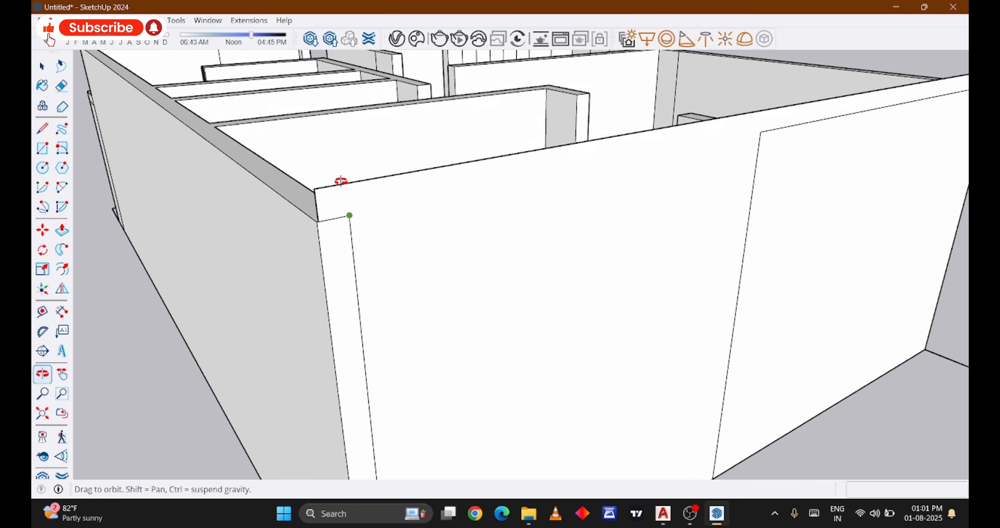
pyautogui.press('space')
pyautogui.click(388, 215)
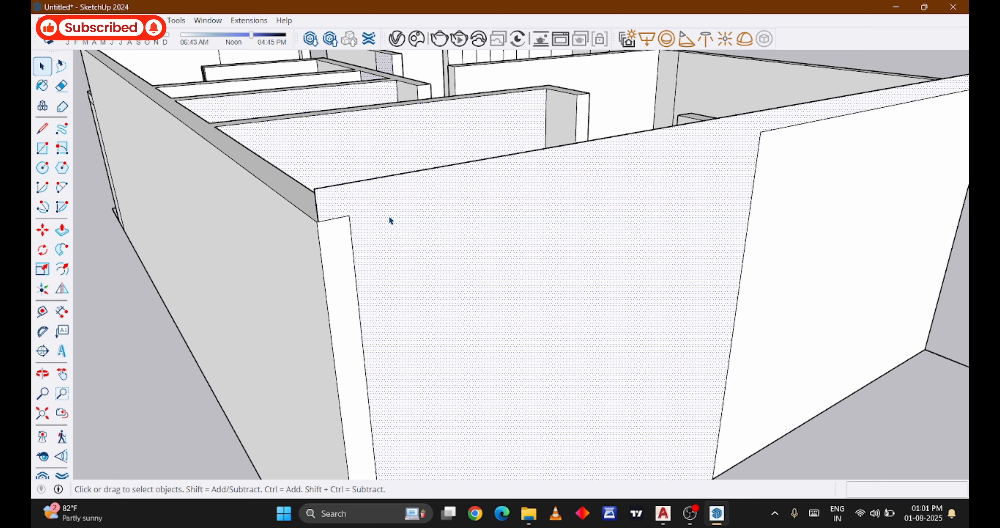
pyautogui.hotkey('ctrl', 'x')
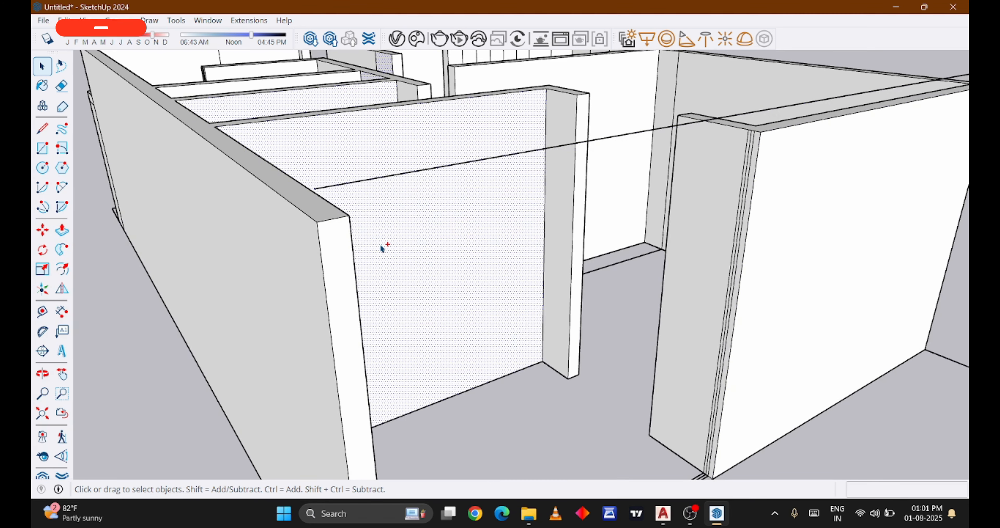
pyautogui.moveTo(390, 241); pyautogui.dragTo(302, 238, button='middle')
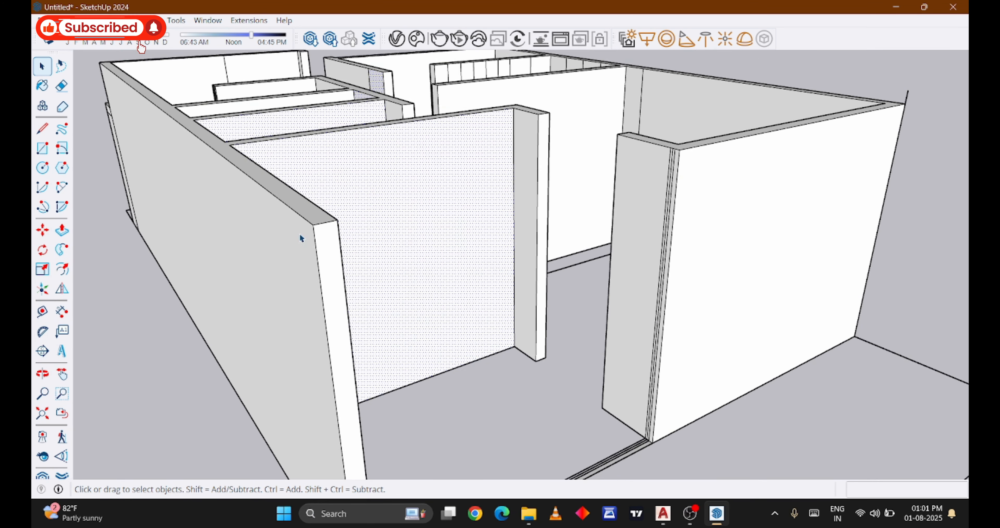
# Draw a 6" vertical line up from the opposite side wall's front corner and connect it across the front to the existing 6" line's top
pyautogui.press('l')
pyautogui.scroll(1, 307, 220)
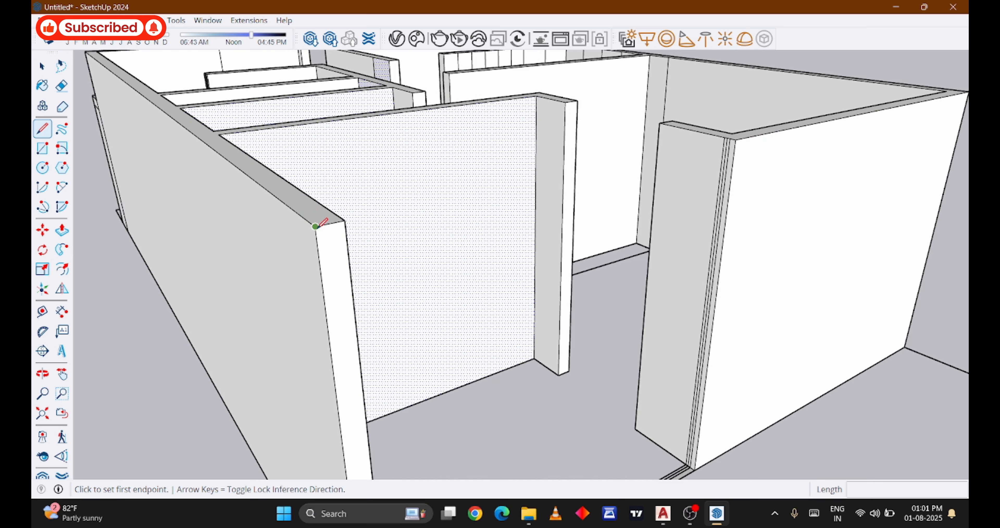
pyautogui.click(315, 225)
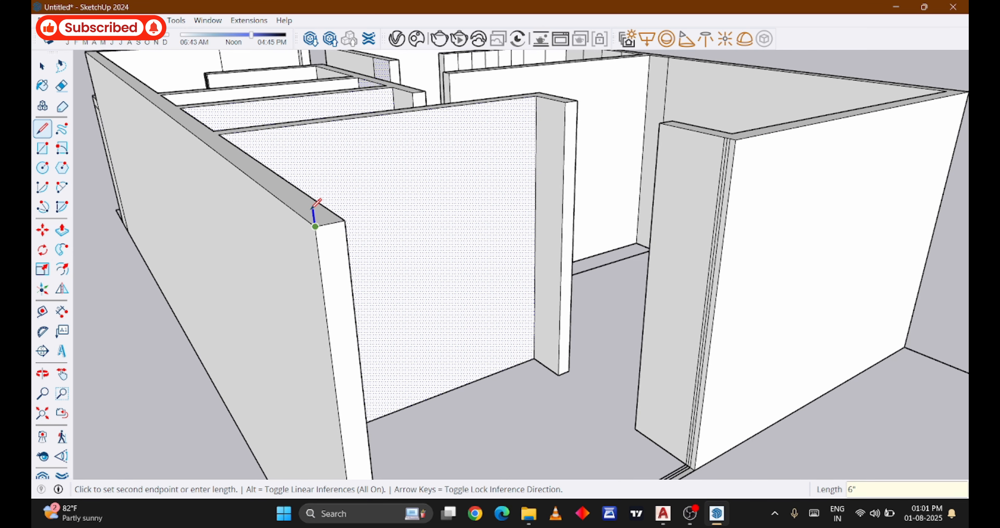
pyautogui.scroll(-3, 314, 208)
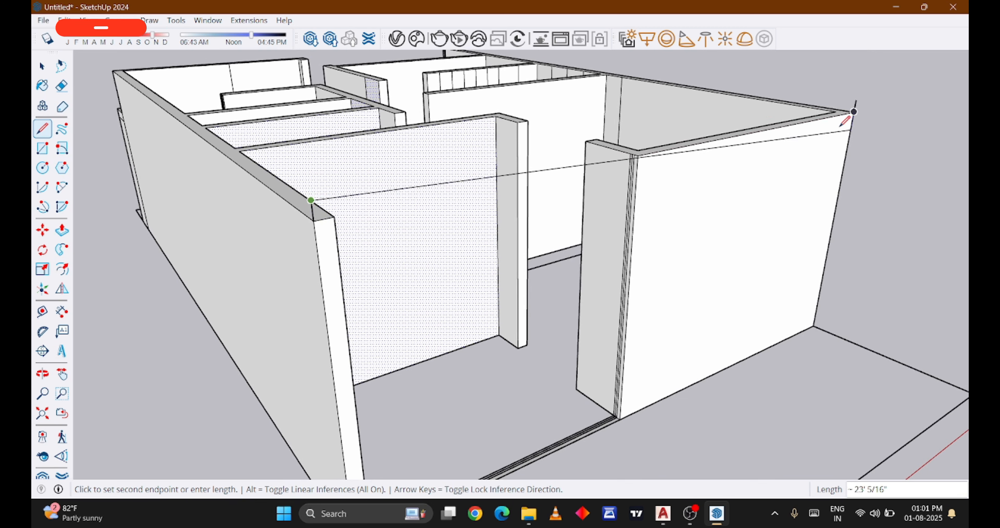
pyautogui.click(855, 102)
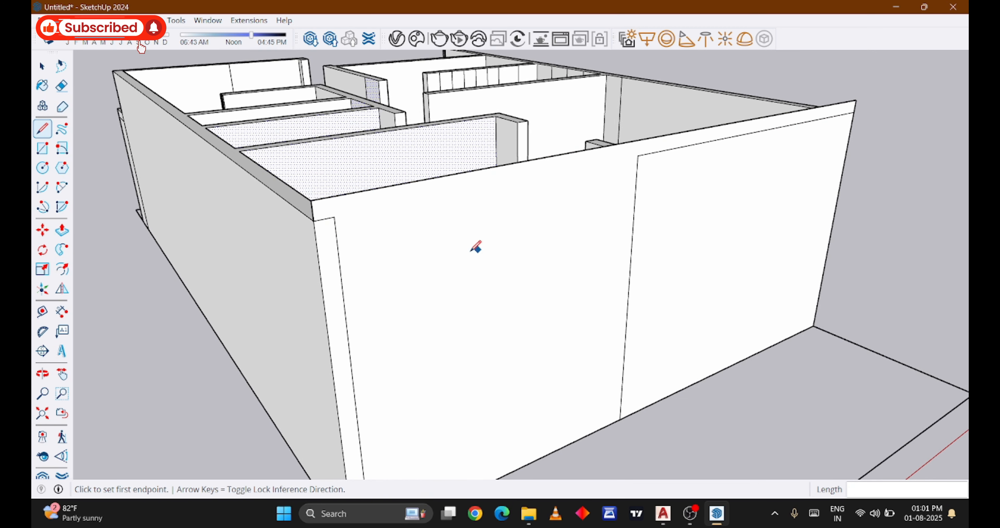
# Draw a line along the top of the front opening between the wall corners and delete the face filling the opening below it
pyautogui.click(335, 216)
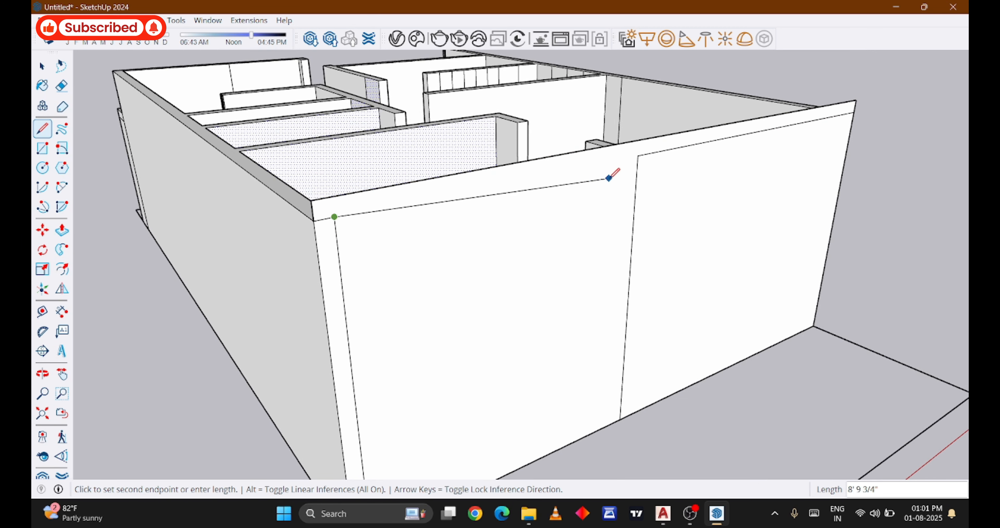
pyautogui.click(641, 155)
pyautogui.press('space')
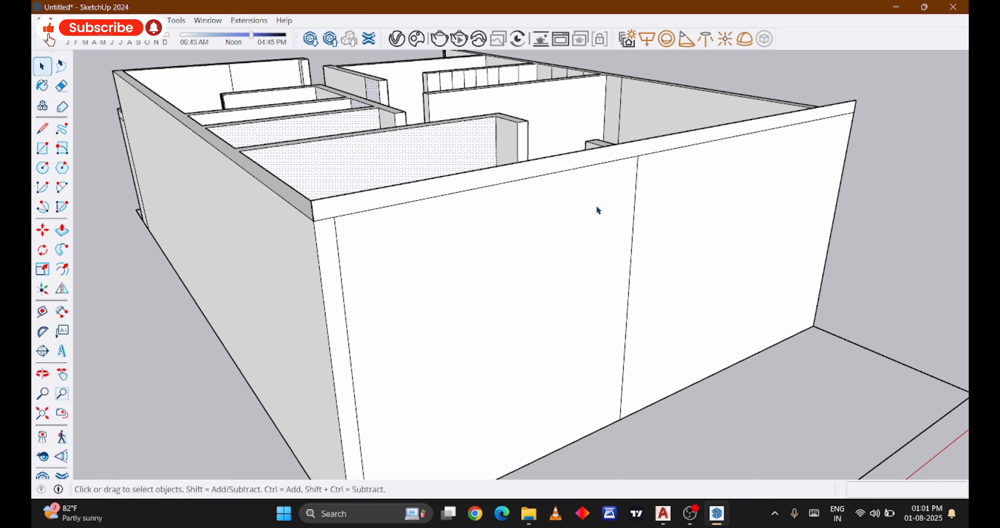
pyautogui.click(597, 208)
pyautogui.press('Delete')
# Extrude the 6" strip above the front wall 33' back over the second floor to form its roof slab
pyautogui.moveTo(500, 206); pyautogui.dragTo(834, 319, button='middle')
pyautogui.press('p')
pyautogui.click(934, 268)
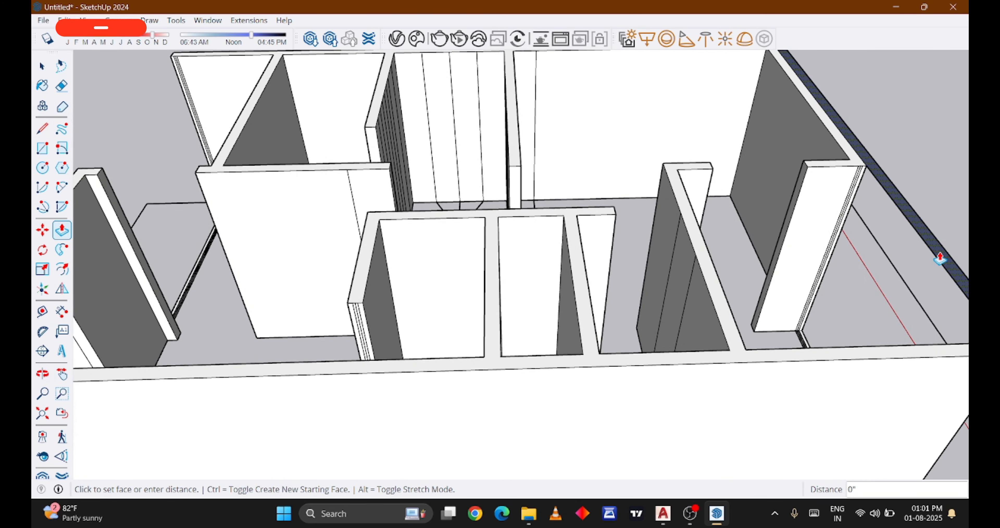
pyautogui.scroll(-5, 893, 252)
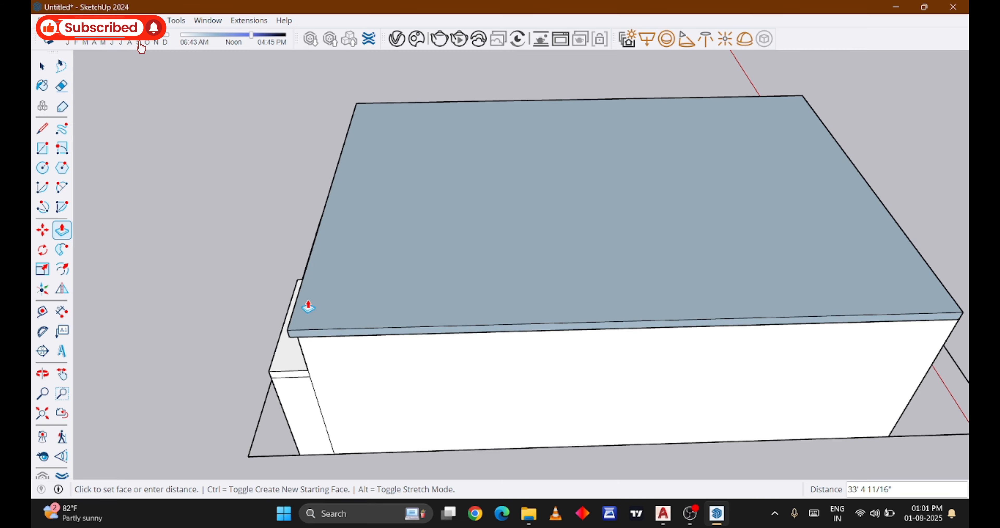
pyautogui.scroll(5, 305, 307)
pyautogui.click(299, 348)
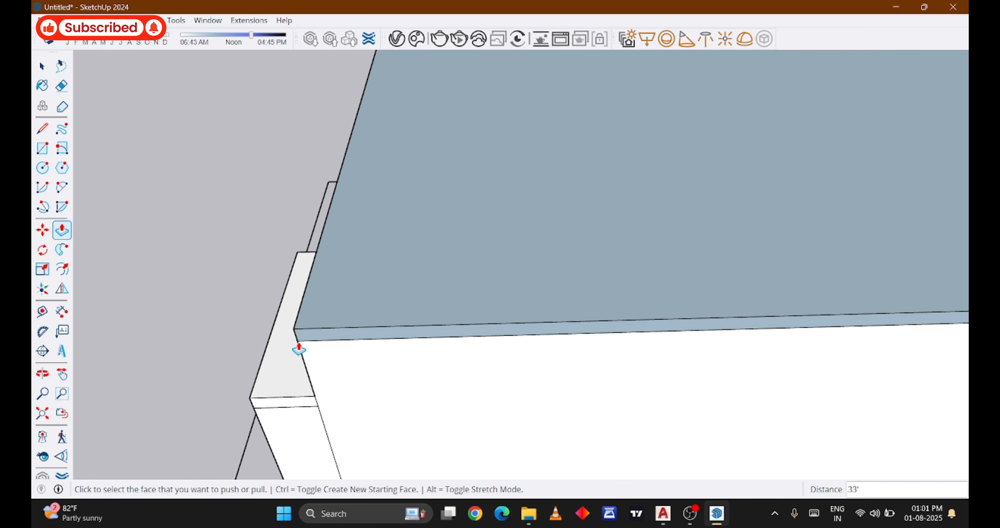
# Reverse the top face of the second floor's roof slab so its front side faces up
pyautogui.scroll(-5, 299, 348)
pyautogui.press('space')
pyautogui.moveTo(501, 274); pyautogui.dragTo(224, 335, button='middle')
pyautogui.moveTo(650, 339); pyautogui.dragTo(527, 318, button='middle')
pyautogui.click(528, 322)
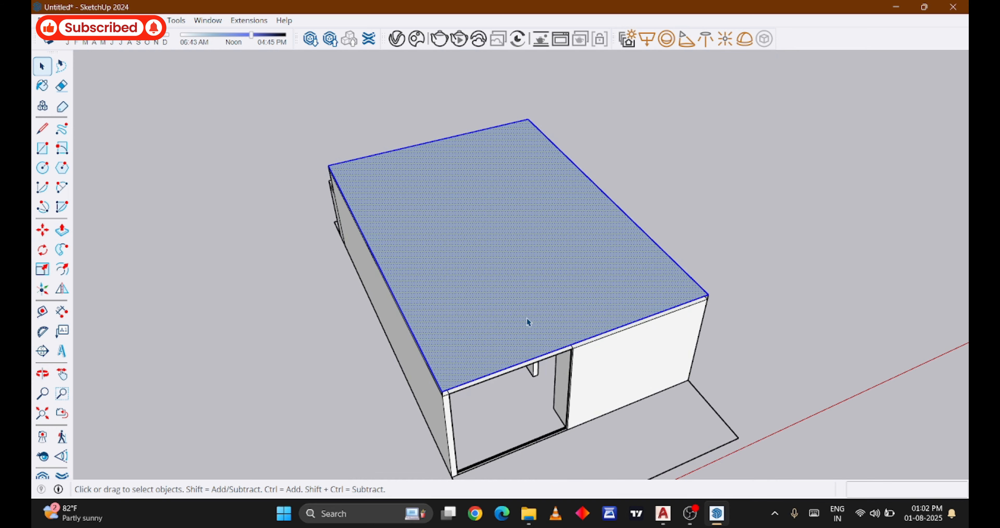
pyautogui.doubleClick(528, 321)
pyautogui.click(528, 322)
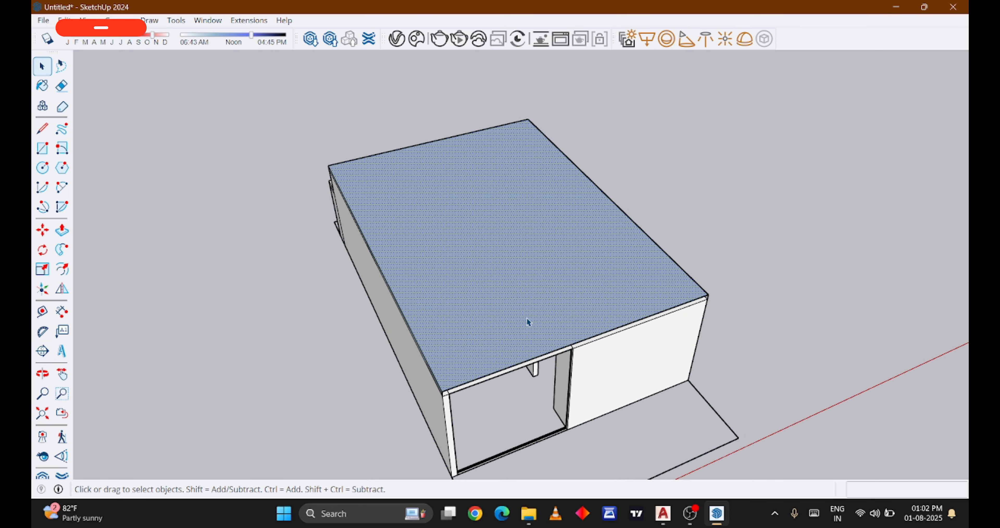
pyautogui.rightClick(528, 322)
pyautogui.click(619, 224)
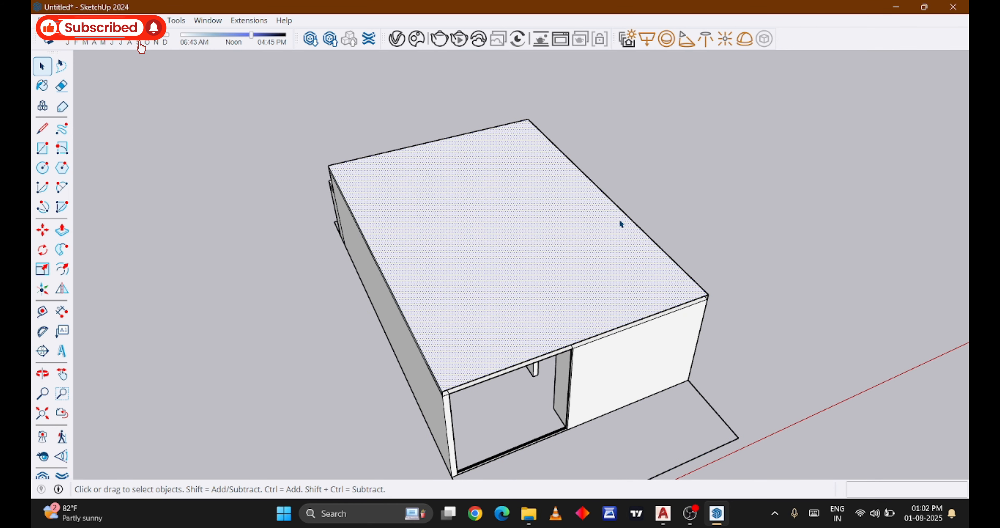
# Draw a 23' by 6" rectangle across the open front end of the roof slab to close it
pyautogui.moveTo(699, 227); pyautogui.dragTo(527, 245, button='middle')
pyautogui.moveTo(514, 263); pyautogui.dragTo(504, 264)
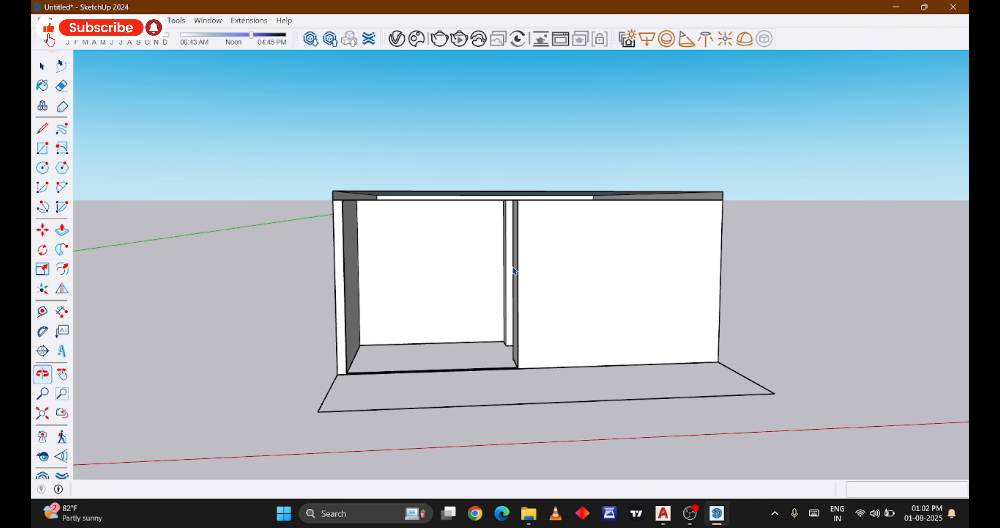
pyautogui.press('r')
pyautogui.scroll(5, 357, 194)
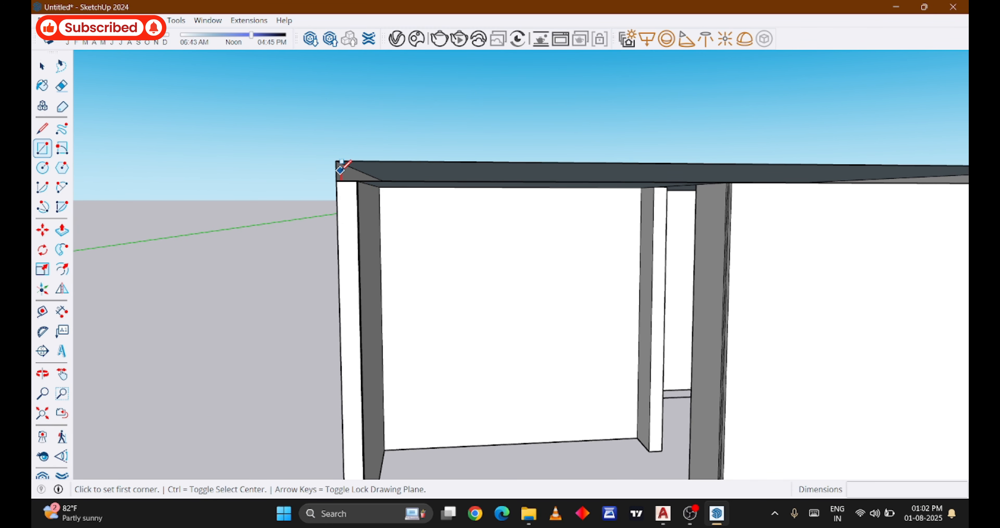
pyautogui.click(337, 160)
pyautogui.scroll(-3, 349, 171)
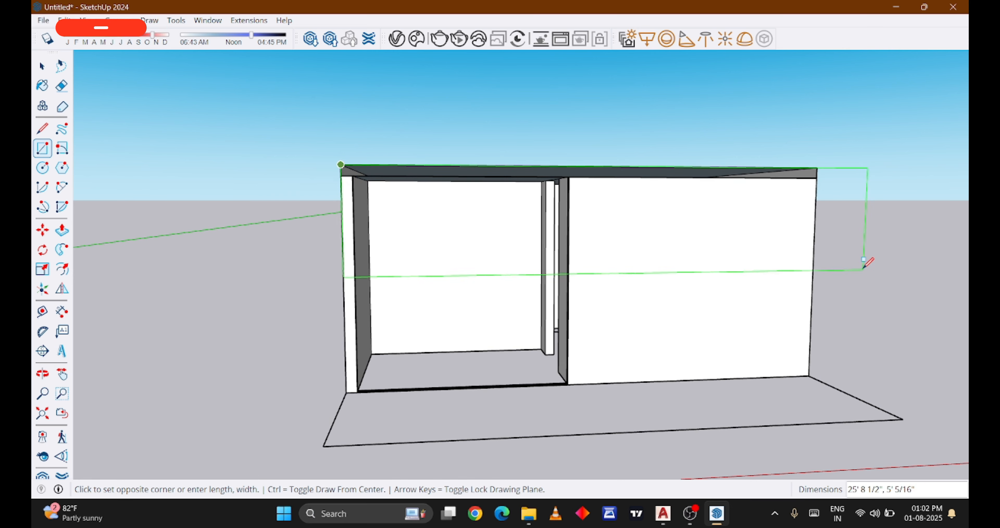
pyautogui.scroll(1, 819, 175)
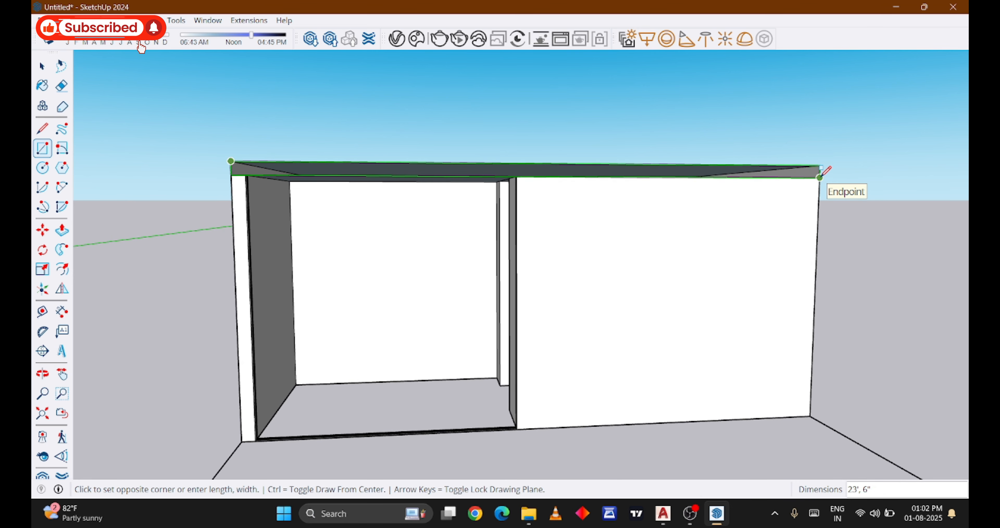
pyautogui.scroll(3, 823, 175)
pyautogui.scroll(-2, 821, 176)
pyautogui.click(821, 176)
# Delete the unwanted face covering the second floor's front opening beneath the roof slab
pyautogui.scroll(-3, 822, 171)
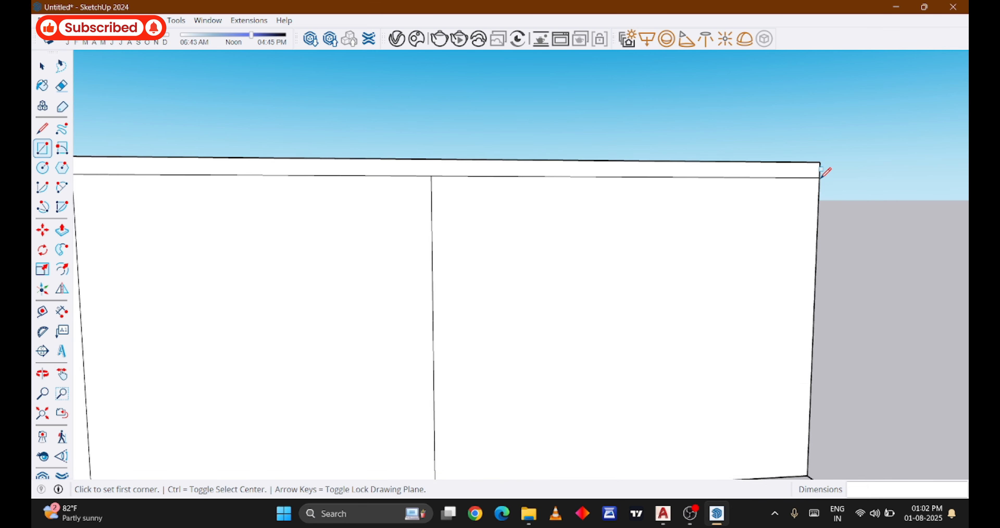
pyautogui.press('space')
pyautogui.click(505, 259)
pyautogui.press('Delete')
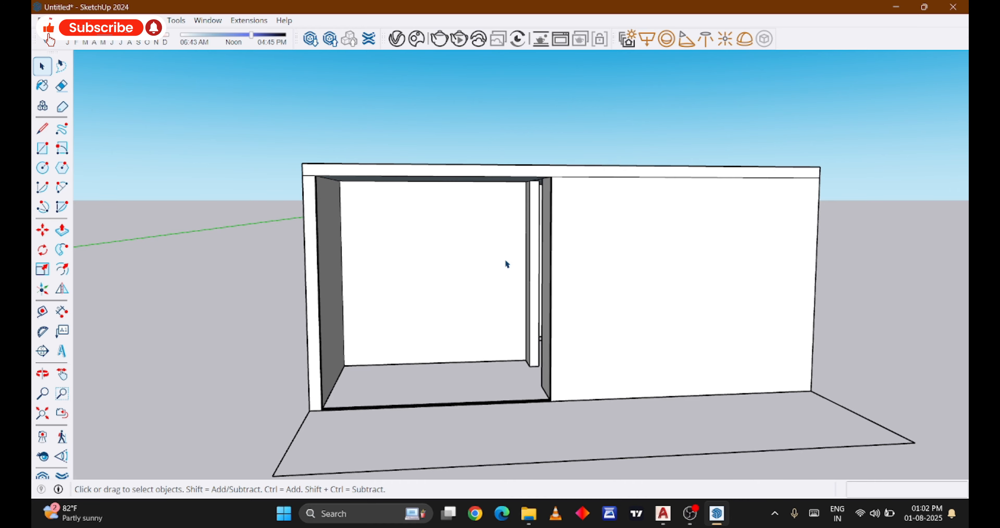
# Select the entire lower-floor model at the origin and make it a group
pyautogui.moveTo(505, 259); pyautogui.dragTo(617, 285, button='middle')
pyautogui.scroll(-8, 594, 272)
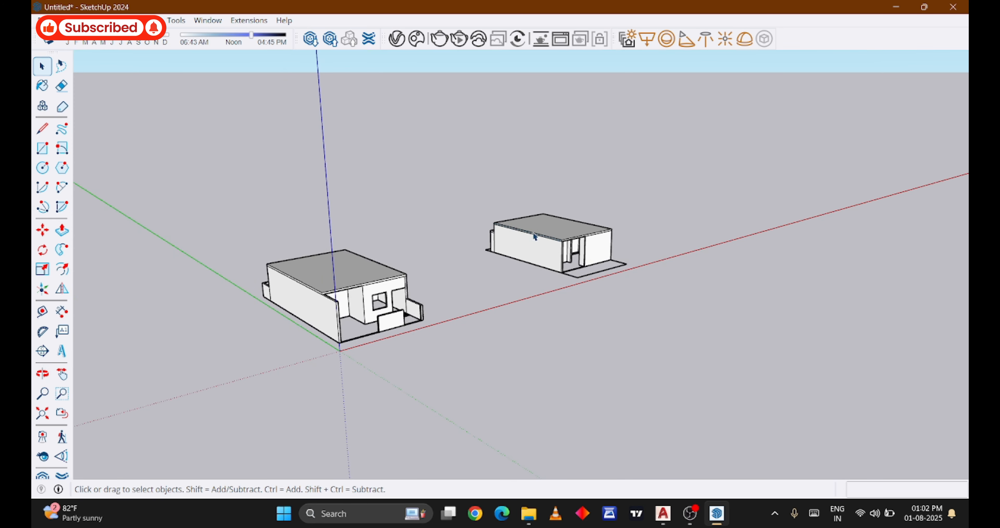
pyautogui.moveTo(224, 213); pyautogui.dragTo(456, 373)
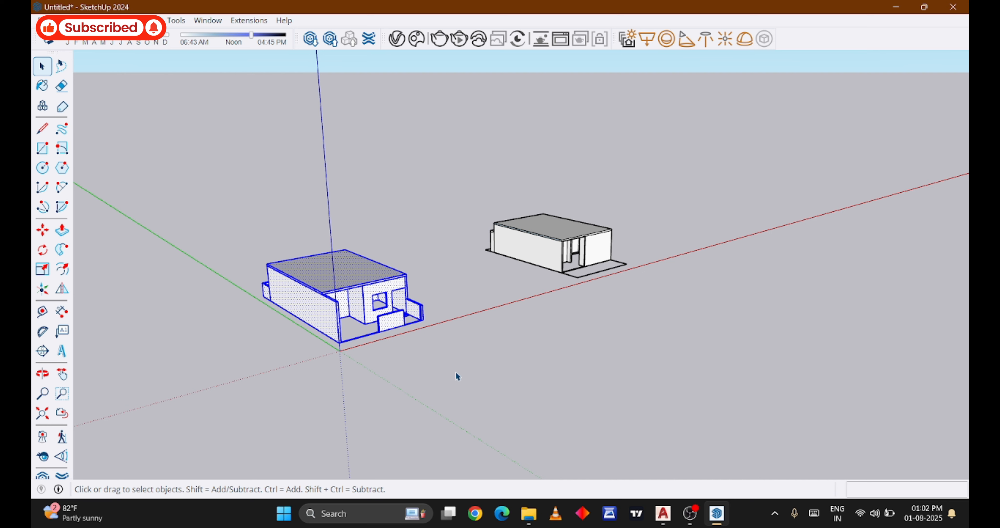
pyautogui.rightClick(354, 282)
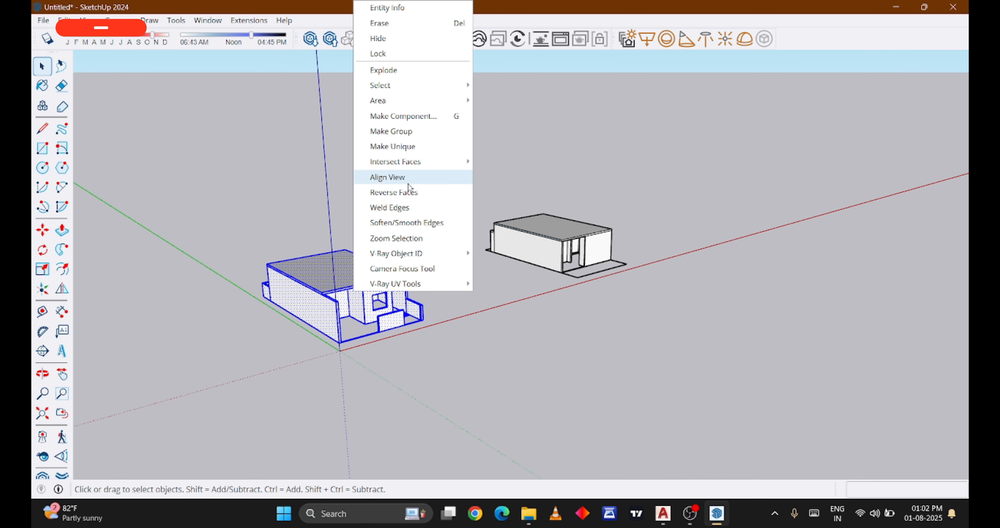
pyautogui.click(382, 132)
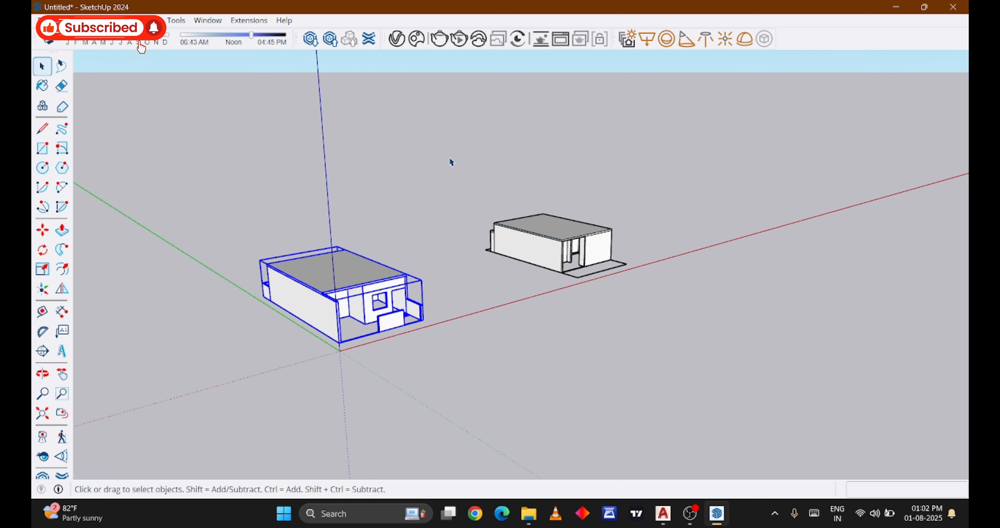
# Select the entire second-floor model and make it a group
pyautogui.moveTo(444, 190); pyautogui.dragTo(686, 394)
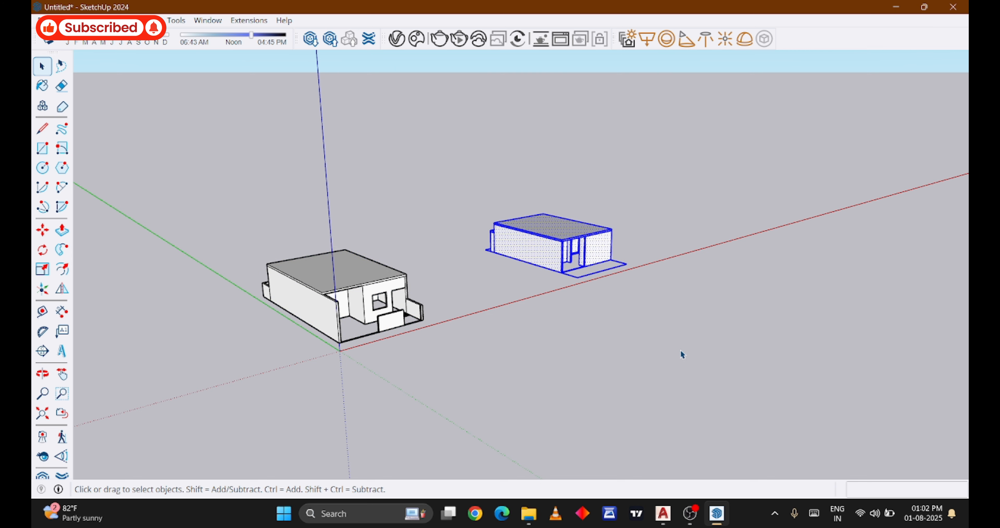
pyautogui.rightClick(575, 262)
pyautogui.click(602, 373)
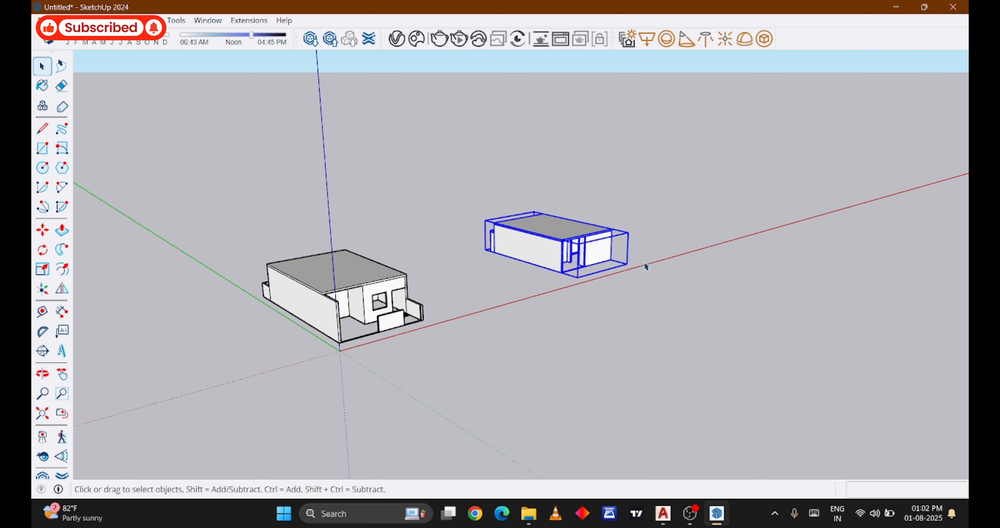
# Move the second-floor group by its lower front wall corner onto the matching front corner of the lower floor's roof slab
pyautogui.scroll(2, 646, 267)
pyautogui.moveTo(631, 261); pyautogui.dragTo(543, 299, button='middle')
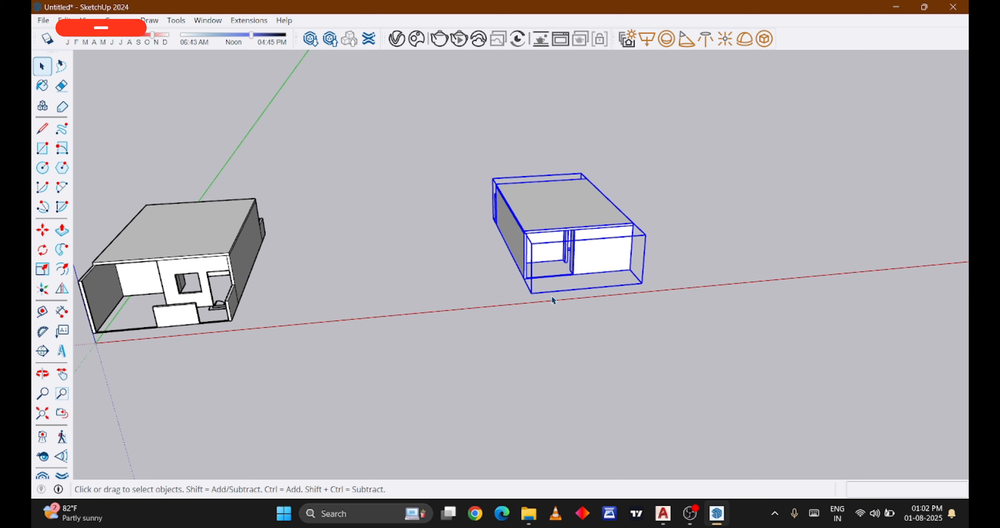
pyautogui.press('m')
pyautogui.scroll(3, 625, 266)
pyautogui.scroll(2, 631, 277)
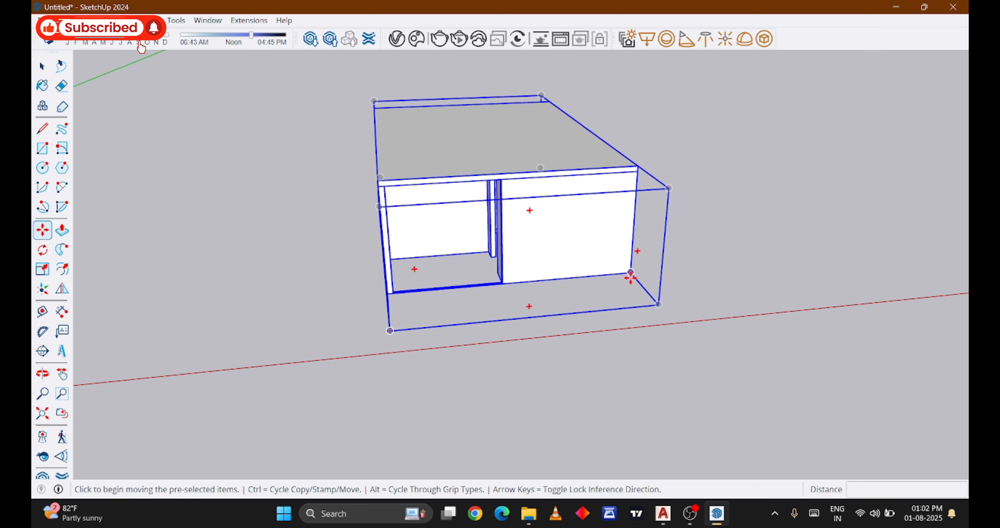
pyautogui.scroll(2, 631, 277)
pyautogui.click(631, 271)
pyautogui.scroll(-6, 632, 271)
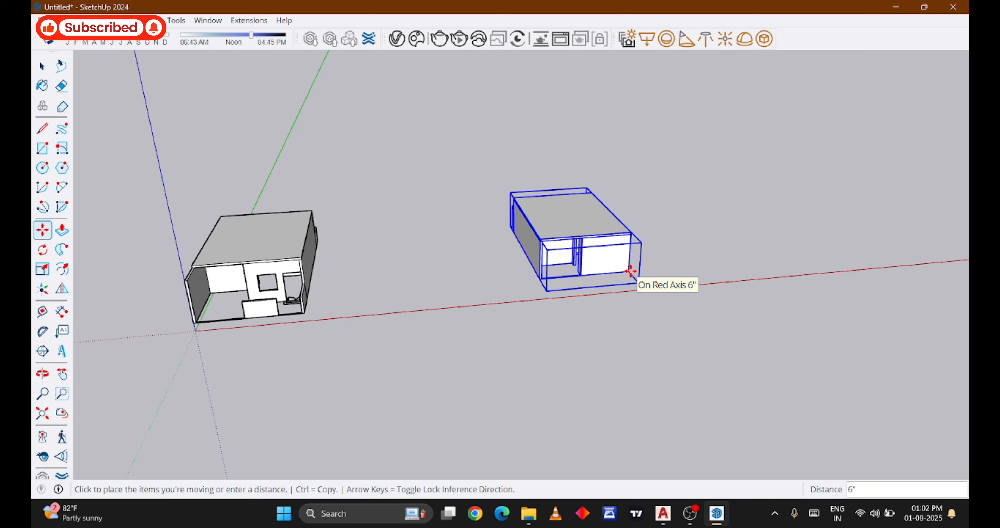
pyautogui.scroll(8, 410, 272)
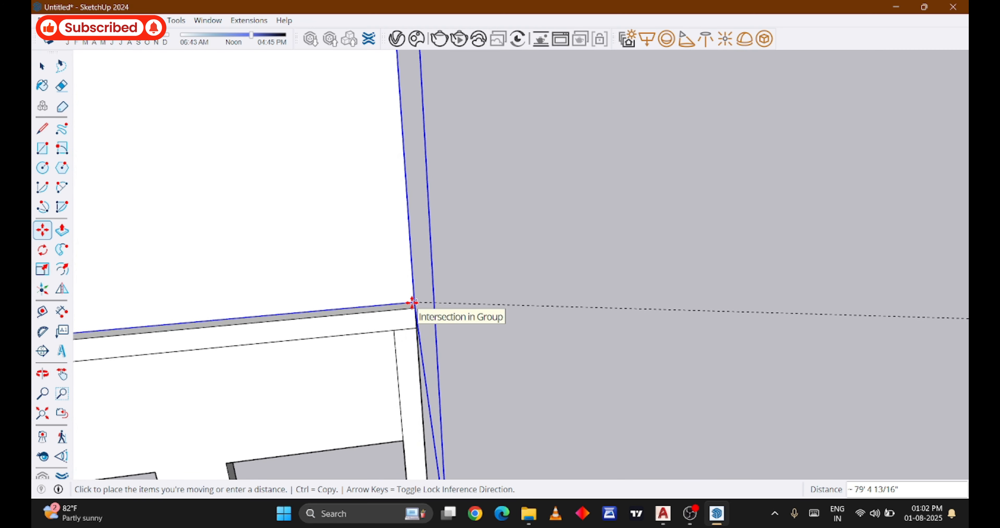
pyautogui.click(415, 307)
pyautogui.scroll(-10, 505, 301)
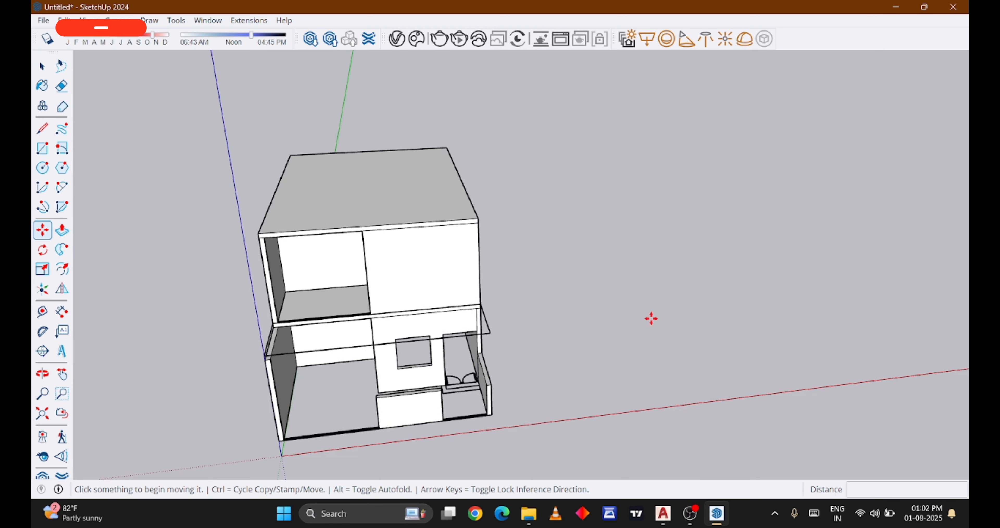
pyautogui.press('space')
# Inspect the stacked two-storey house from the front, sides and rear, checking how the upper floor sits on the lower one
pyautogui.moveTo(649, 317)
pyautogui.mouseDown(button='middle')
pyautogui.moveTo(611, 328)
pyautogui.moveTo(663, 318)
pyautogui.mouseUp(button='middle')
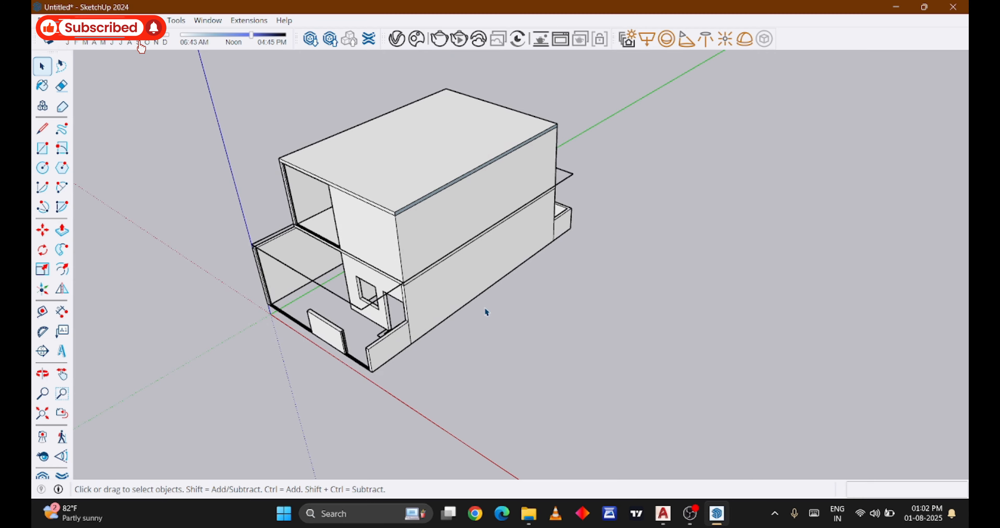
pyautogui.press('o')
pyautogui.moveTo(484, 306); pyautogui.dragTo(626, 325)
pyautogui.moveTo(626, 325); pyautogui.dragTo(753, 255, button='middle')
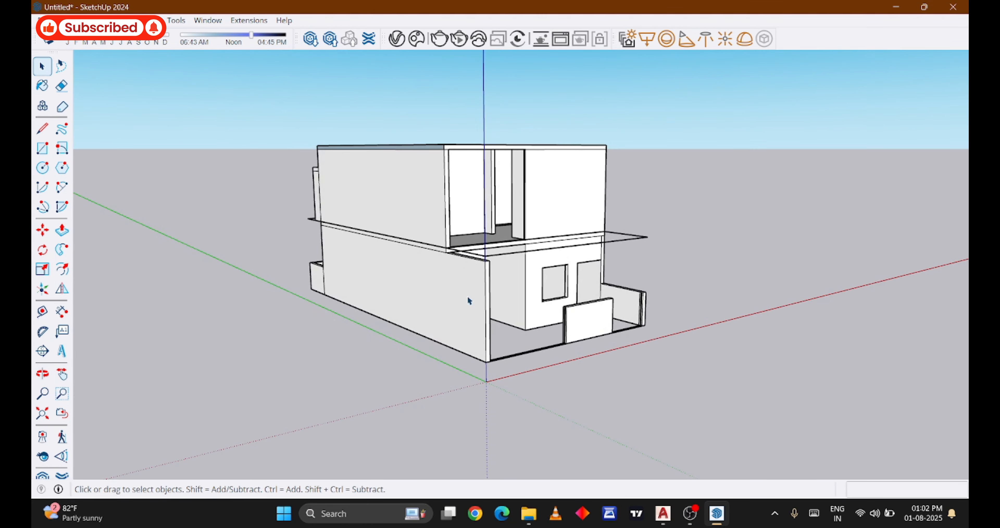
pyautogui.moveTo(370, 283); pyautogui.dragTo(836, 326, button='middle')
pyautogui.moveTo(576, 346); pyautogui.dragTo(772, 288)
pyautogui.press('space')
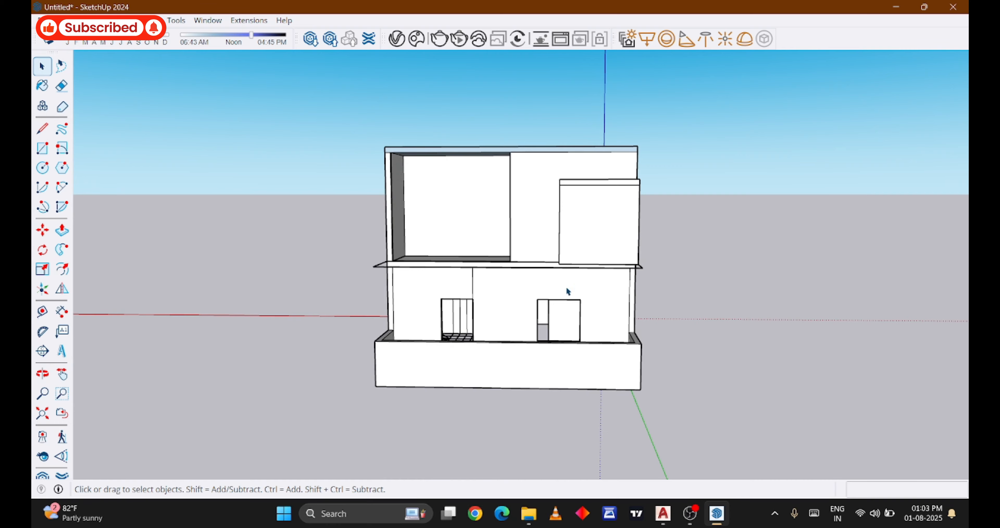
pyautogui.click(510, 270)
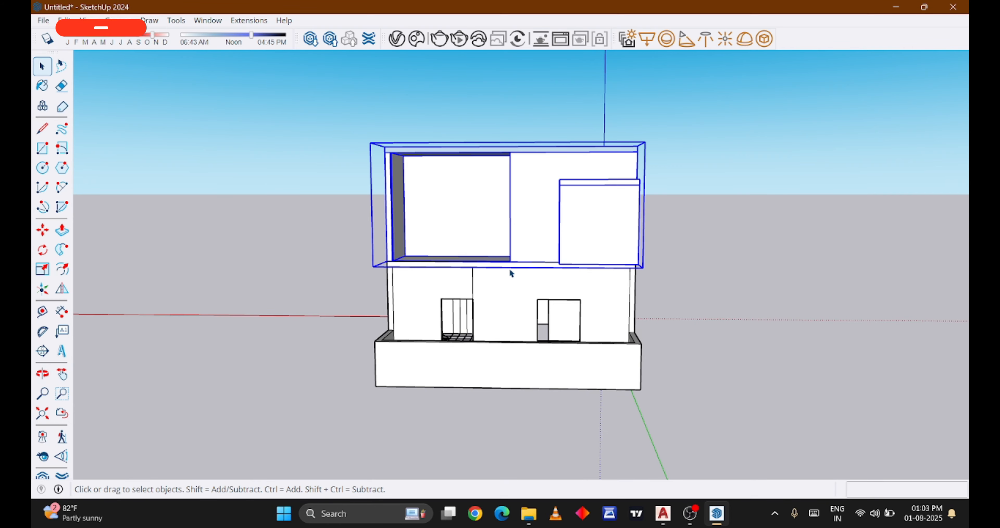
pyautogui.doubleClick(510, 270)
pyautogui.press('Escape')
pyautogui.moveTo(767, 248); pyautogui.dragTo(660, 292, button='middle')
pyautogui.scroll(-3, 352, 237)
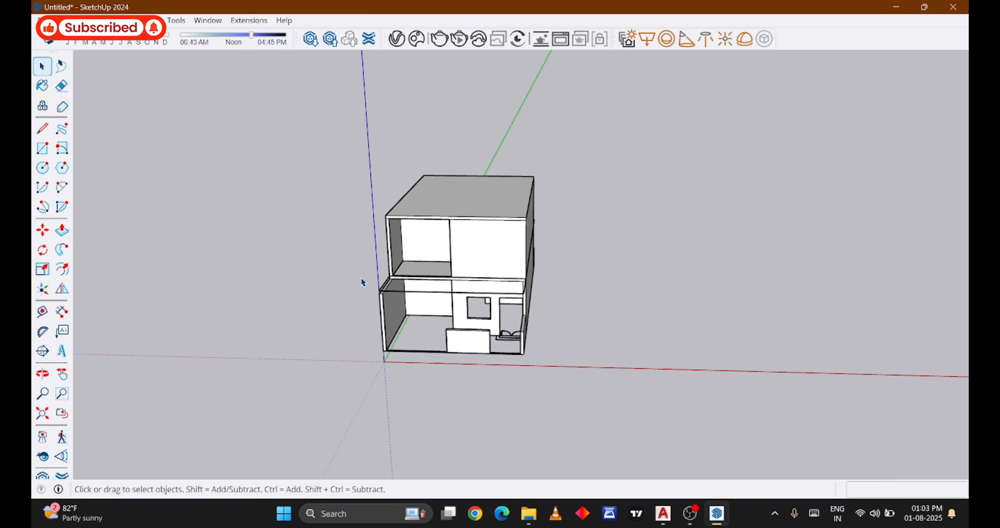
pyautogui.moveTo(364, 279); pyautogui.dragTo(558, 324, button='middle')
pyautogui.scroll(5, 557, 324)
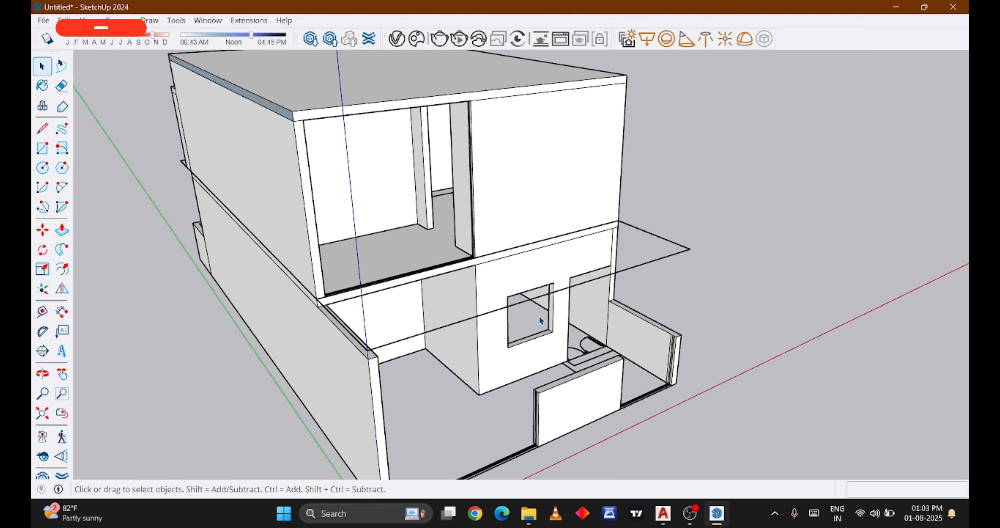
pyautogui.scroll(-3, 533, 313)
pyautogui.scroll(-1, 529, 312)
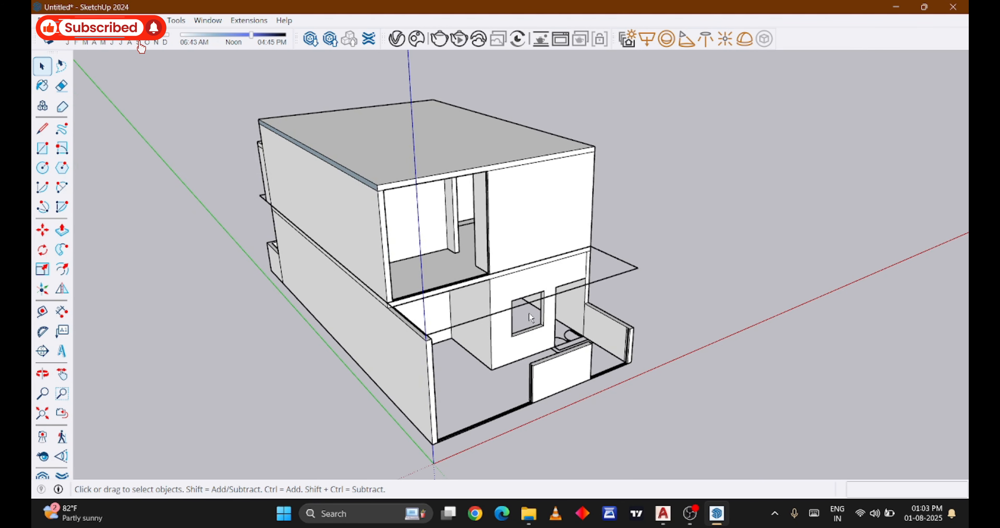
# Save the model as Untitled.skp in a new Desktop folder named skp 2
pyautogui.hotkey('ctrl', 's')
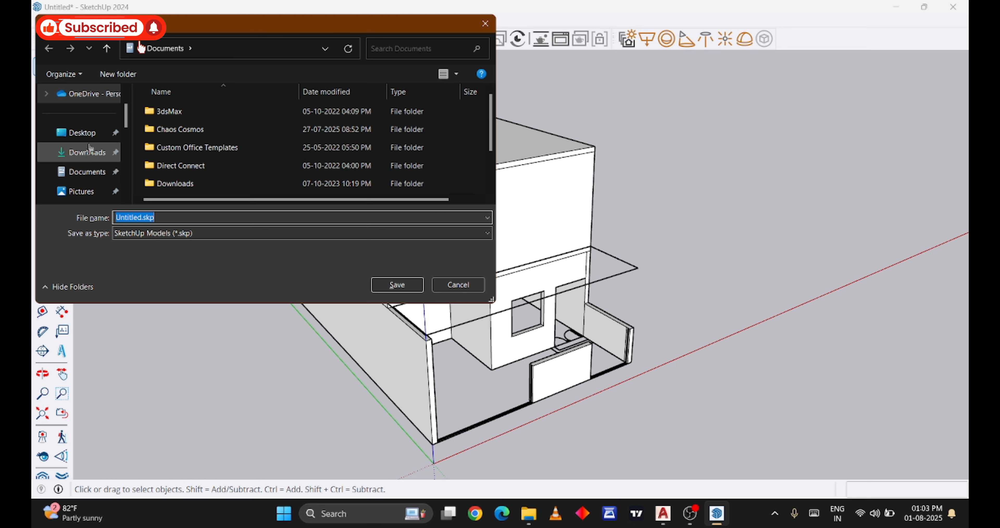
pyautogui.click(81, 132)
pyautogui.rightClick(278, 183)
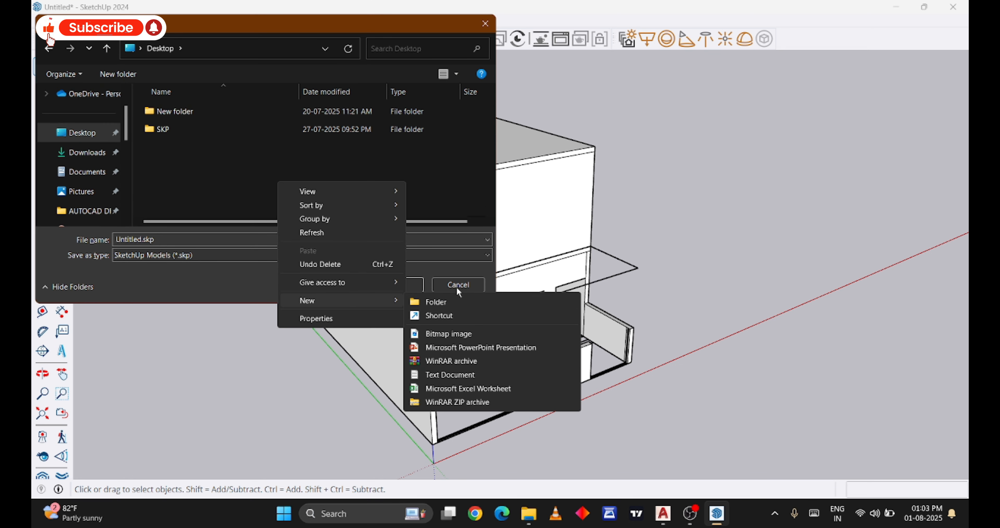
pyautogui.click(449, 299)
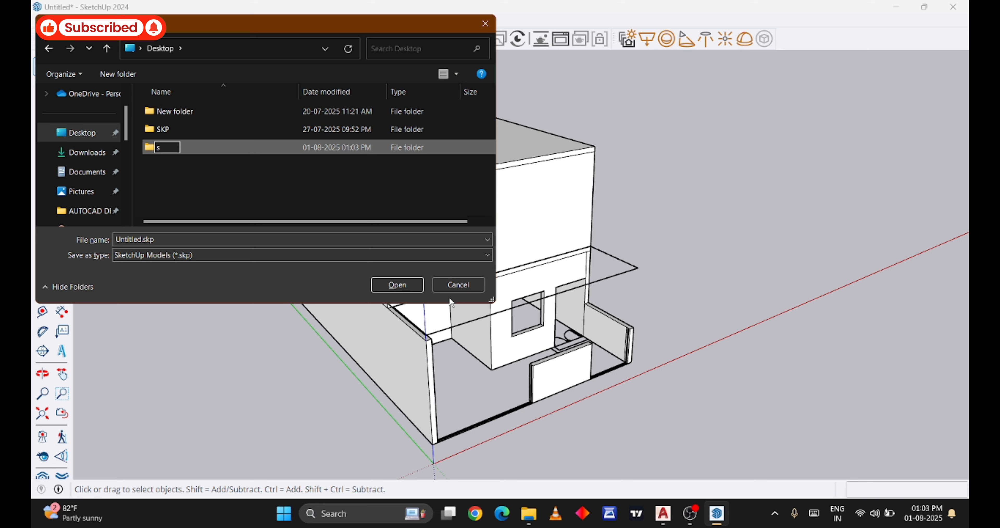
pyautogui.write('skp 2')
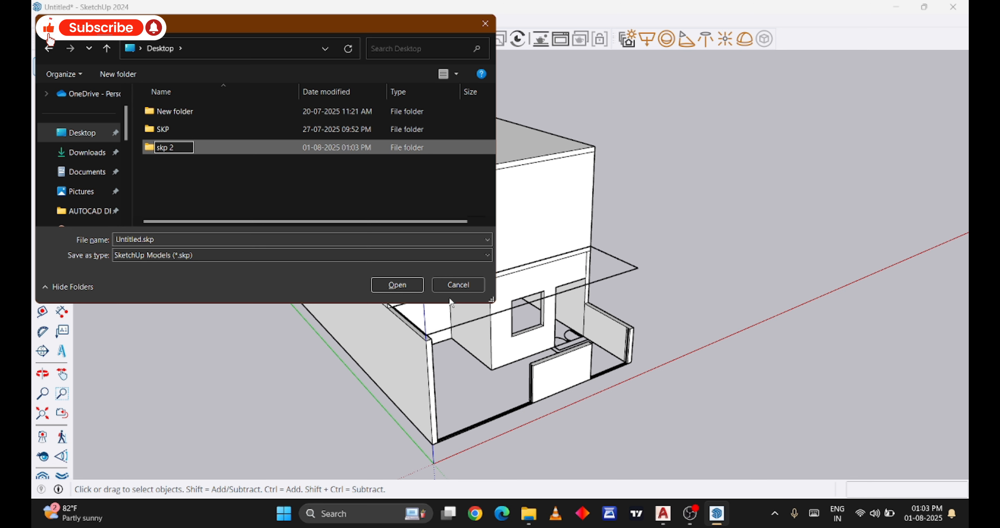
pyautogui.press('Return')
pyautogui.press('Return')
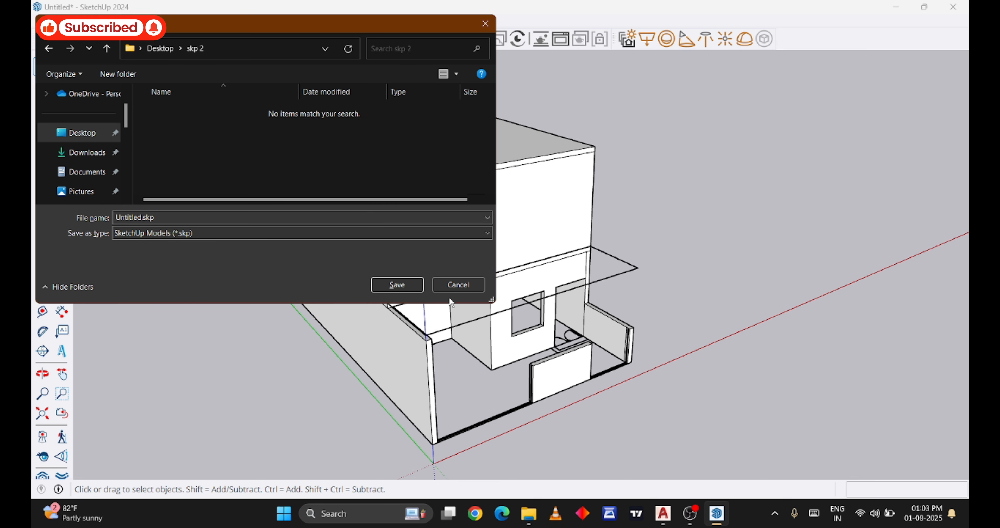
pyautogui.click(377, 290)
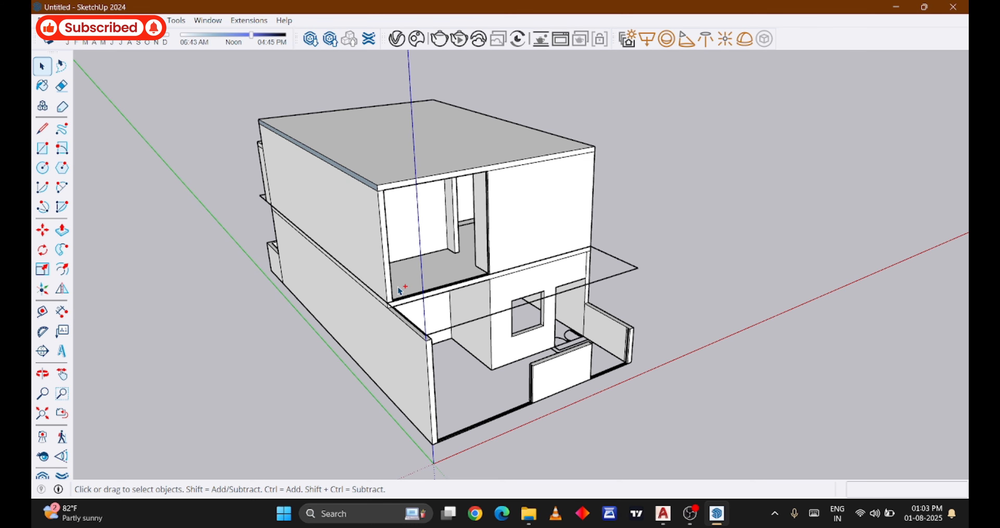
pyautogui.moveTo(483, 298); pyautogui.dragTo(676, 290, button='middle')
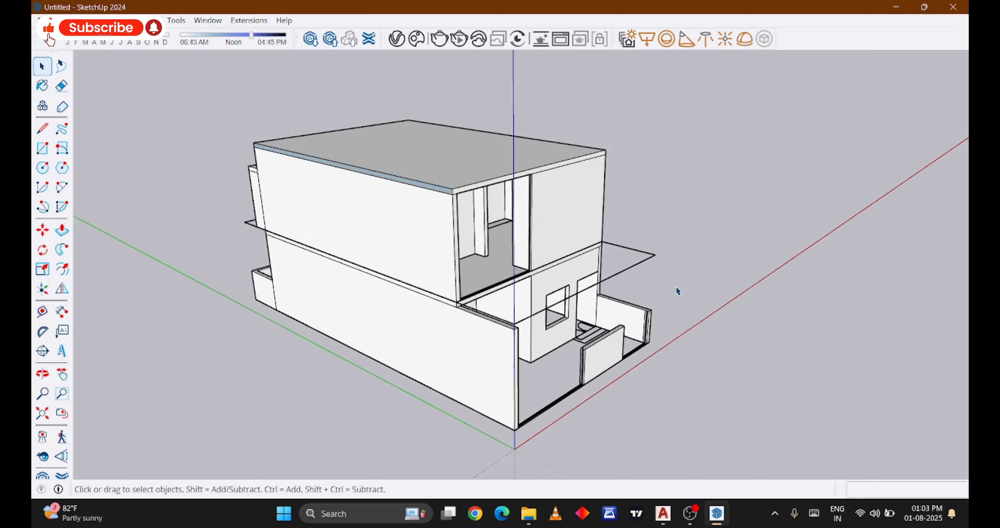
pyautogui.scroll(-3, 676, 290)
pyautogui.moveTo(615, 290); pyautogui.dragTo(574, 239, button='middle')
pyautogui.scroll(4, 573, 240)
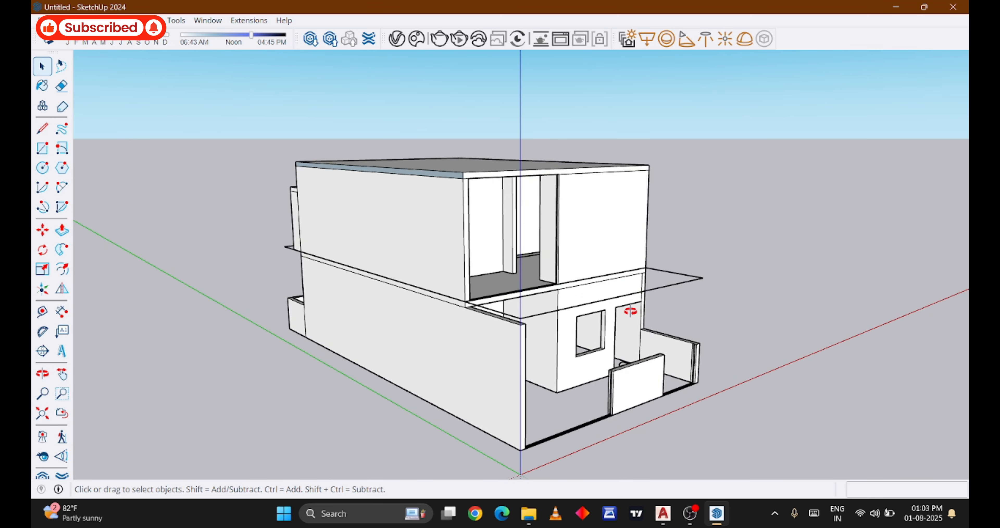
pyautogui.moveTo(630, 311); pyautogui.dragTo(334, 306, button='middle')
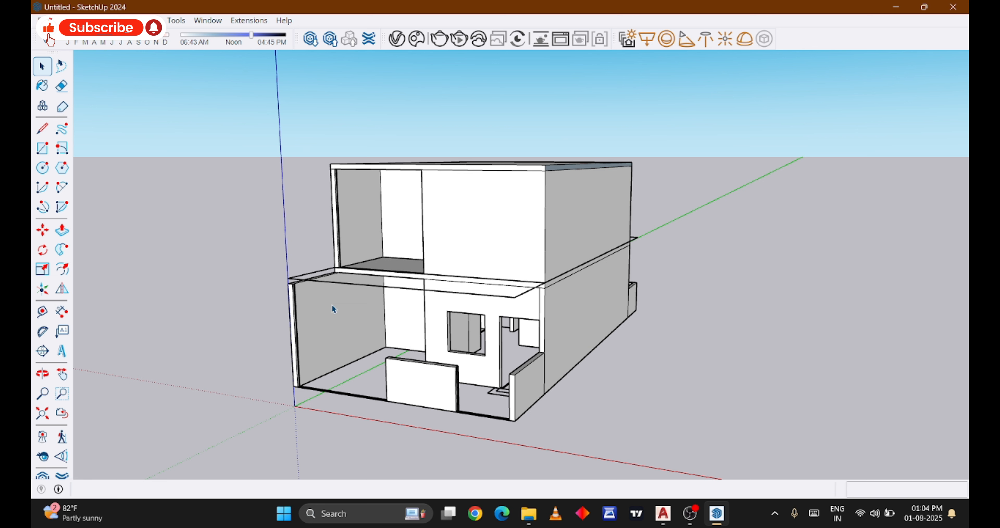
pyautogui.moveTo(697, 513)
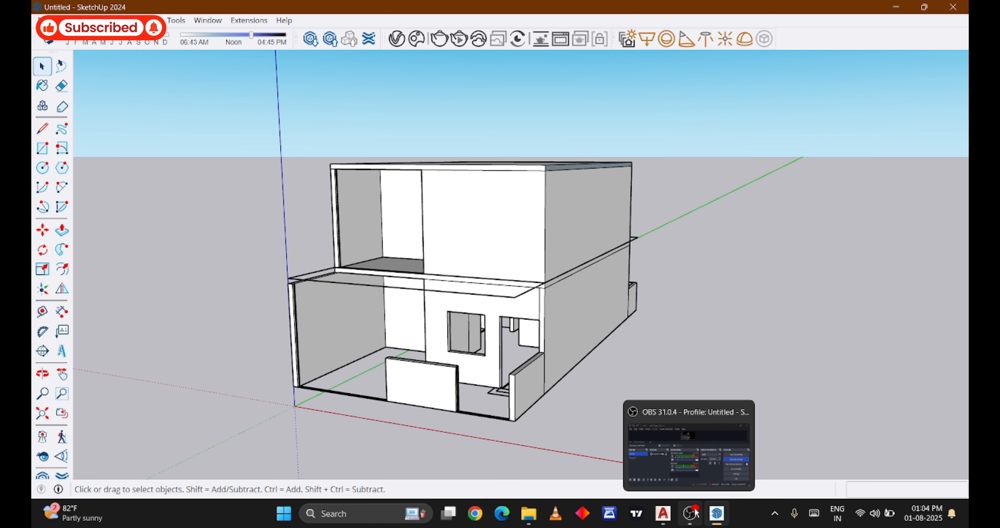